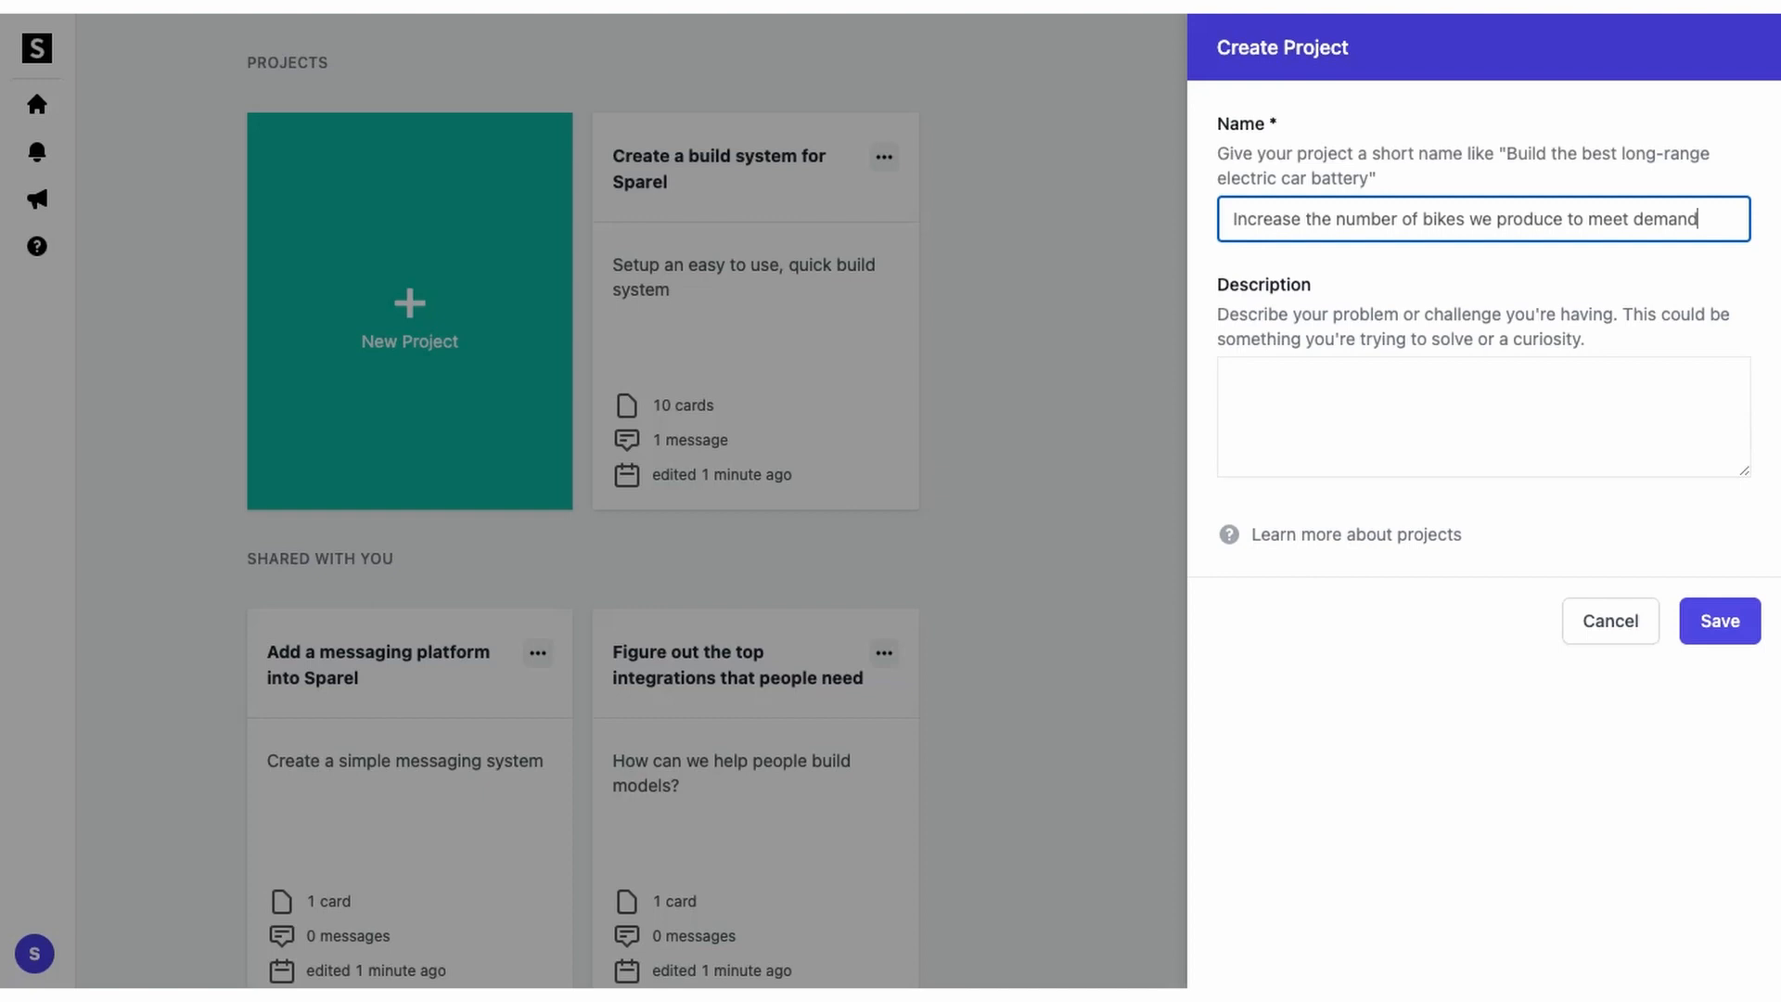
Step: Describe the project as sold out of its initial bike production since the pandemic, and save it
{"action": "key", "text": "Tab"}
{"action": "type", "text": "Since the start of the pandemic, we have sold out of our initial production of bikes. How do we keep up with demand?"}
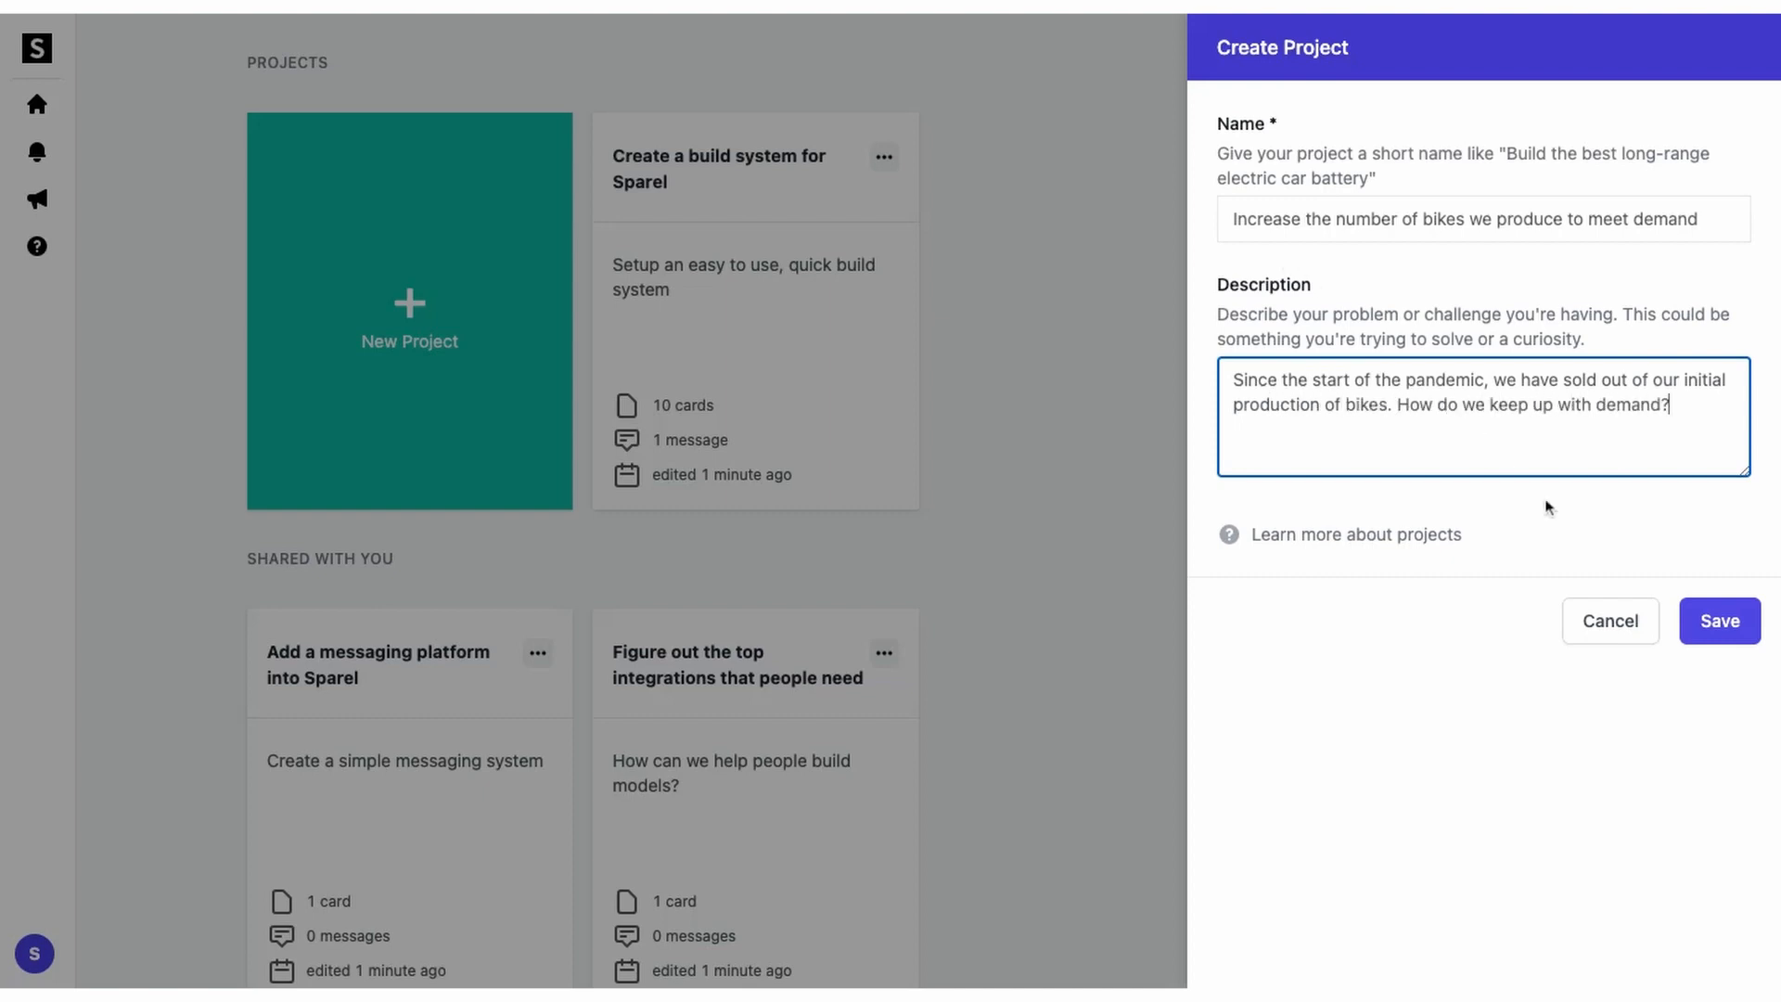
{"action": "left_click", "coordinate": [1706, 612]}
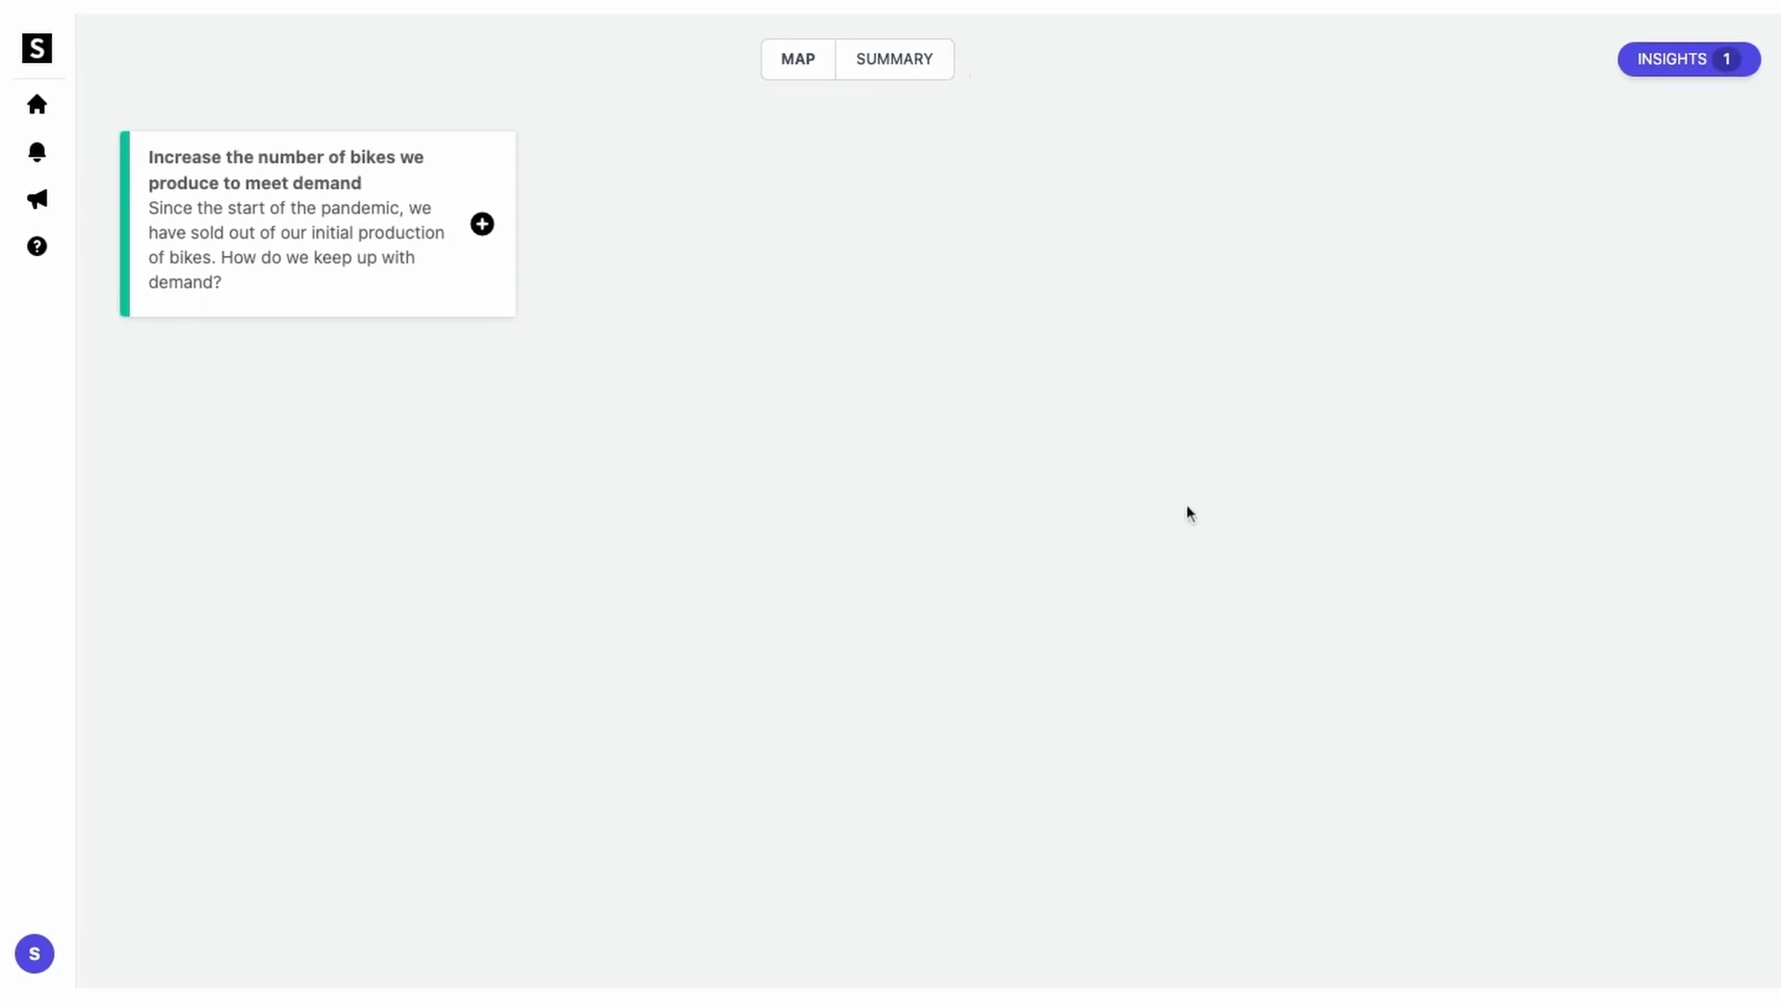
{"action": "left_click", "coordinate": [482, 224]}
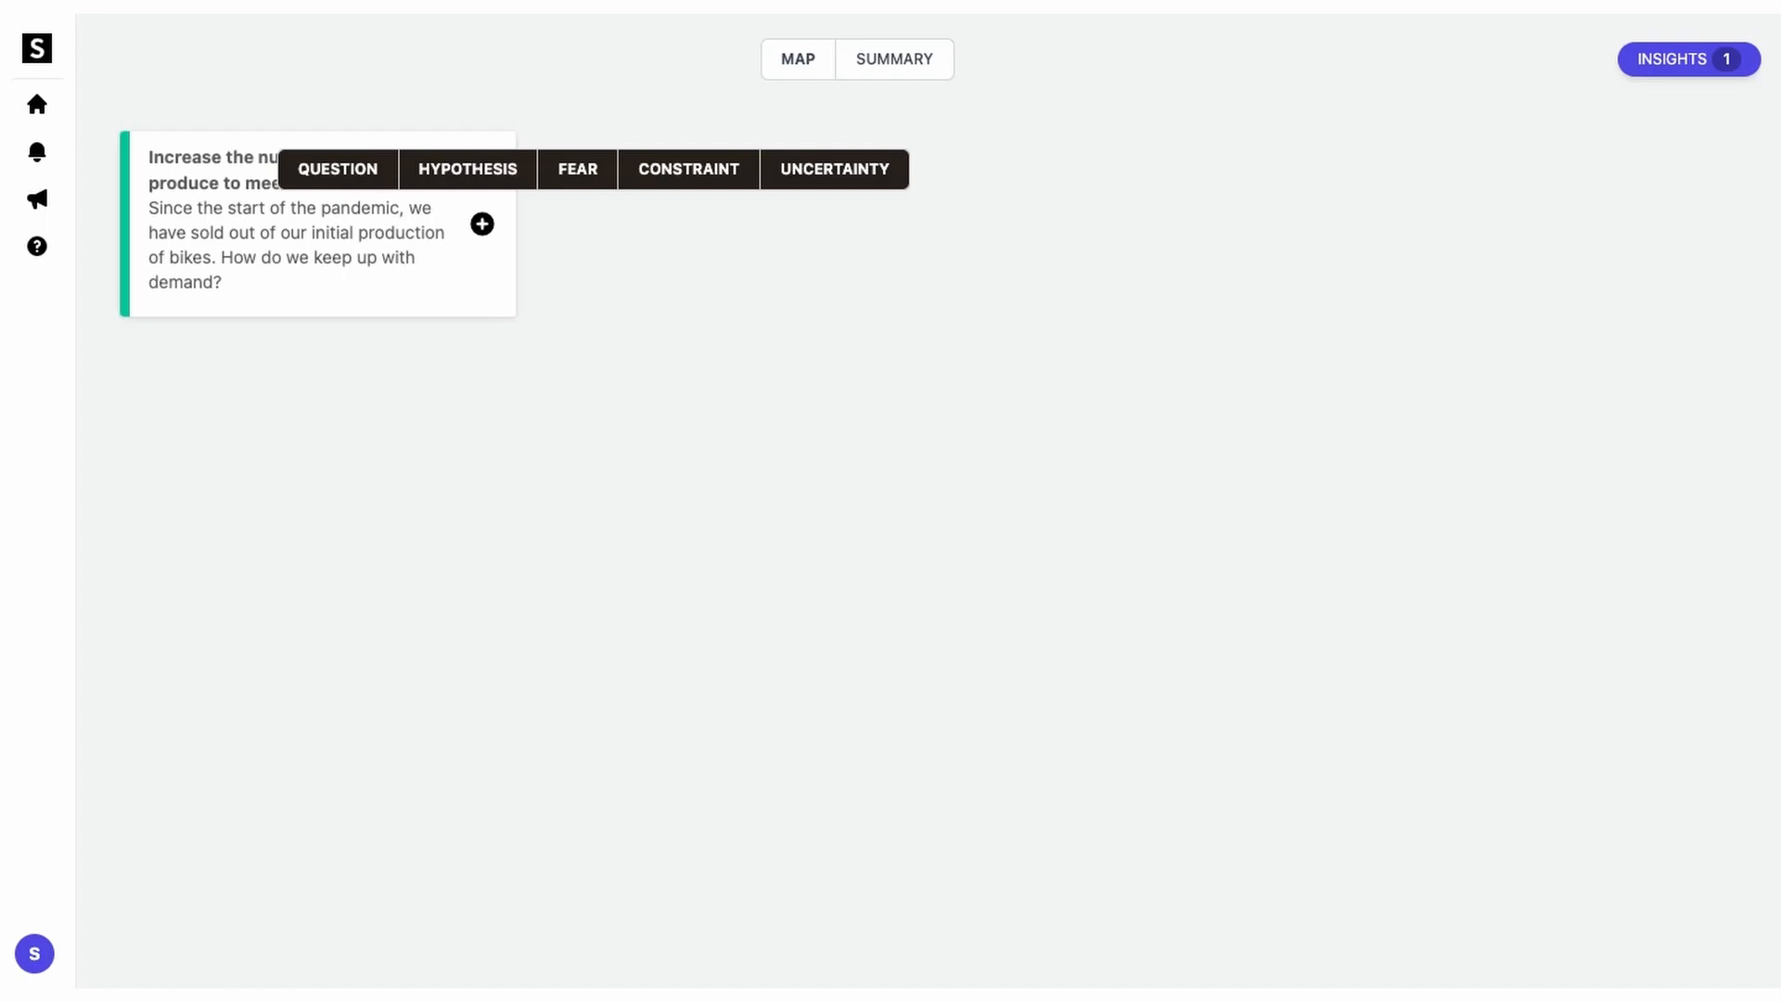
Step: Add hypotheses 'We can speed up frame manufacturing with automation' and 'We can produce more bikes by increasing our workforce'
{"action": "left_click", "coordinate": [443, 173]}
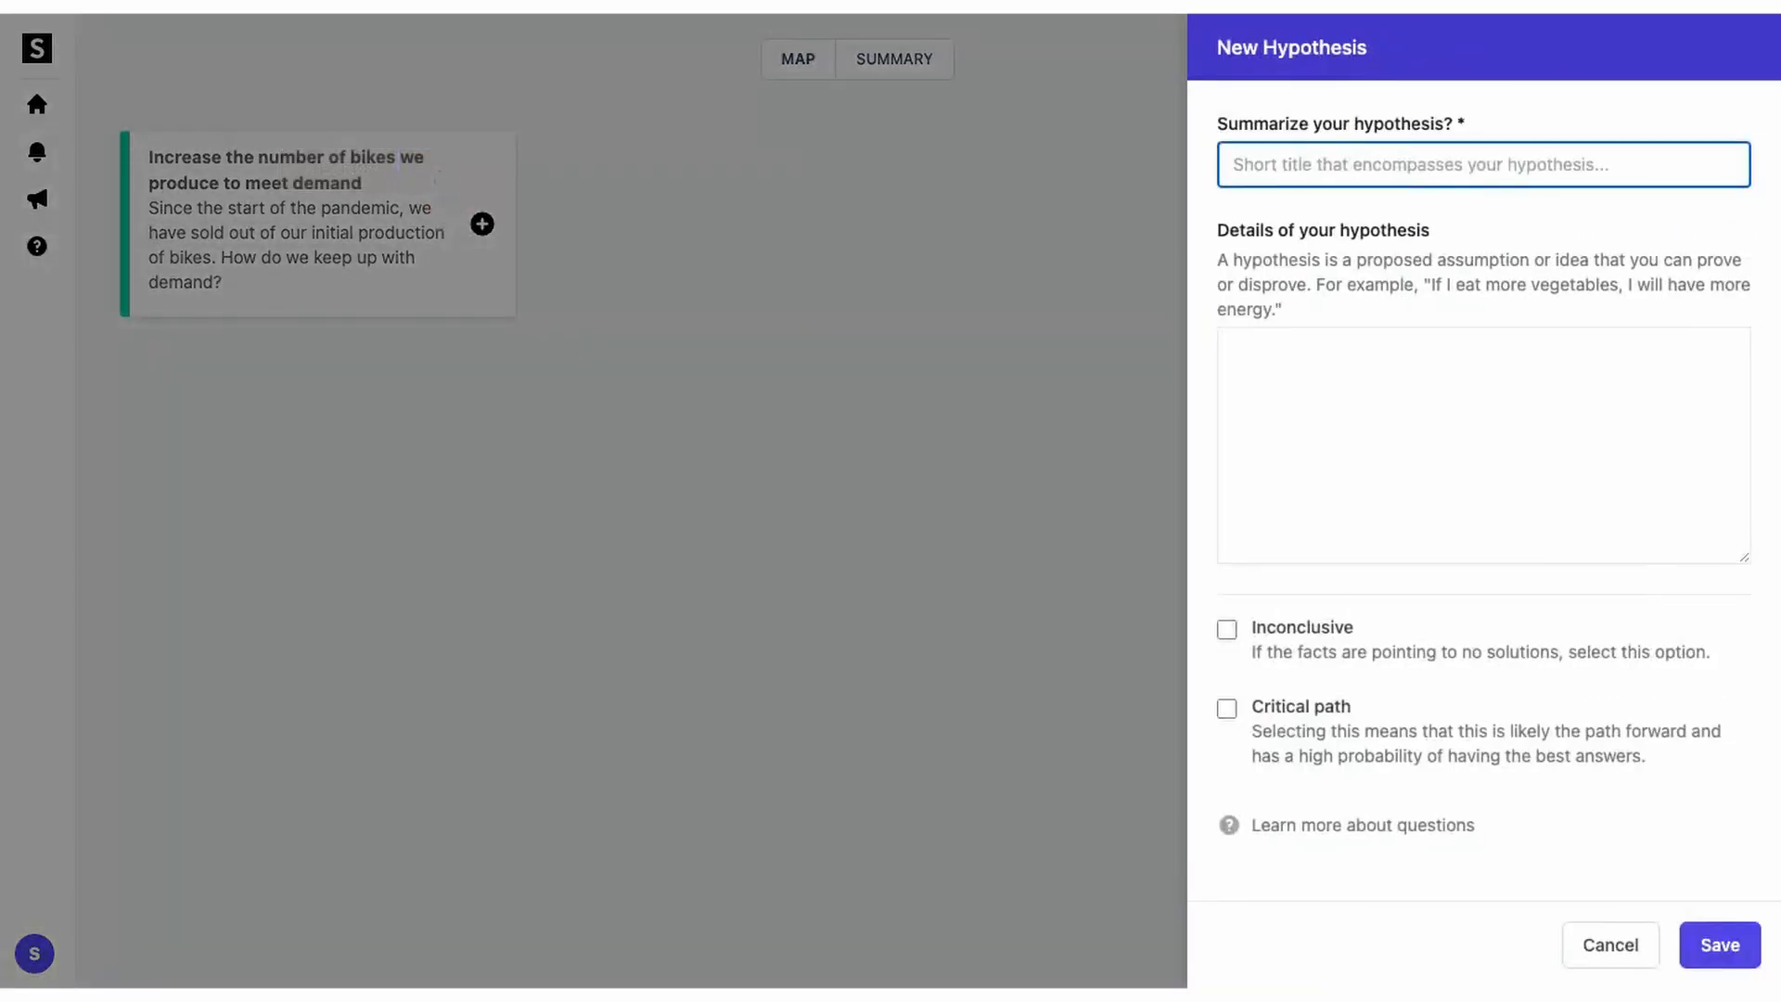
{"action": "type", "text": "We can speed up frame manufacturin"}
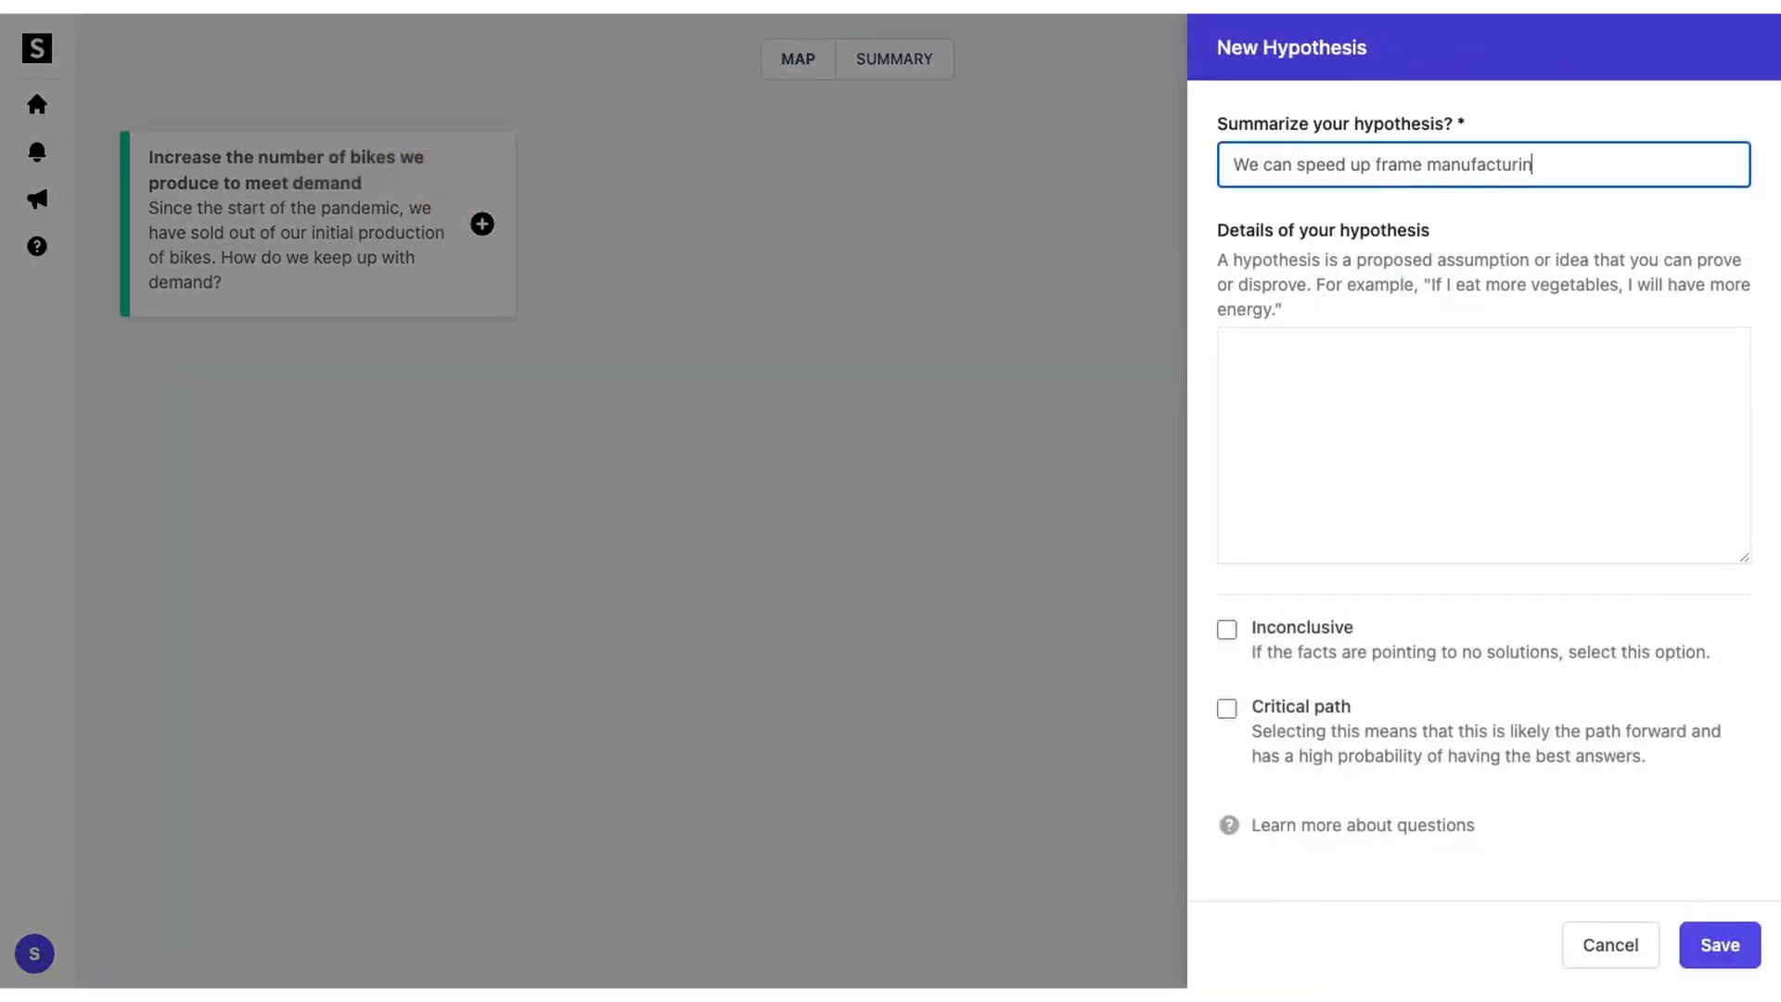
{"action": "type", "text": "g with automation"}
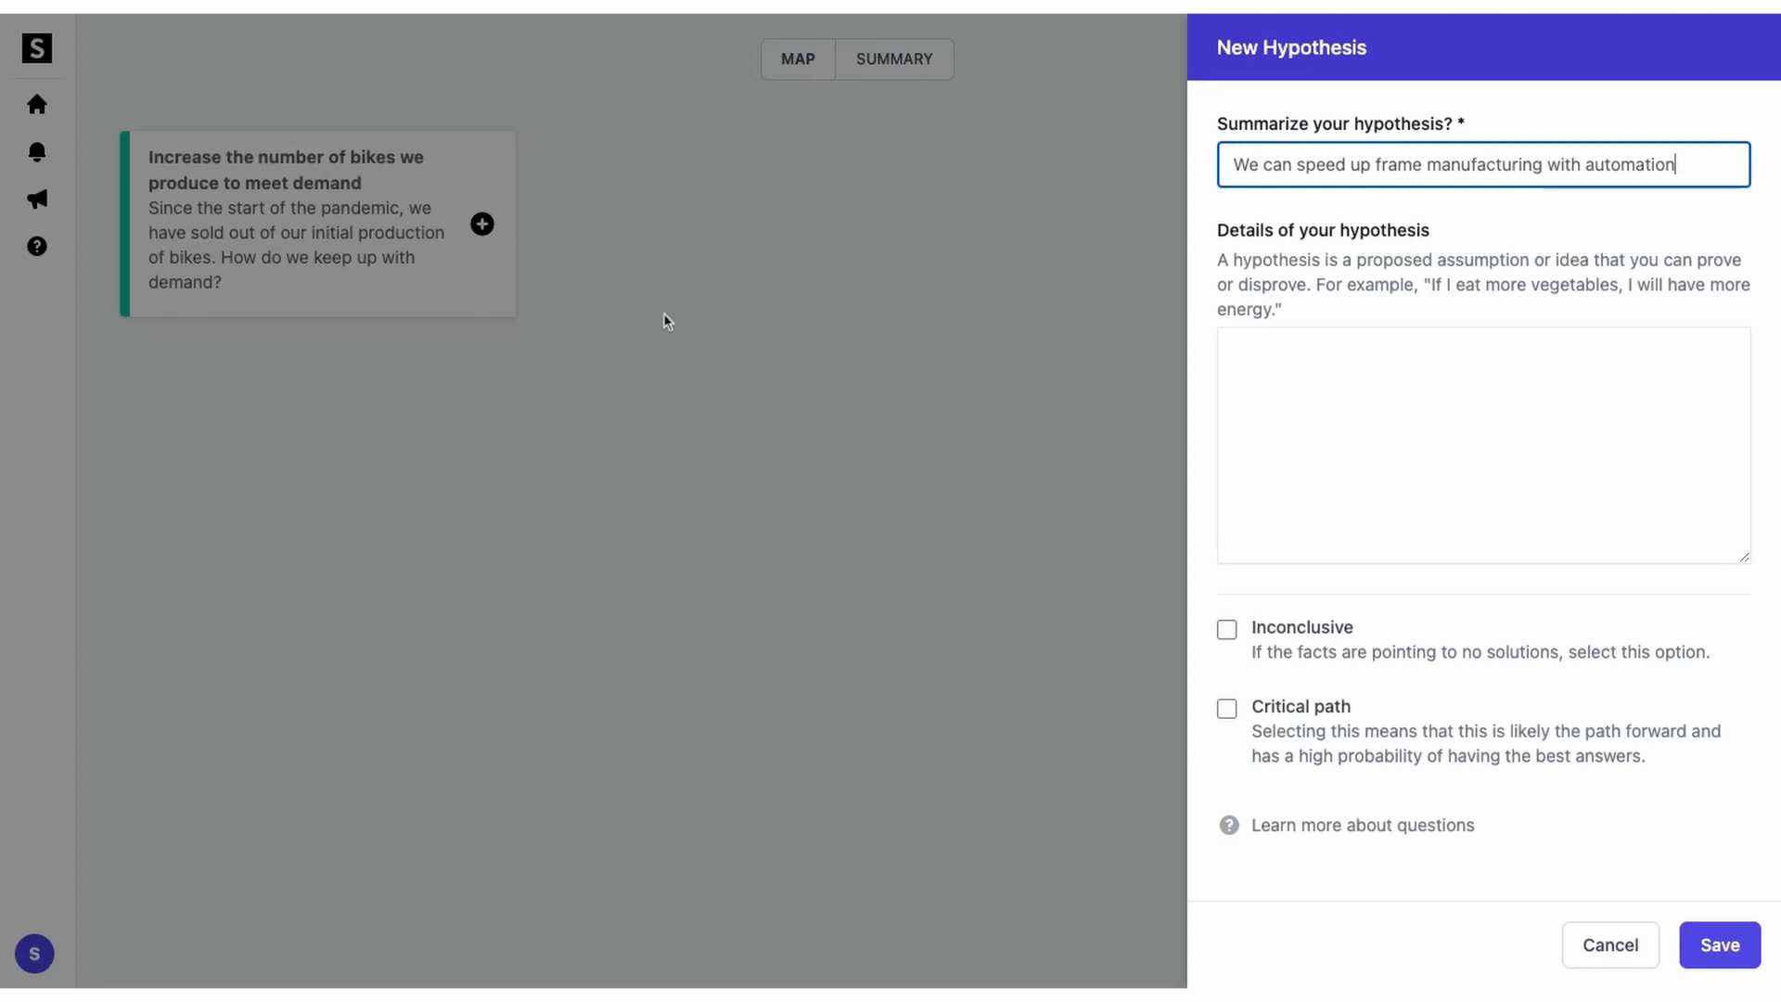
{"action": "left_click", "coordinate": [1718, 943]}
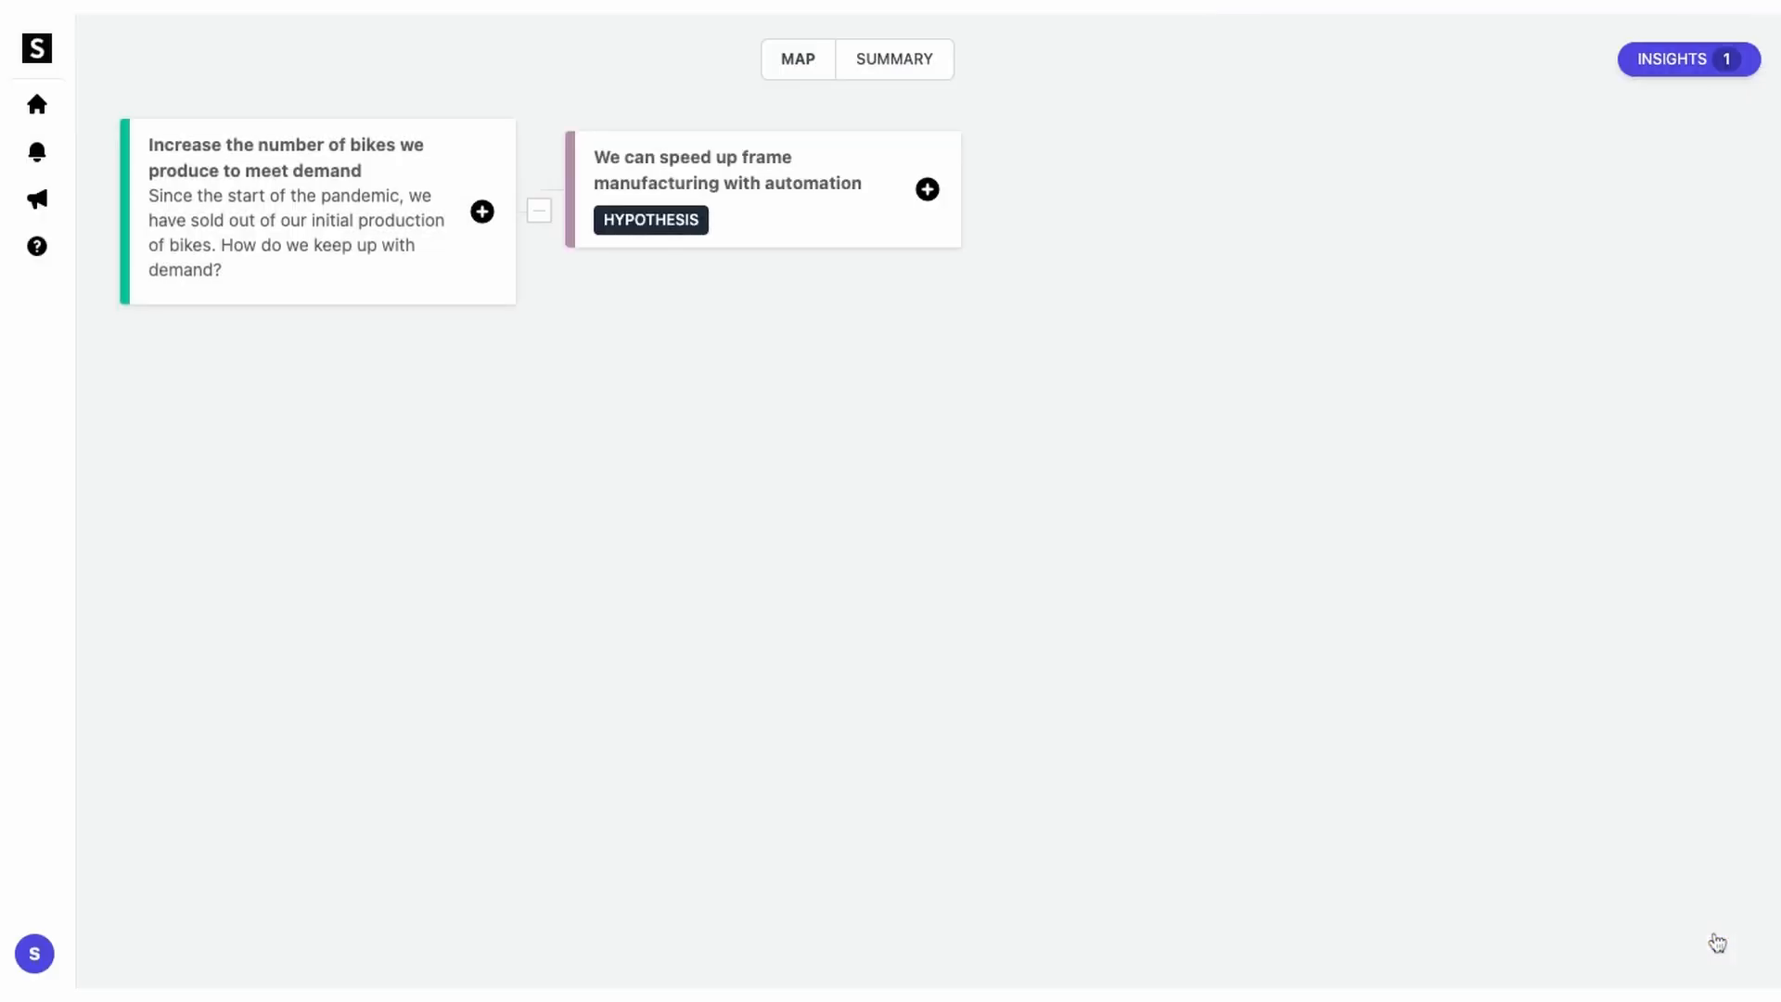
{"action": "left_click", "coordinate": [483, 211]}
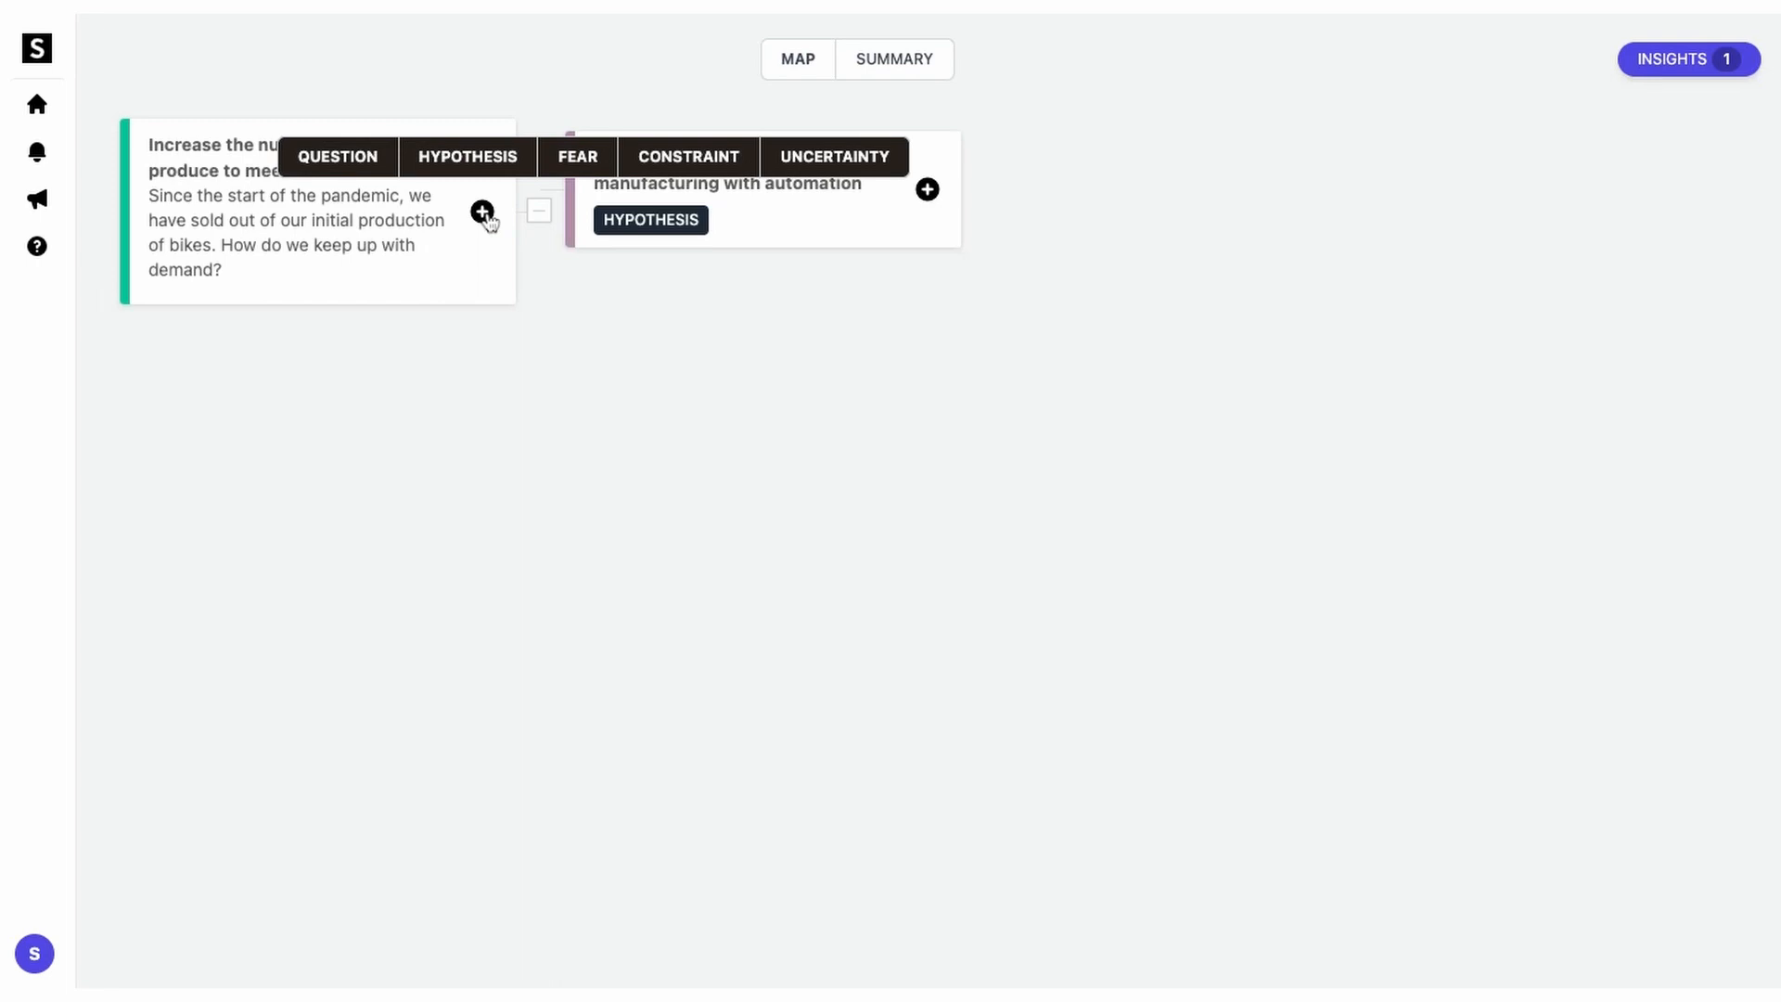
{"action": "left_click", "coordinate": [468, 156]}
{"action": "type", "text": "We can produce more bikes by increasing our workforce"}
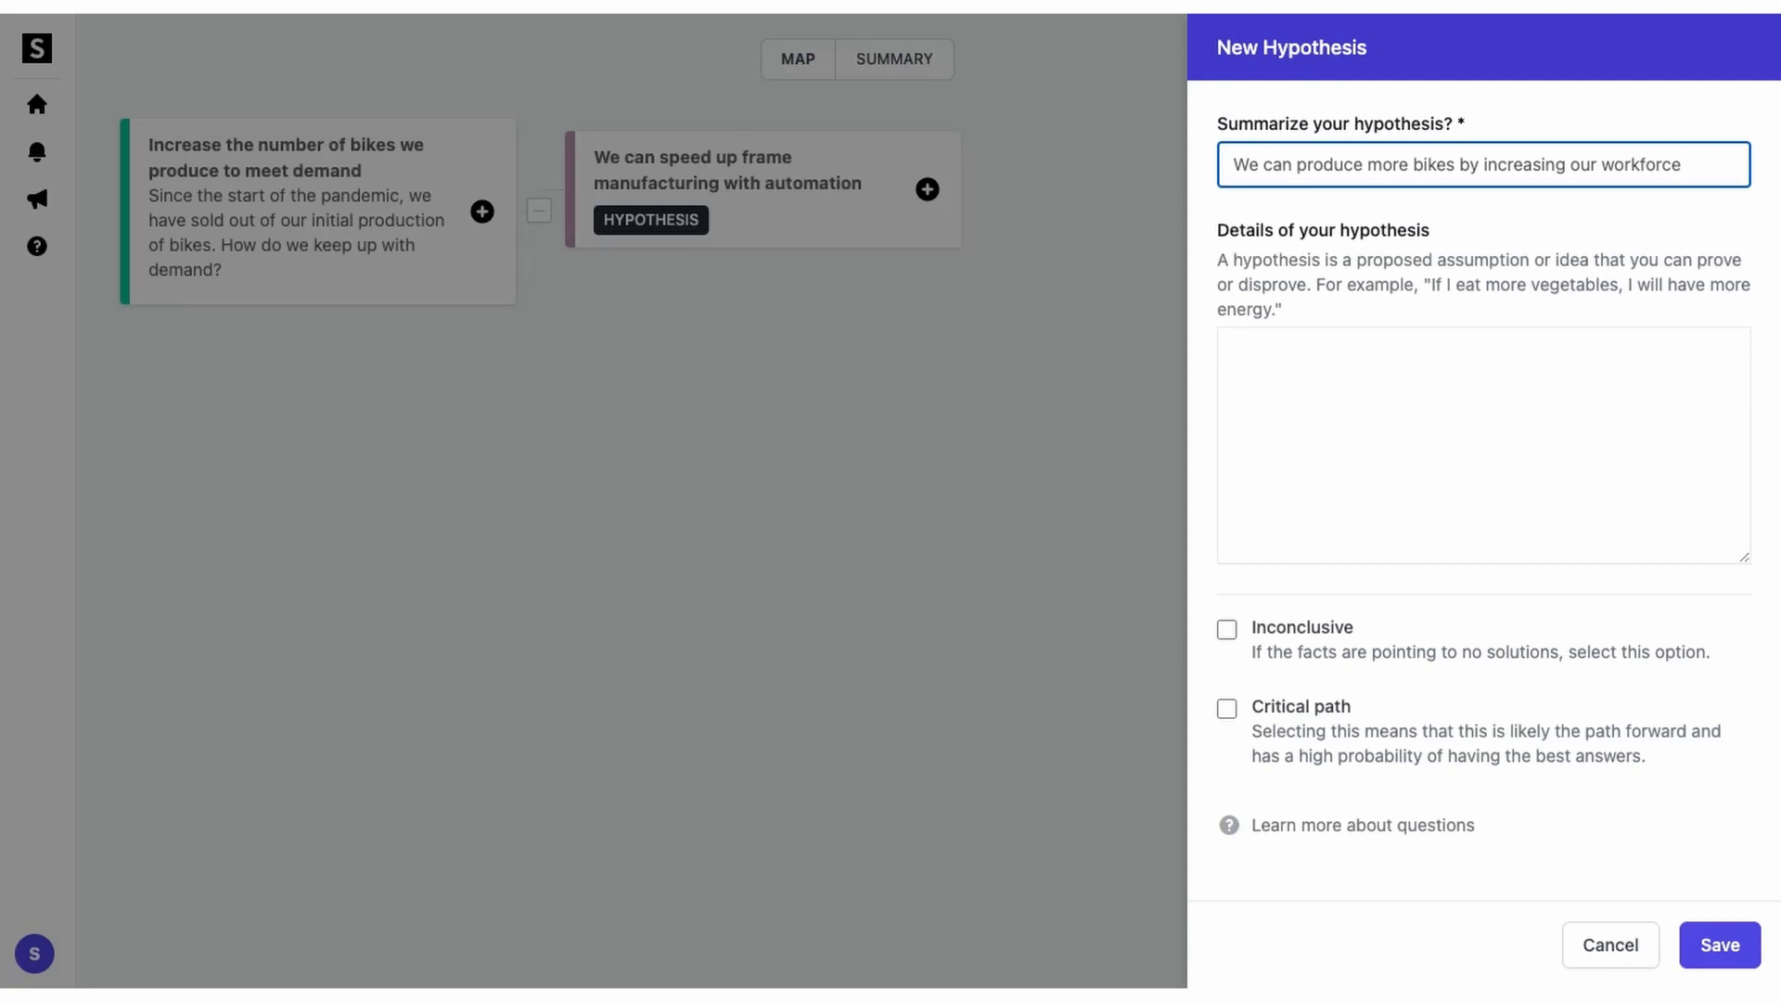
{"action": "left_click", "coordinate": [1701, 941]}
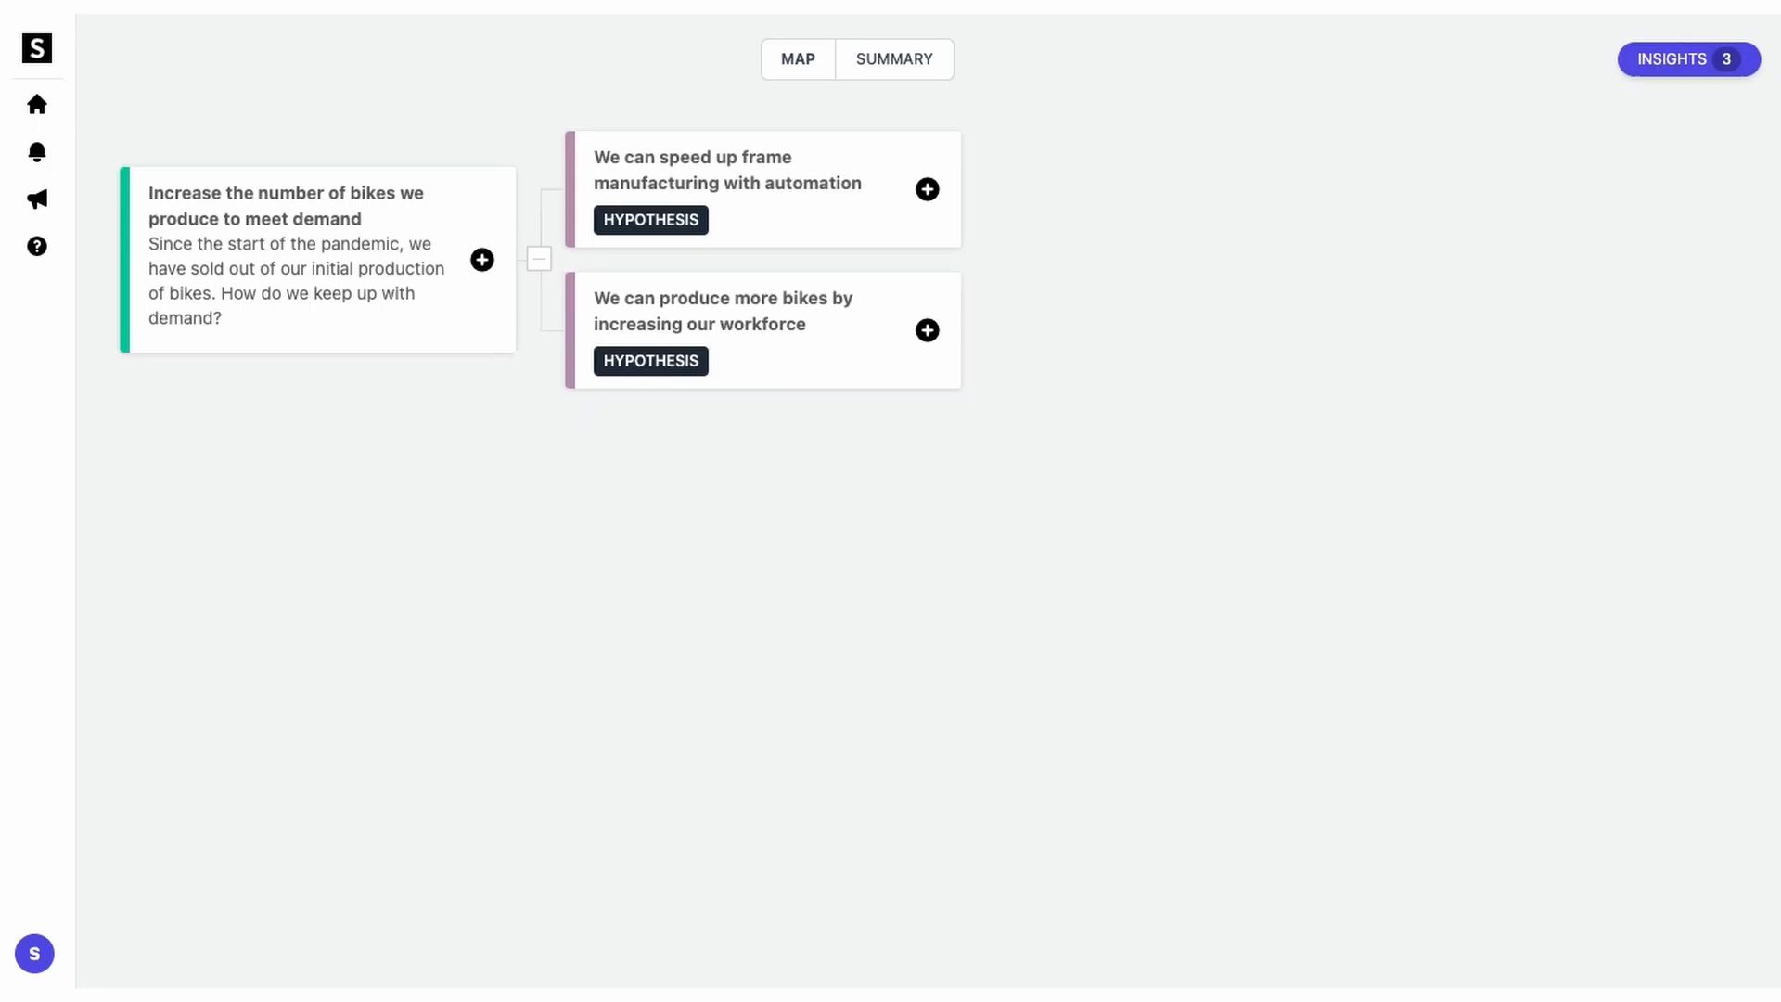
Step: Add the fear card 'Increasing production will result in lower quality bikes' under the project
{"action": "left_click", "coordinate": [483, 260]}
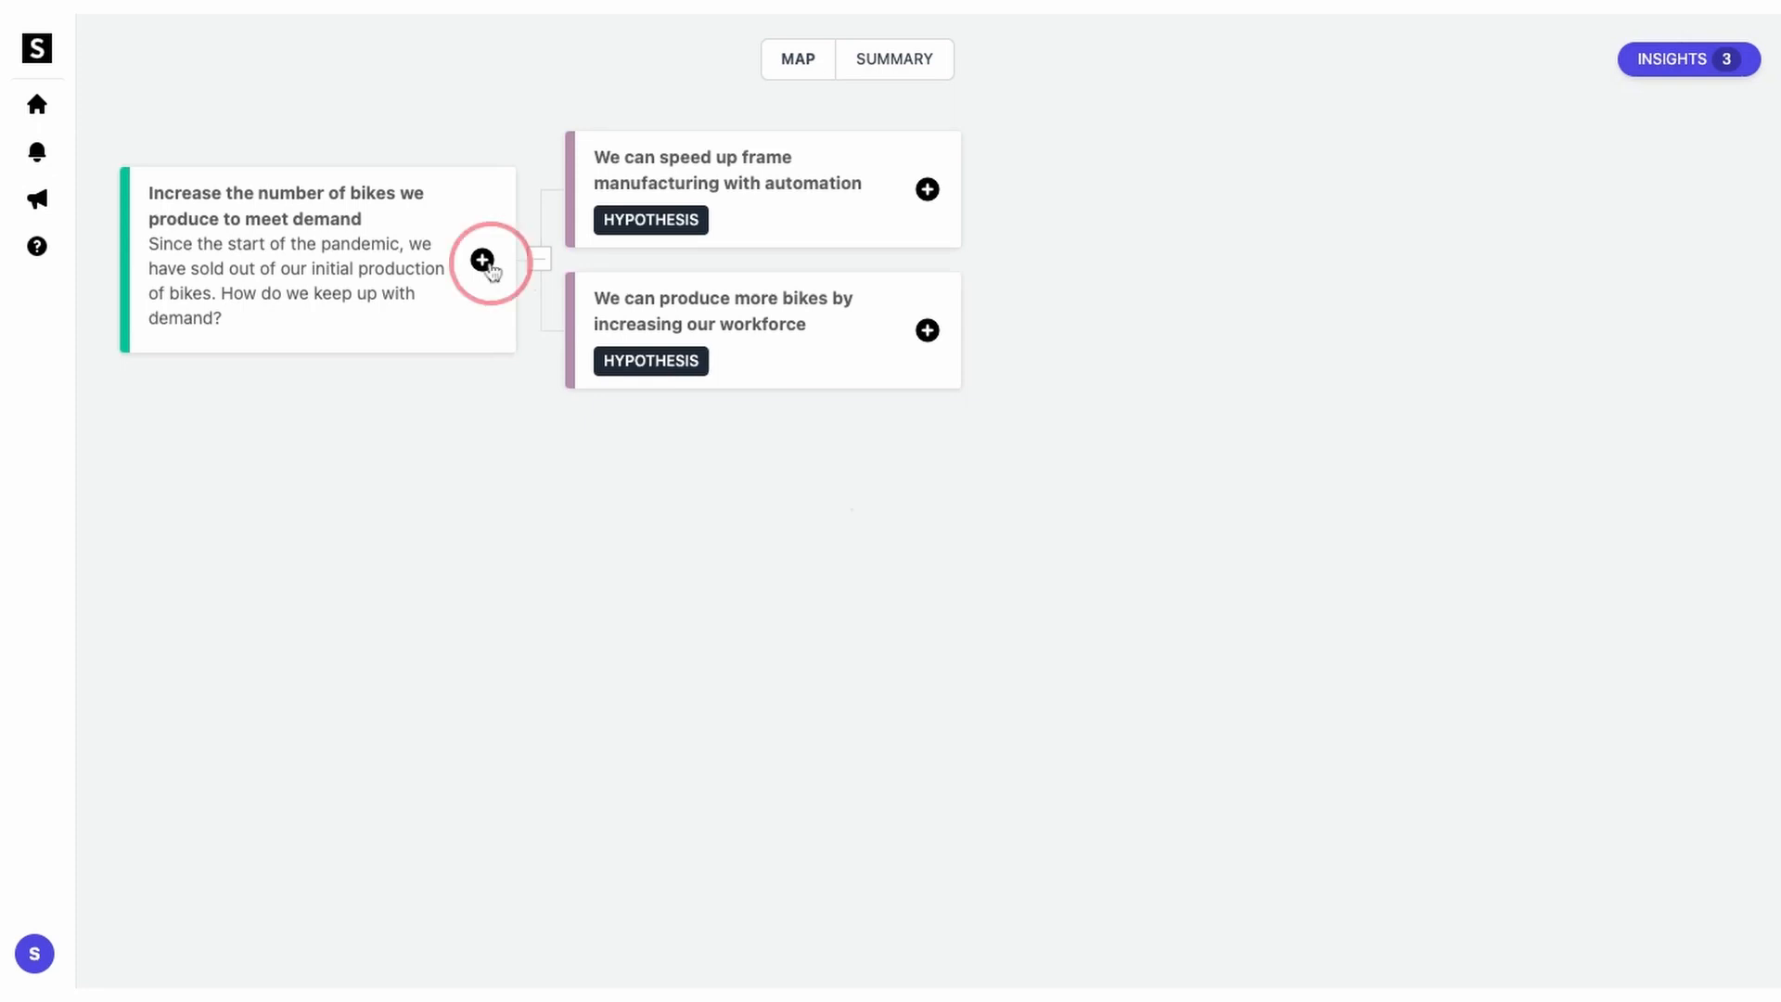
{"action": "left_click", "coordinate": [578, 208]}
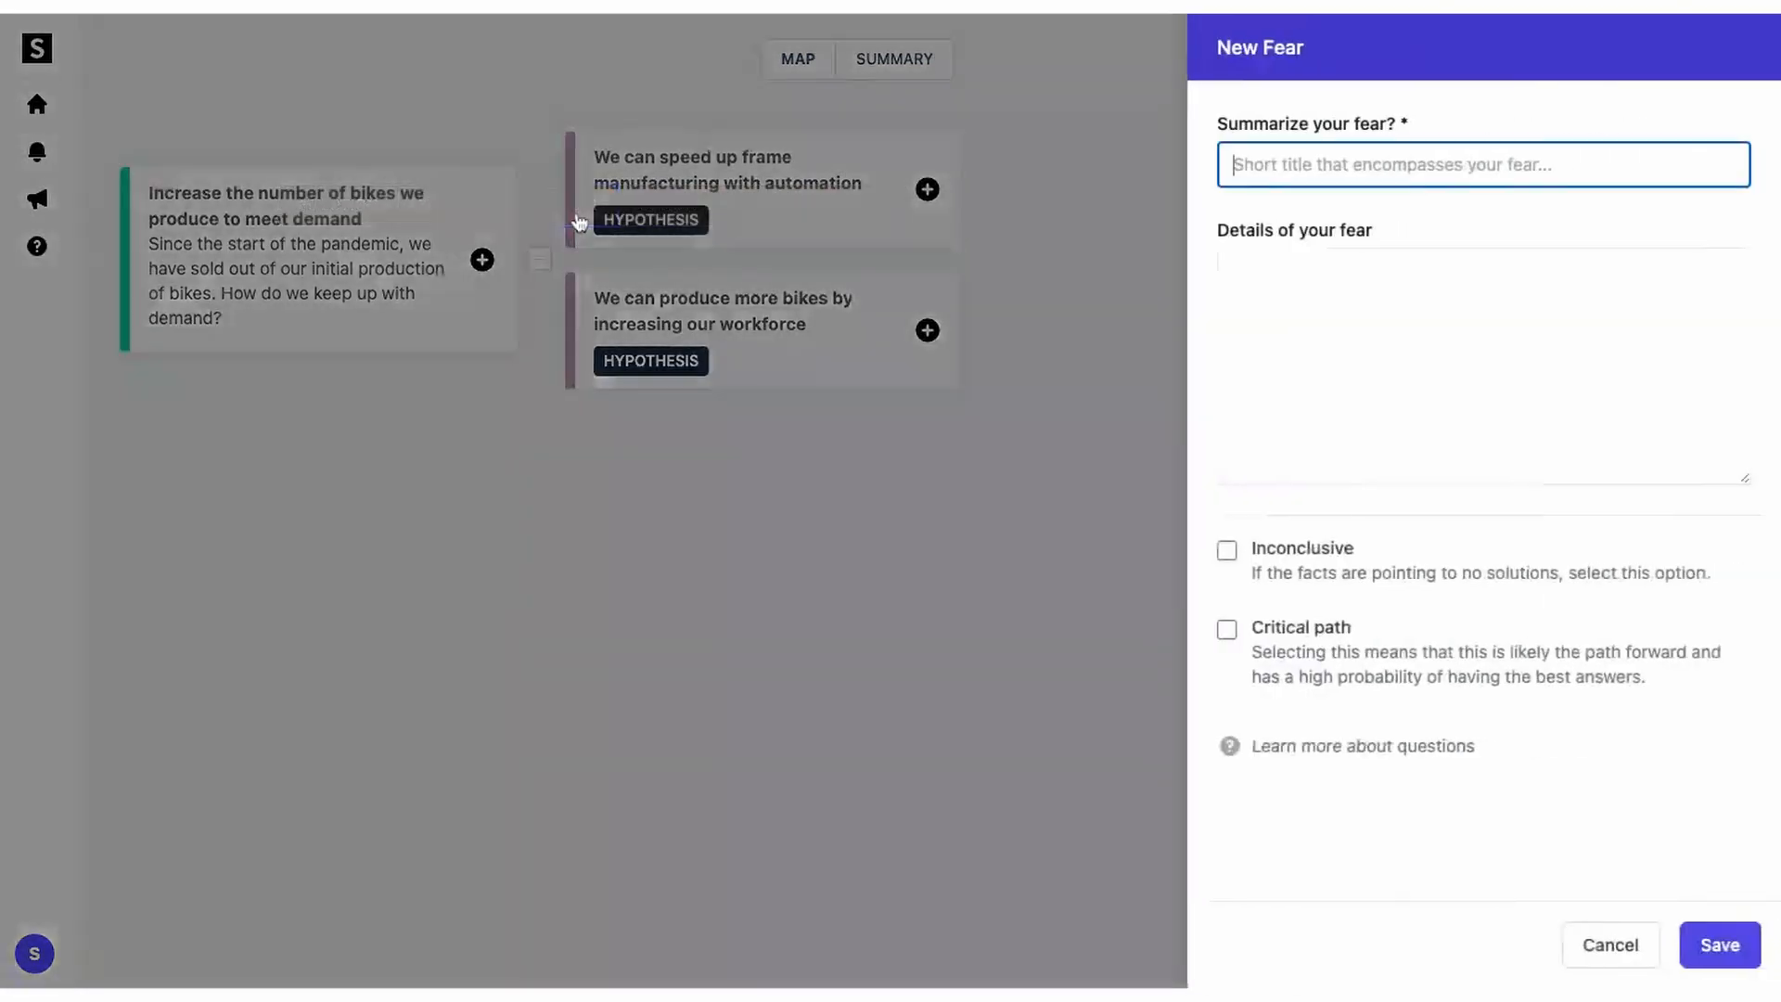
{"action": "type", "text": "Increasing production will"}
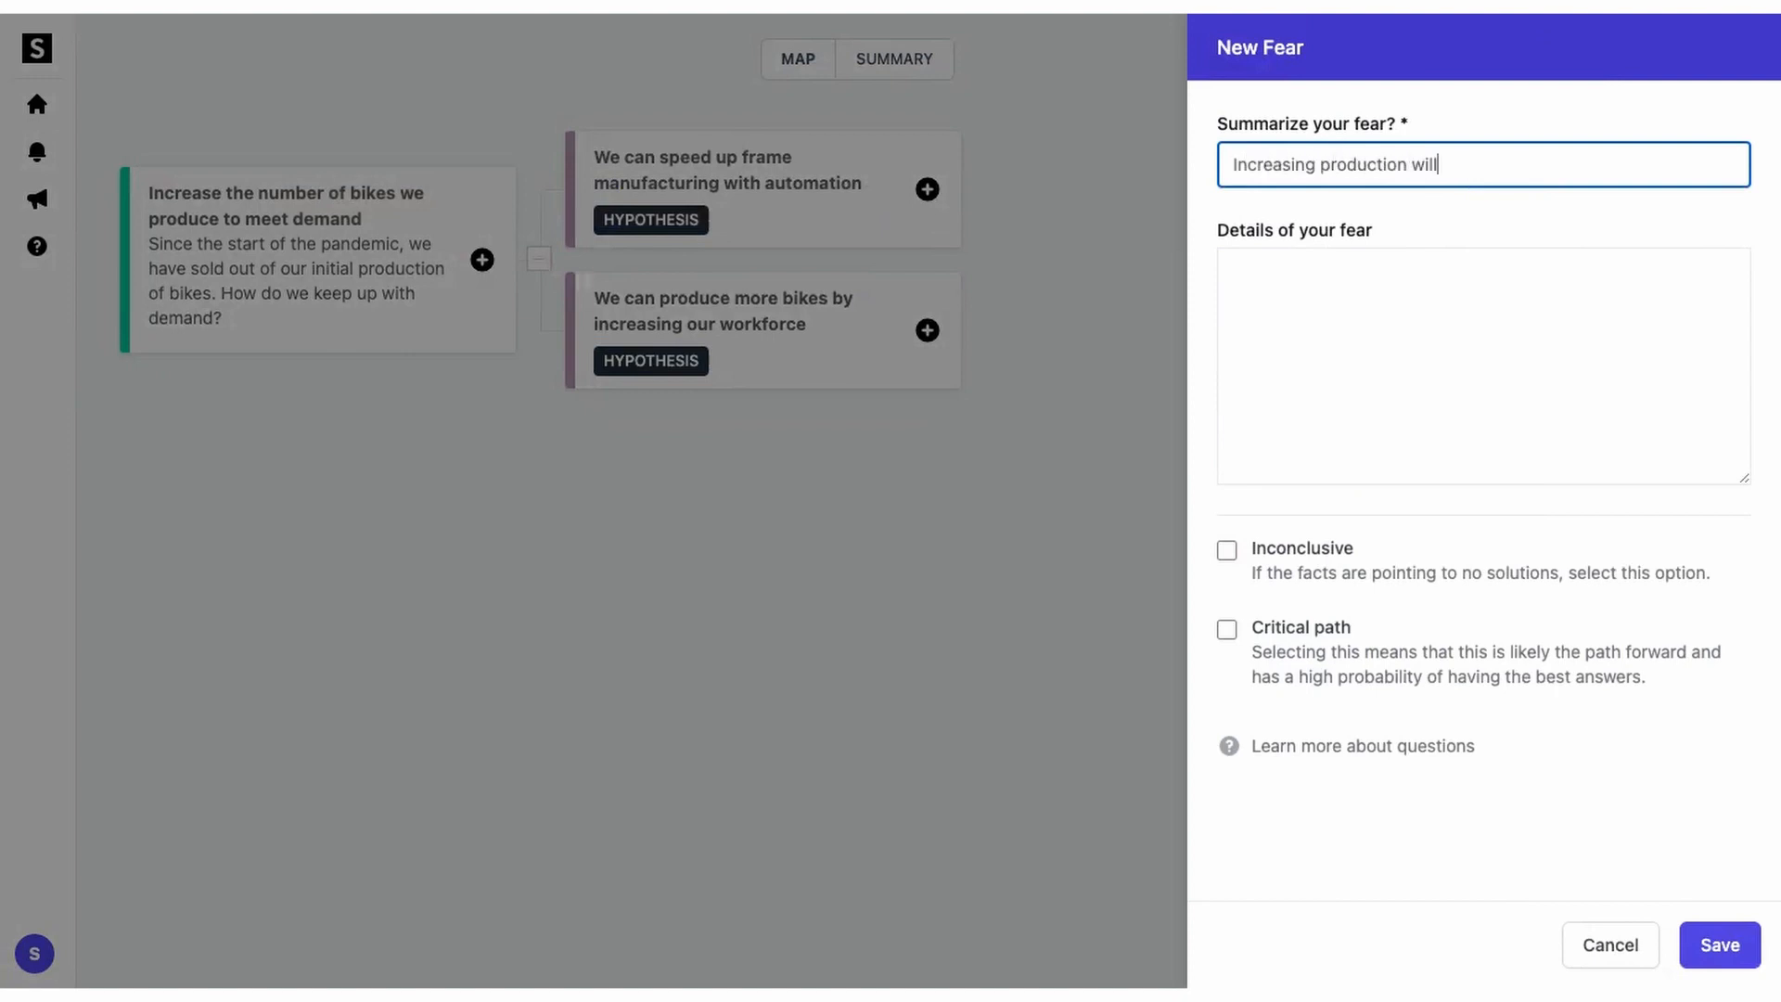
{"action": "type", "text": " result in lower quality bikes"}
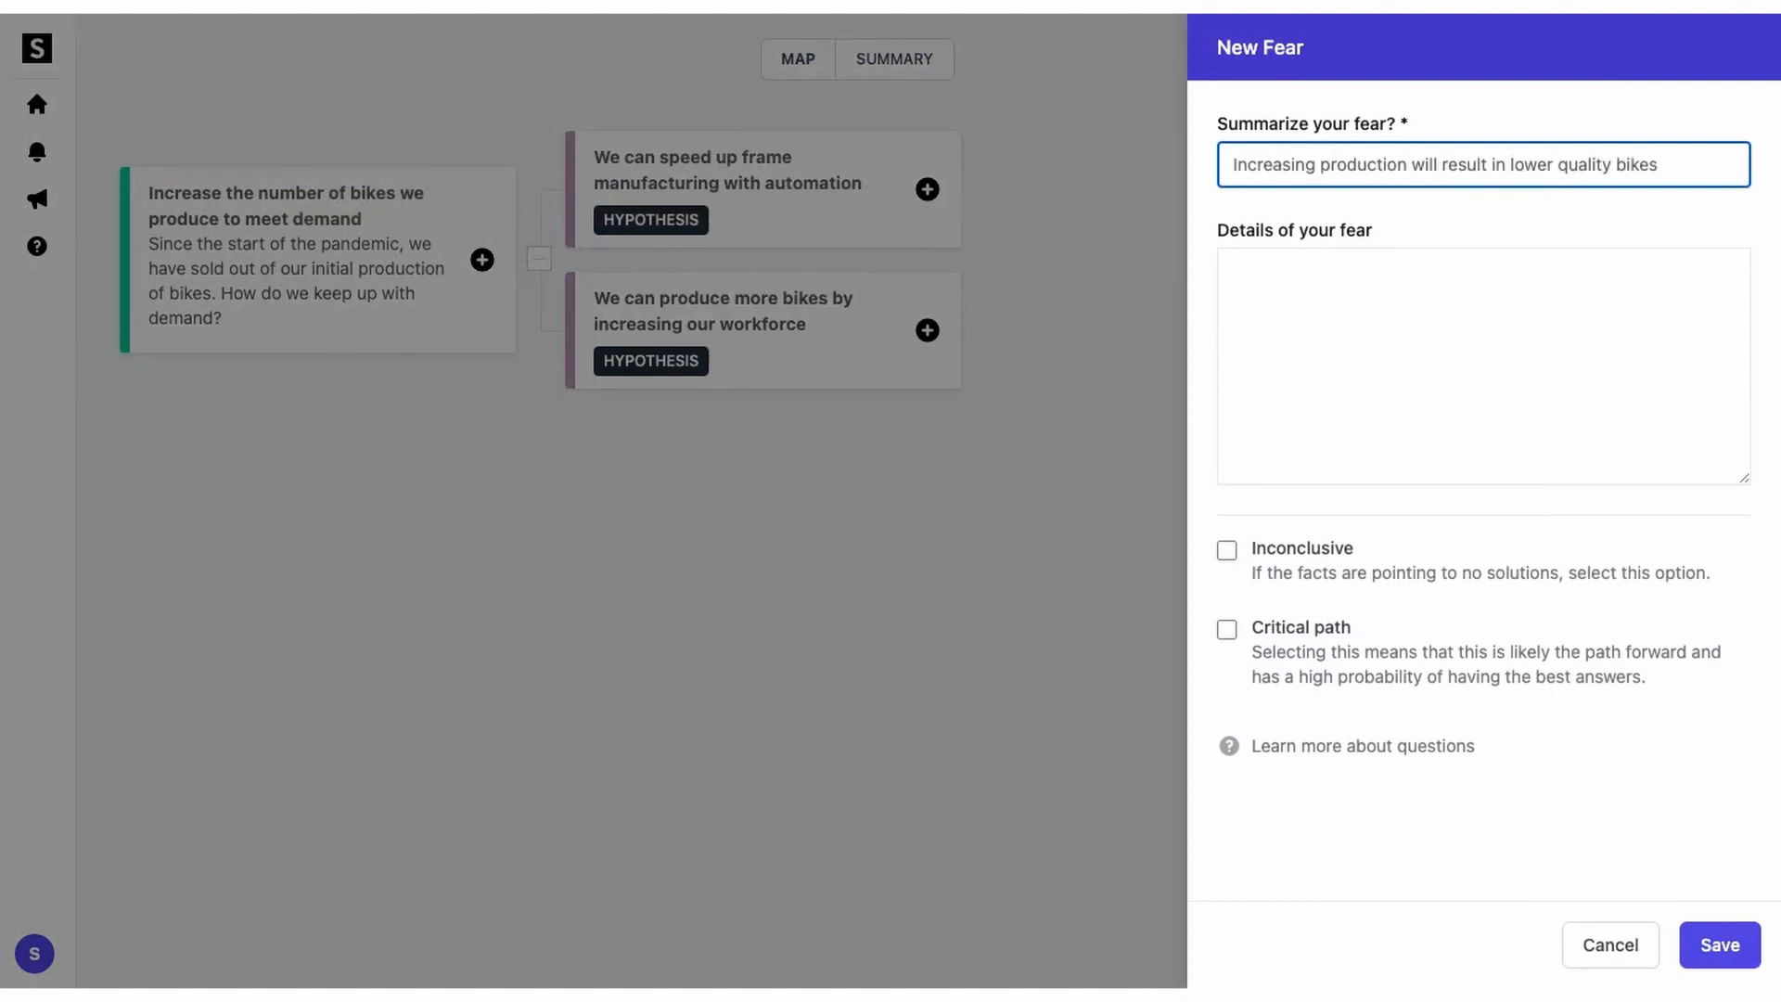
{"action": "left_click", "coordinate": [1715, 939]}
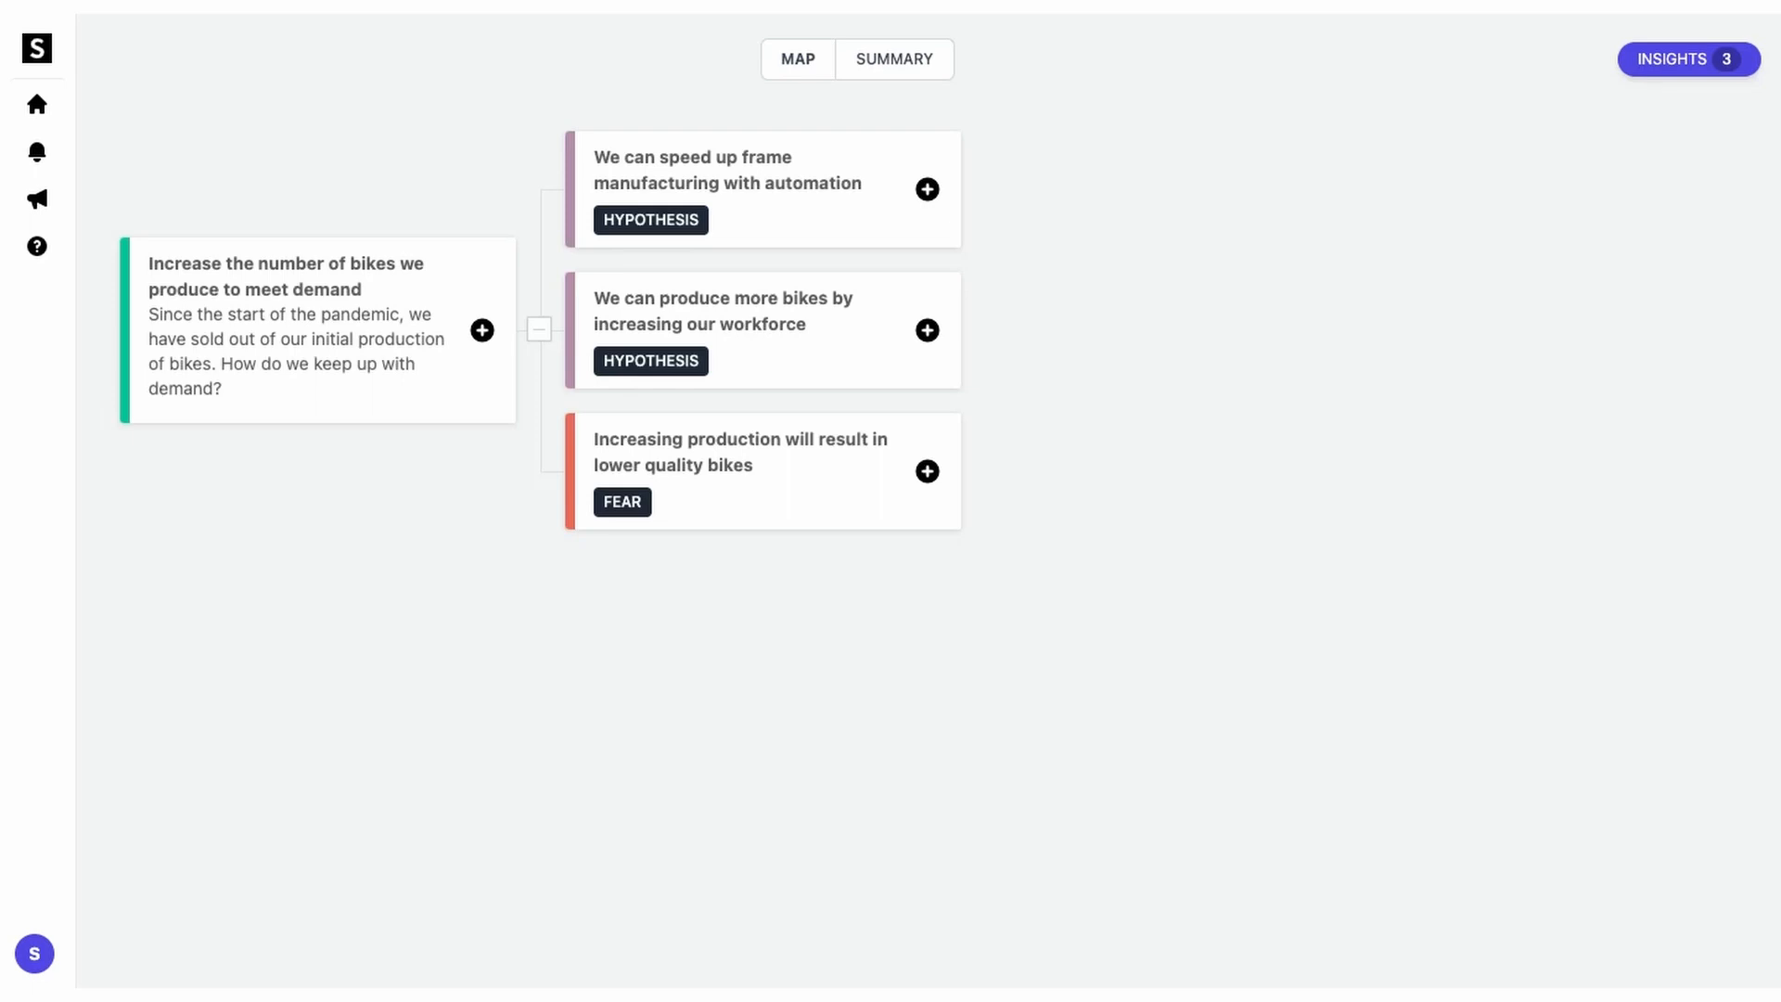
{"action": "left_click", "coordinate": [484, 332]}
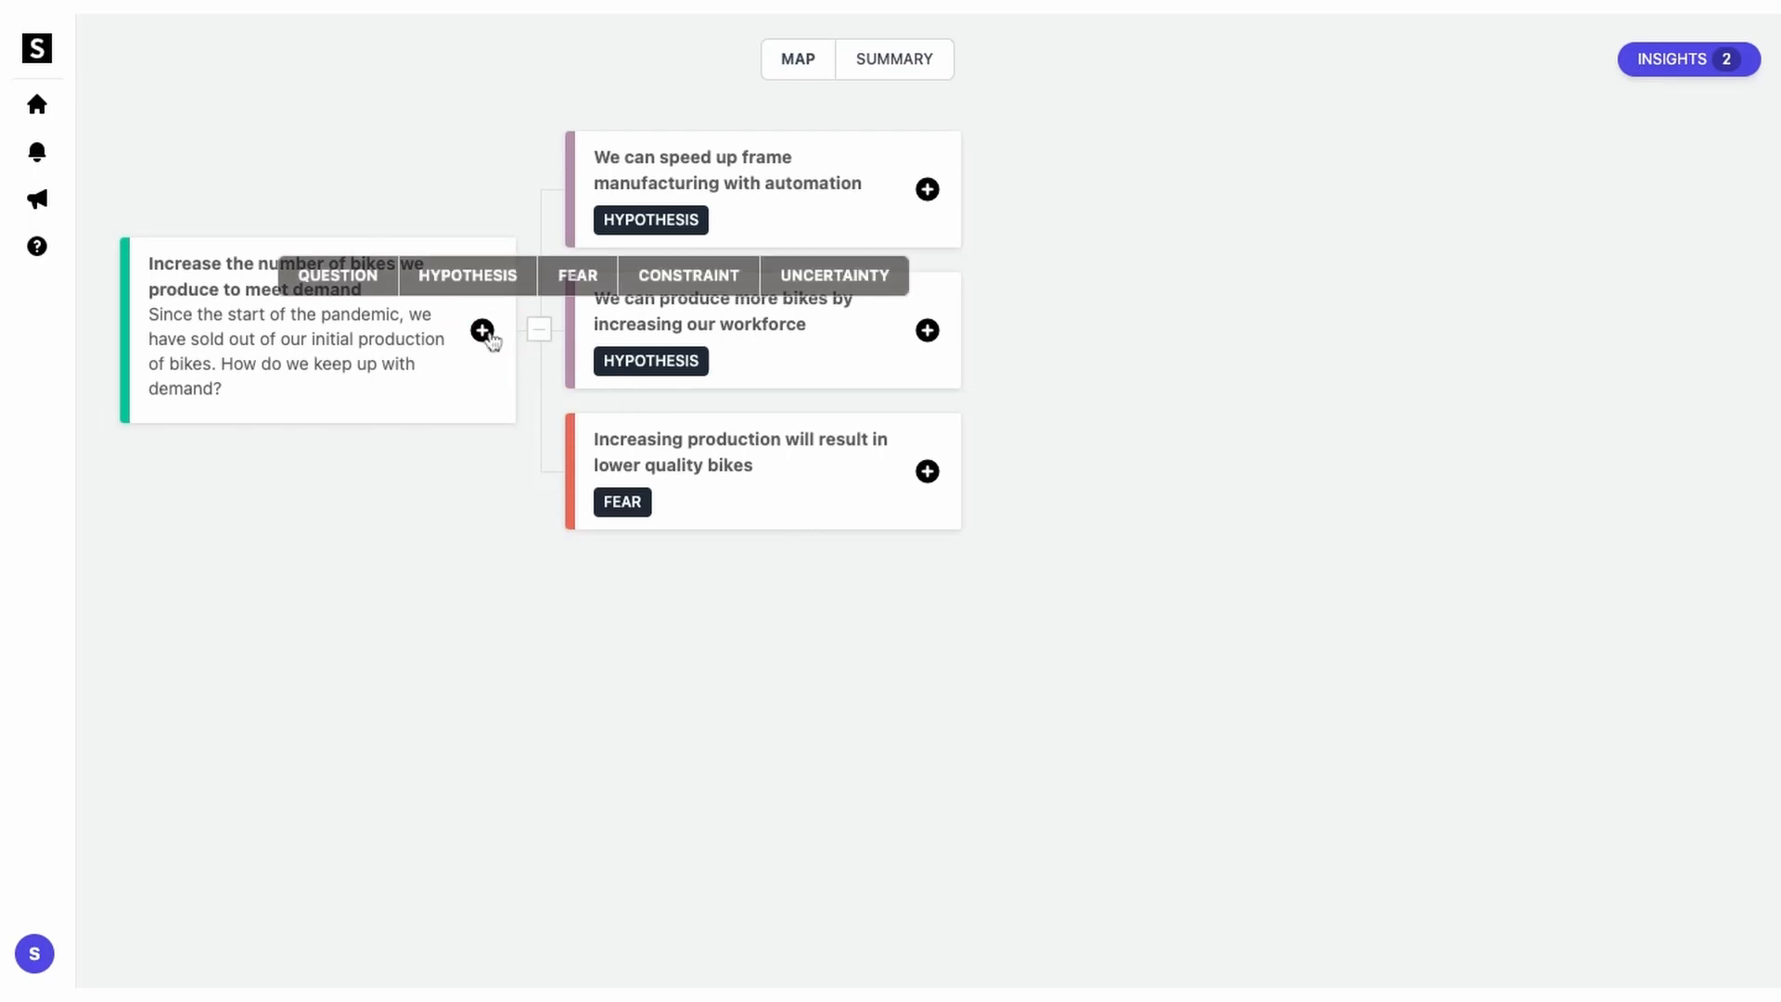
Step: Add the question card 'Do we know anyone who specializes in scaling manufacturing?' to the map
{"action": "left_click", "coordinate": [374, 289]}
{"action": "type", "text": "Do we know anyone who specializes in scaling manufacturing?"}
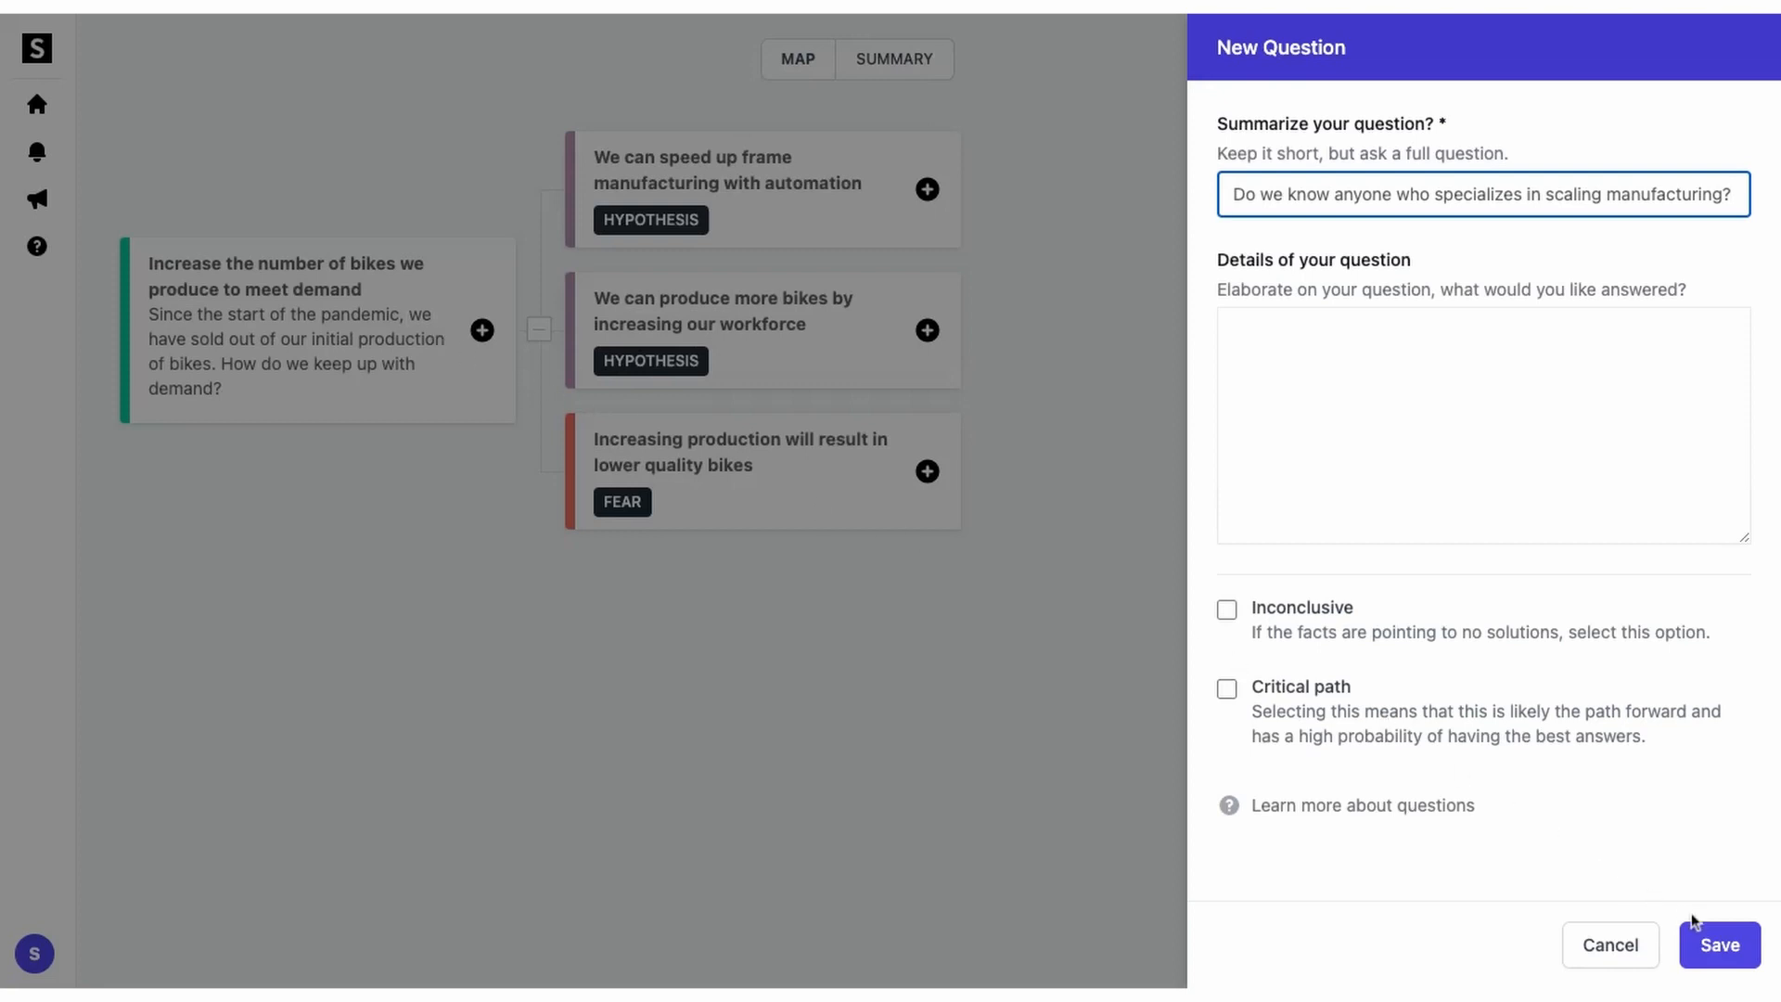
{"action": "left_click", "coordinate": [1708, 937]}
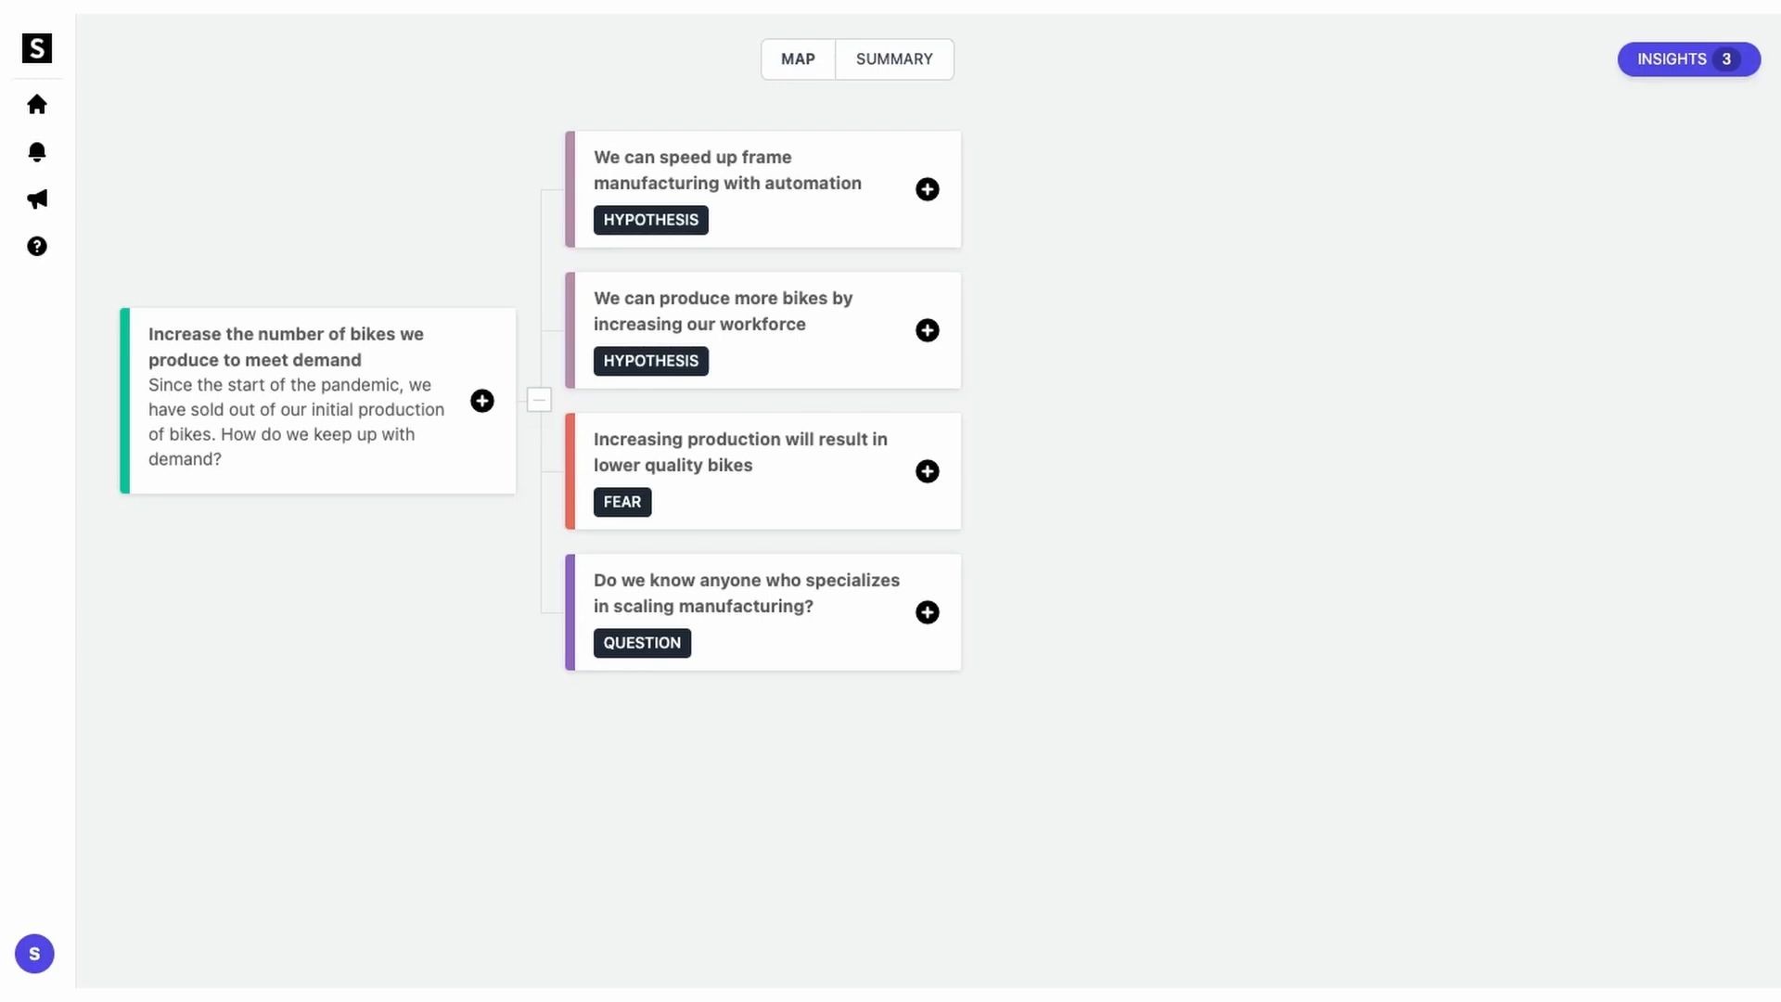
{"action": "left_click", "coordinate": [1644, 67]}
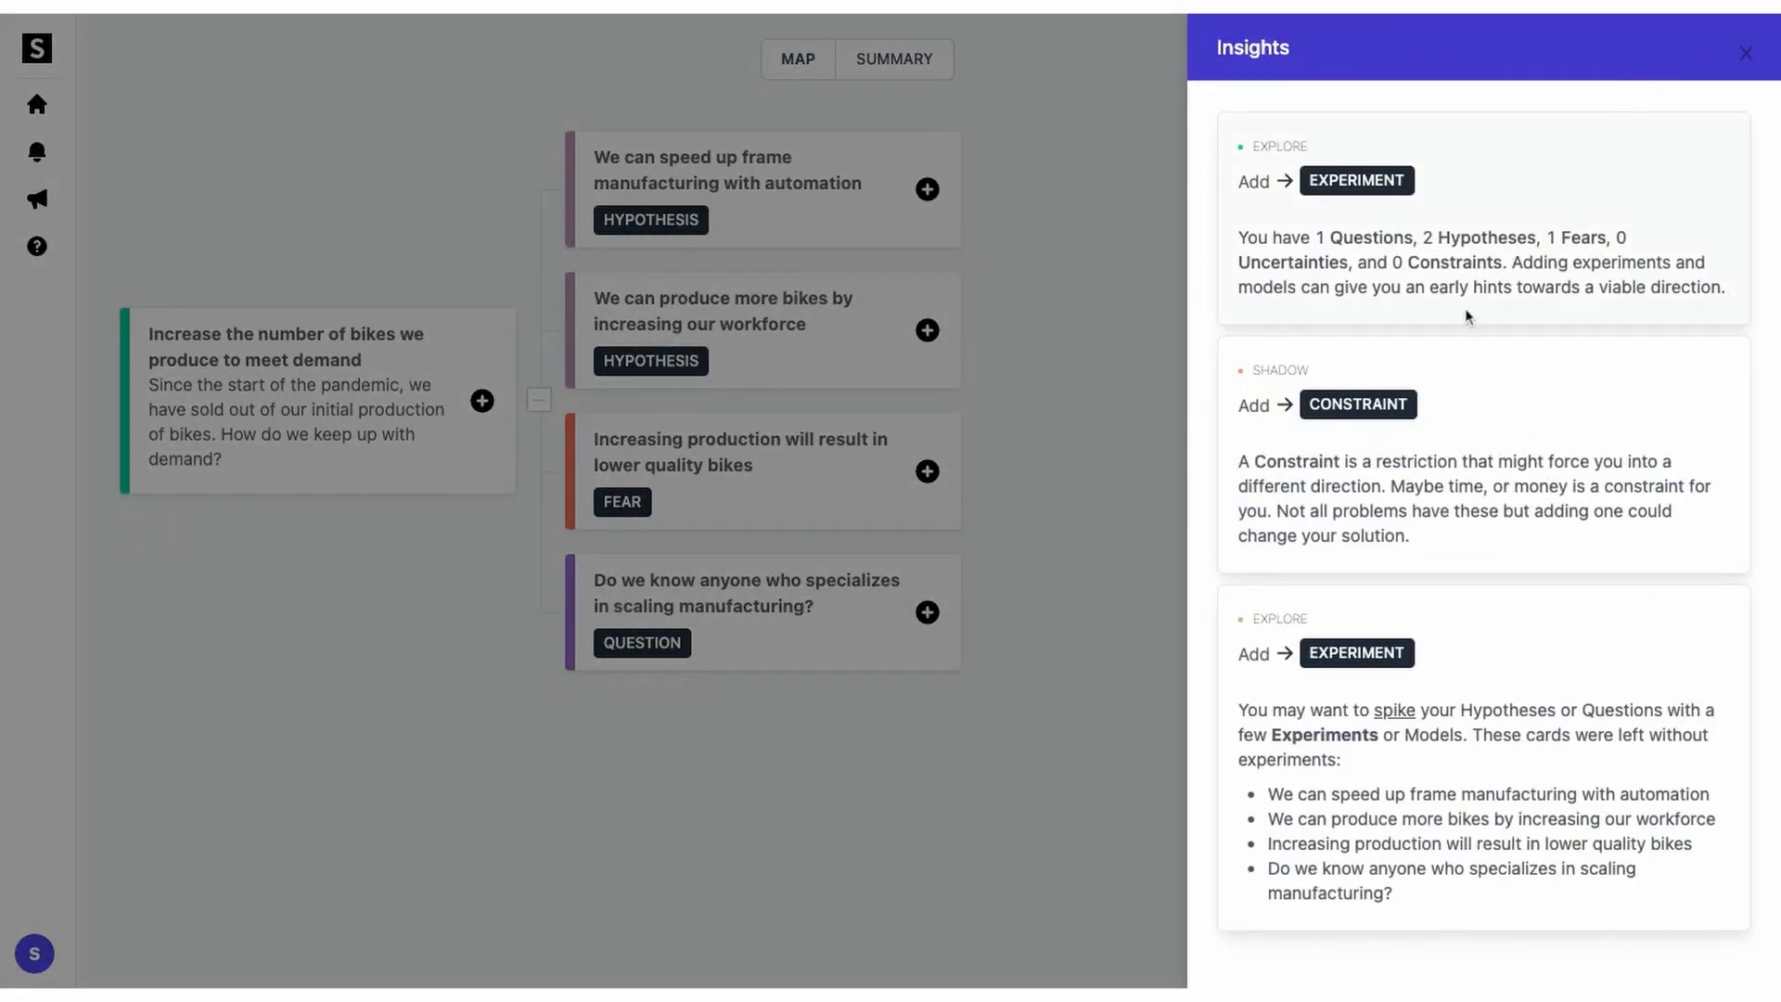
Step: Add the constraint card 'Our budget will allow for approximately $75,000' under the project
{"action": "left_click", "coordinate": [1386, 415]}
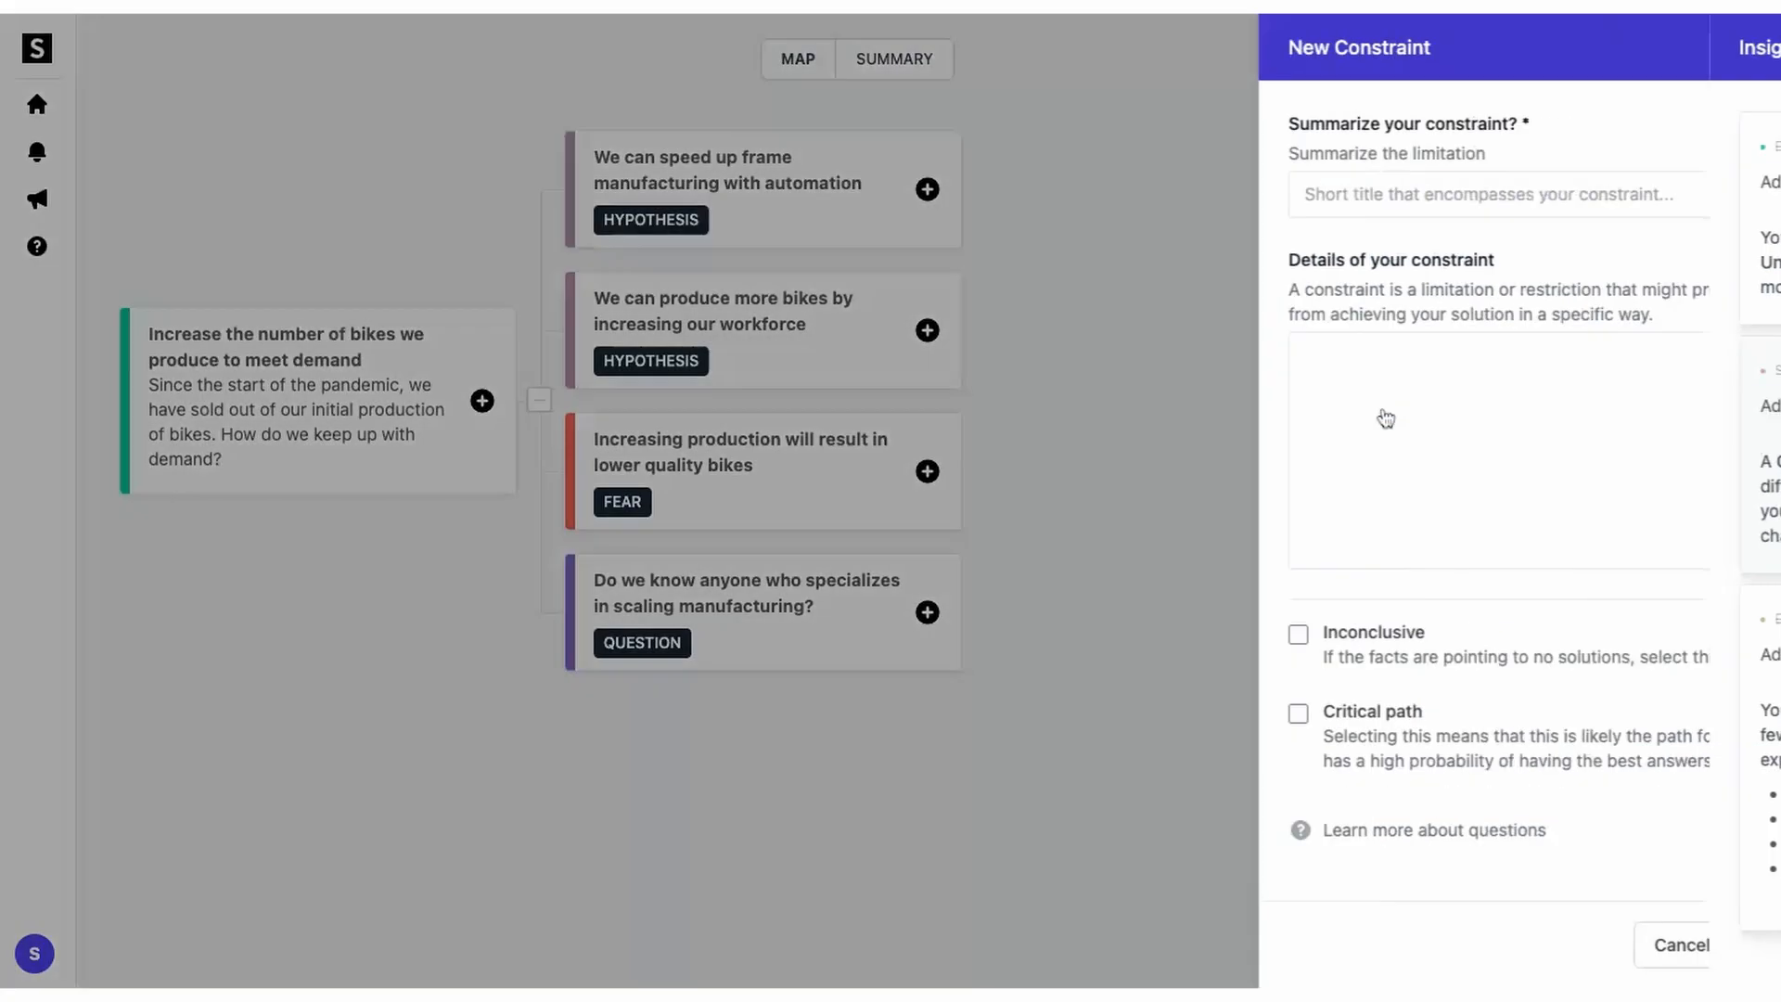
{"action": "type", "text": "Our budget will allow for approximately $75,000"}
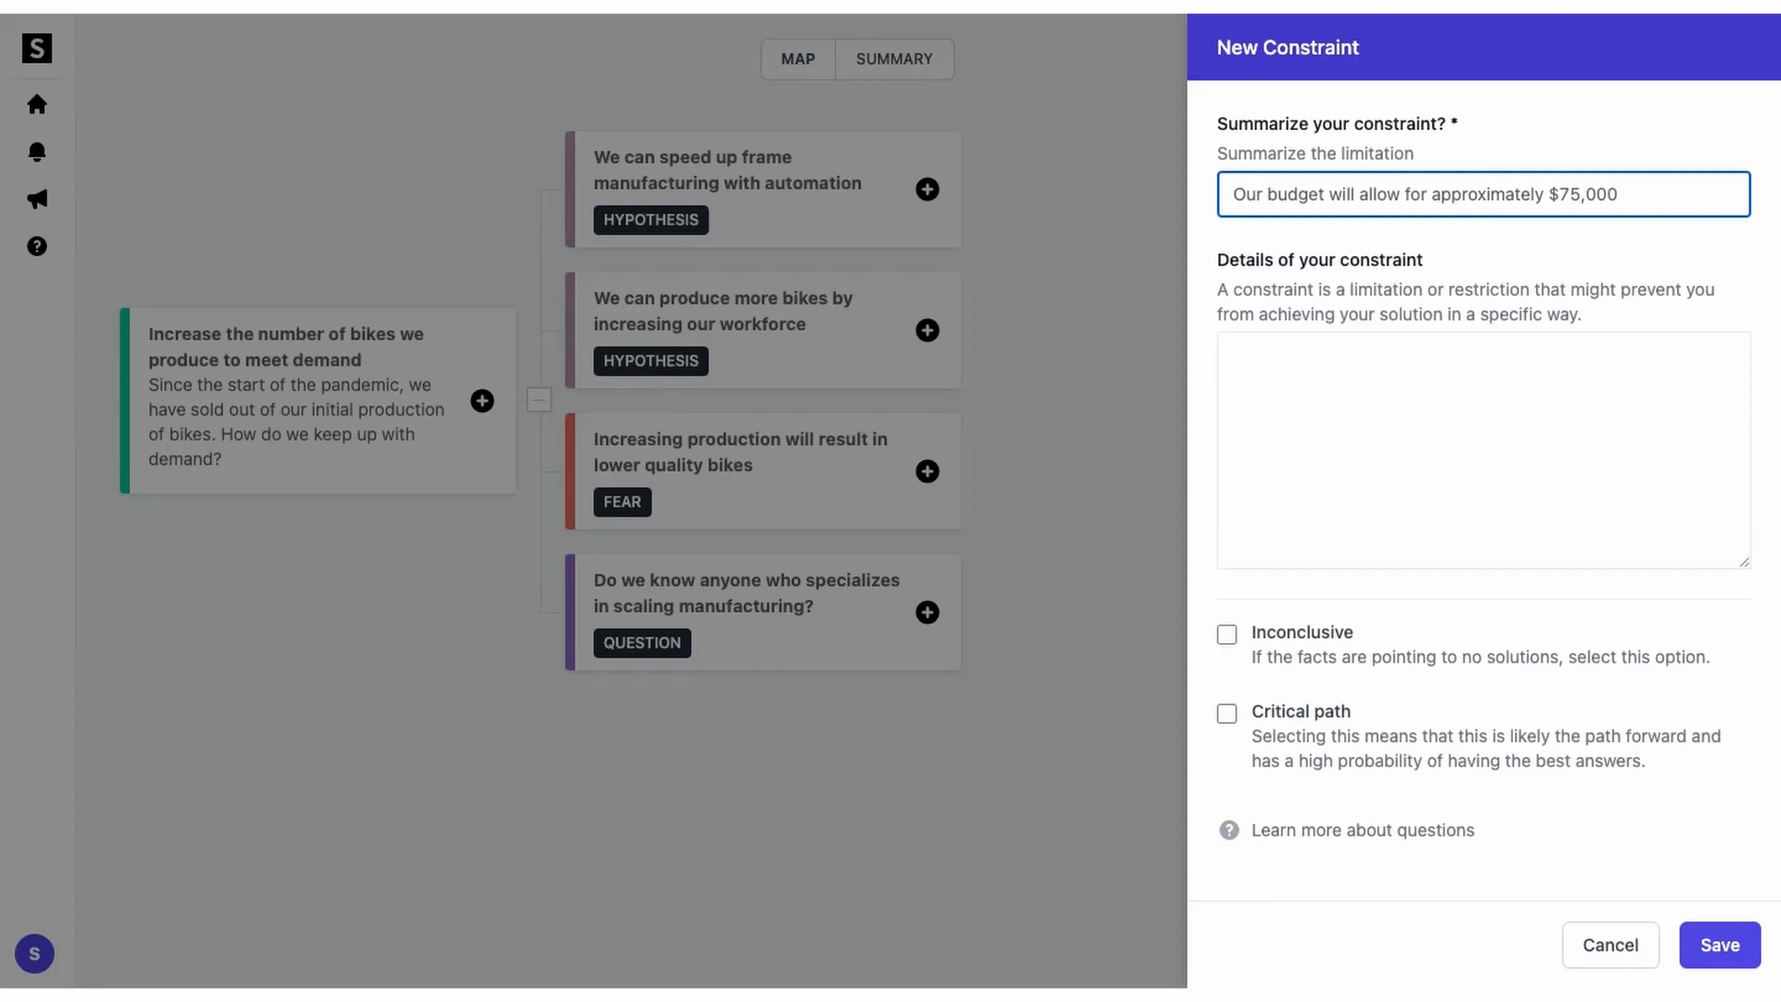
{"action": "left_click", "coordinate": [1715, 941]}
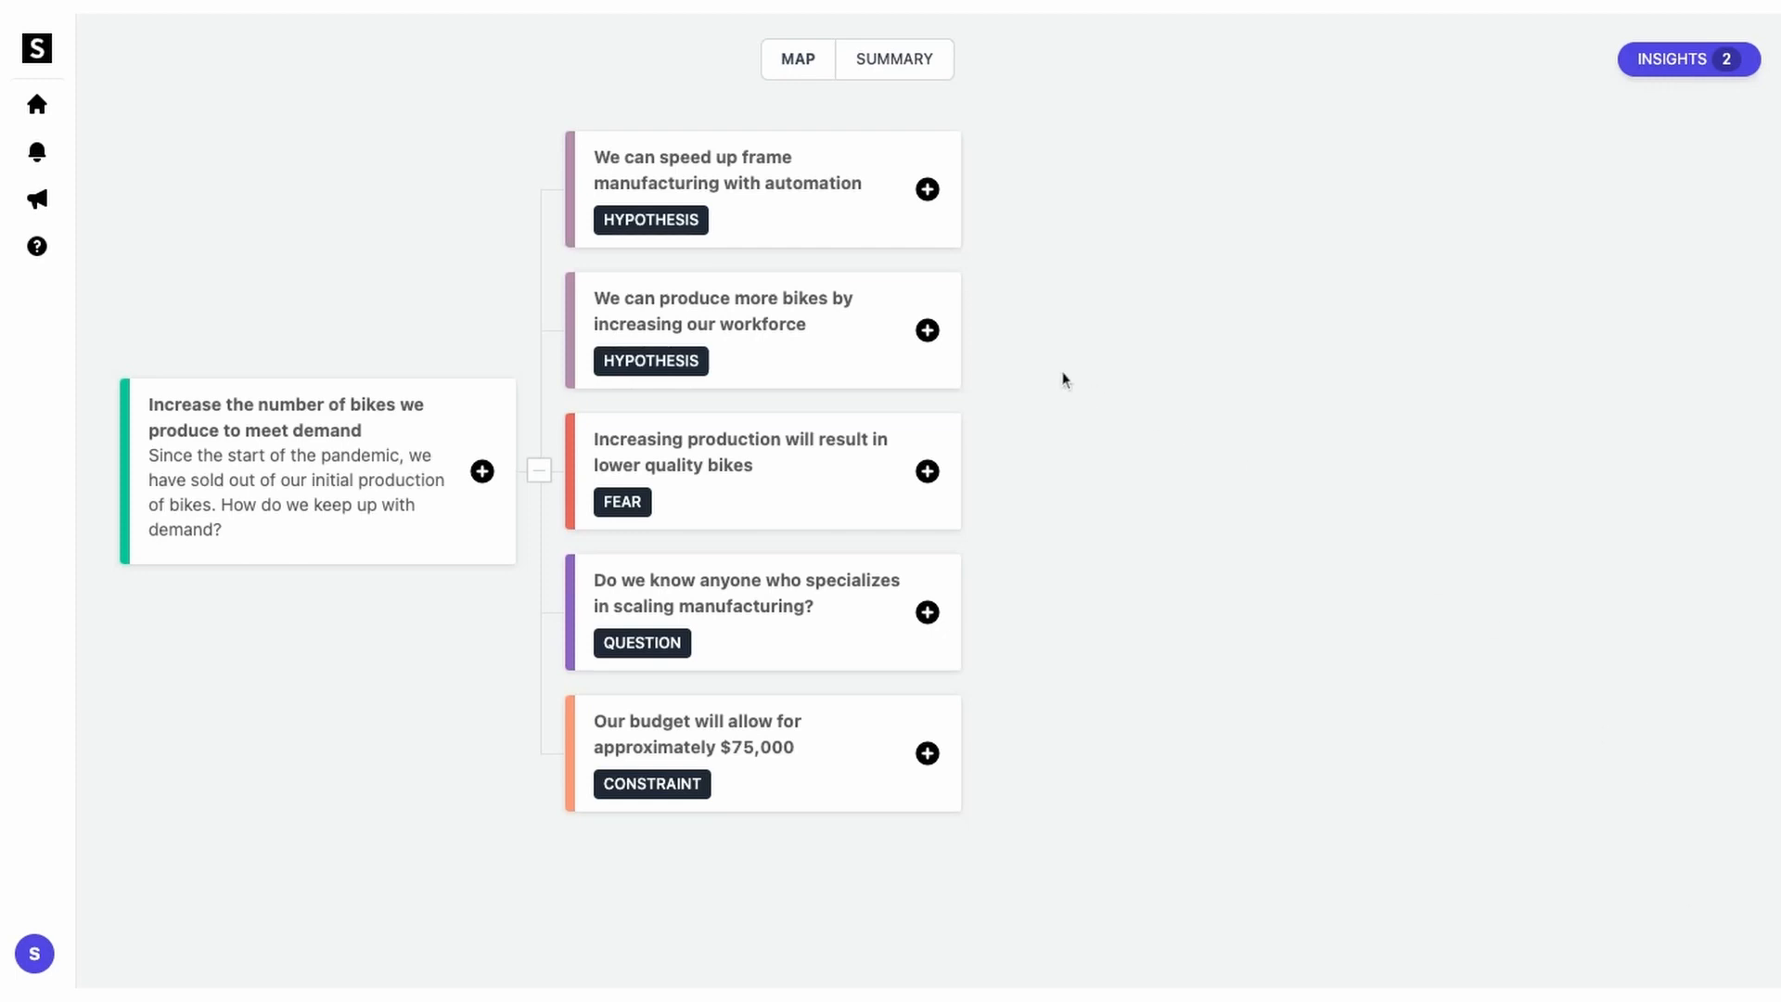
{"action": "left_click", "coordinate": [928, 330]}
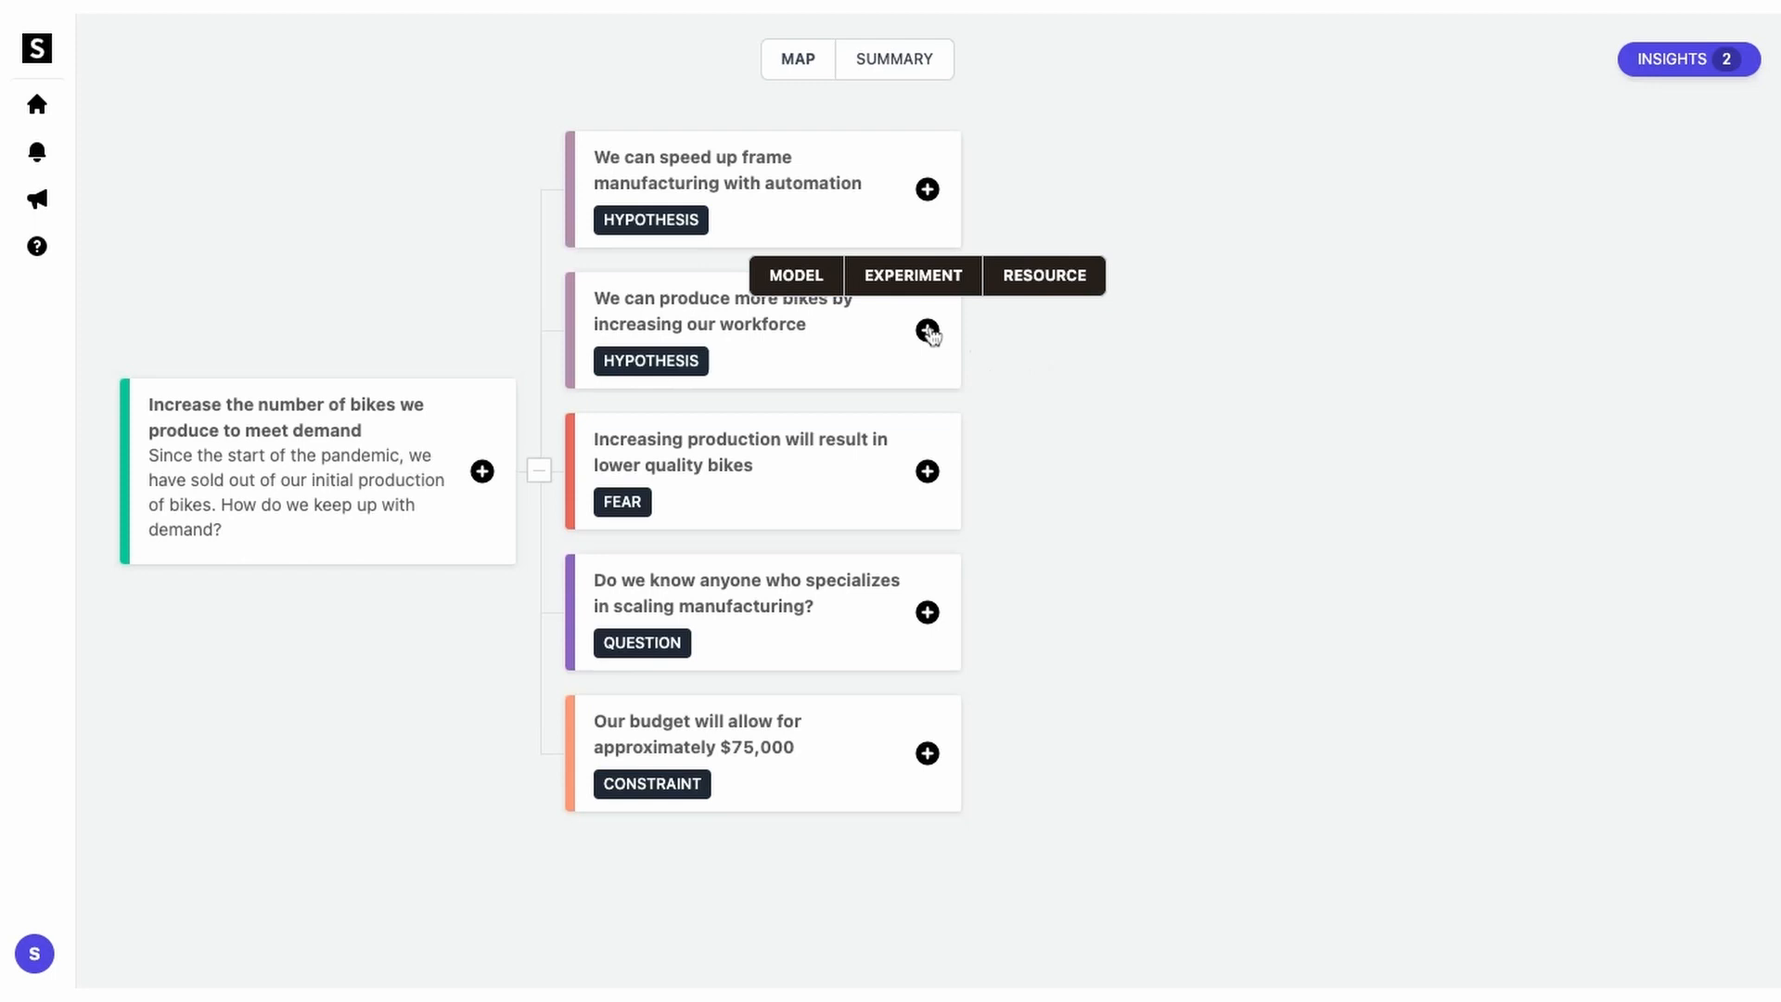
Step: Attach the experiment 'Measure how long it takes for one person to weld a frame' to the workforce hypothesis
{"action": "left_click", "coordinate": [930, 289]}
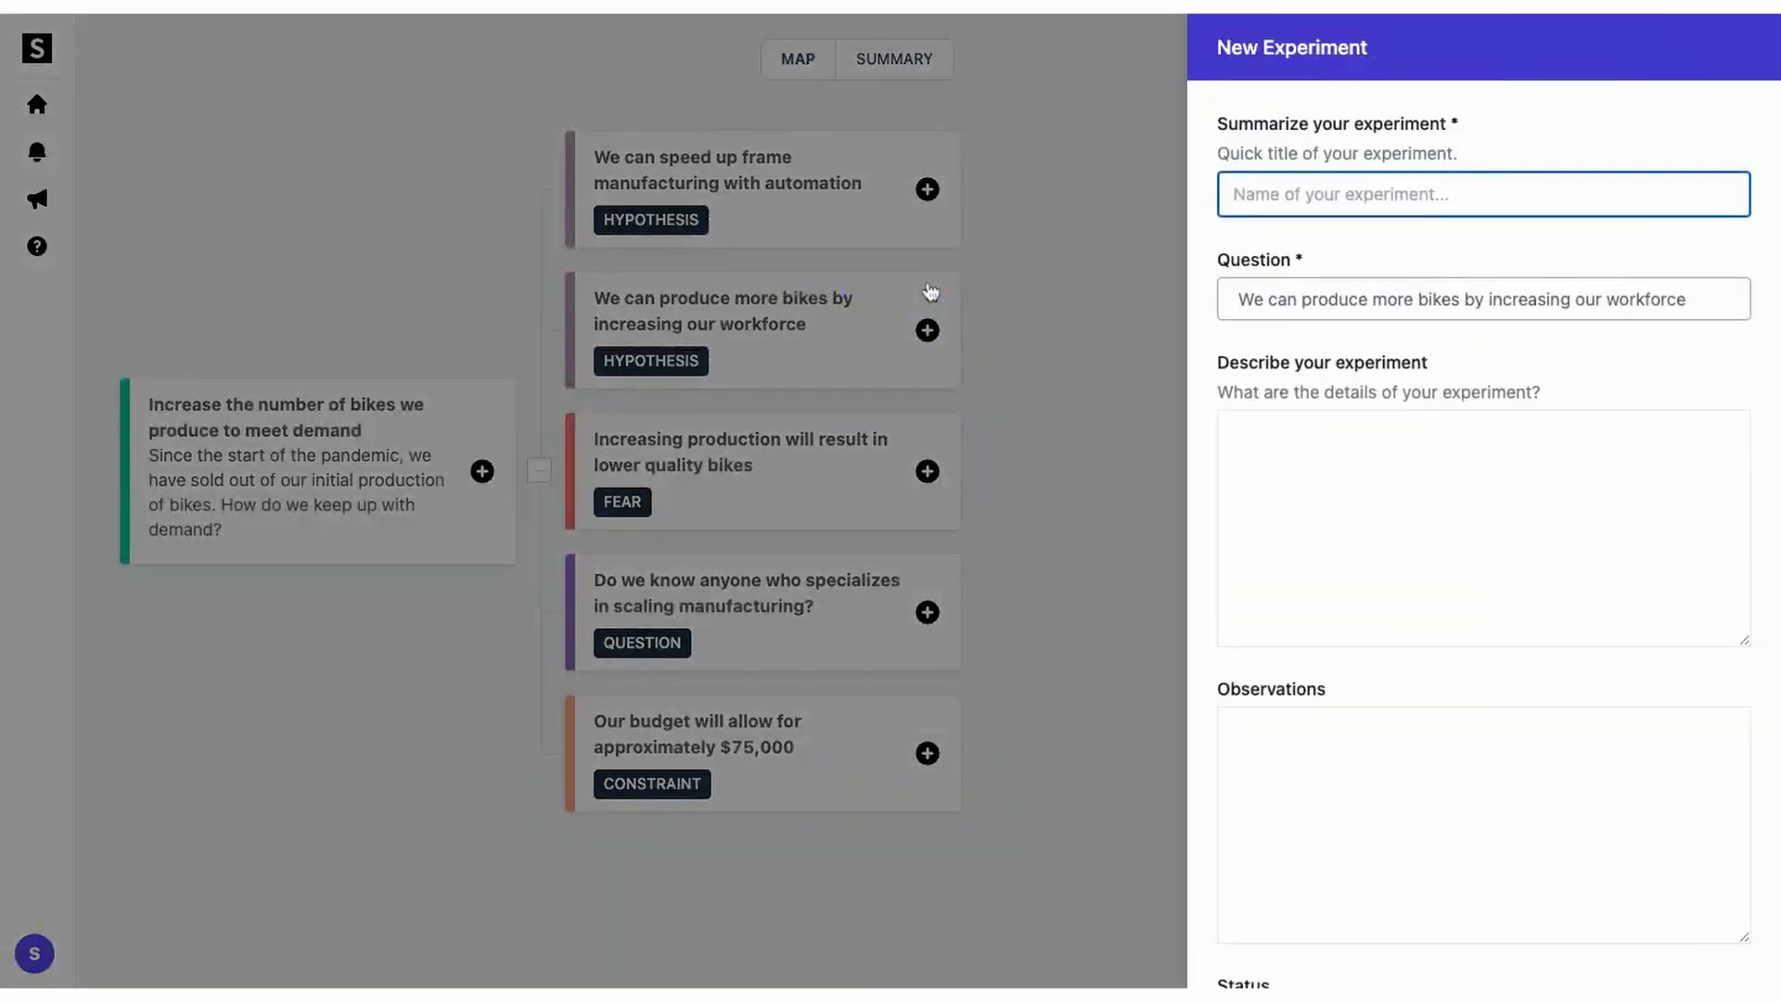
{"action": "type", "text": "Measure how long it takes for one person to weld a frame"}
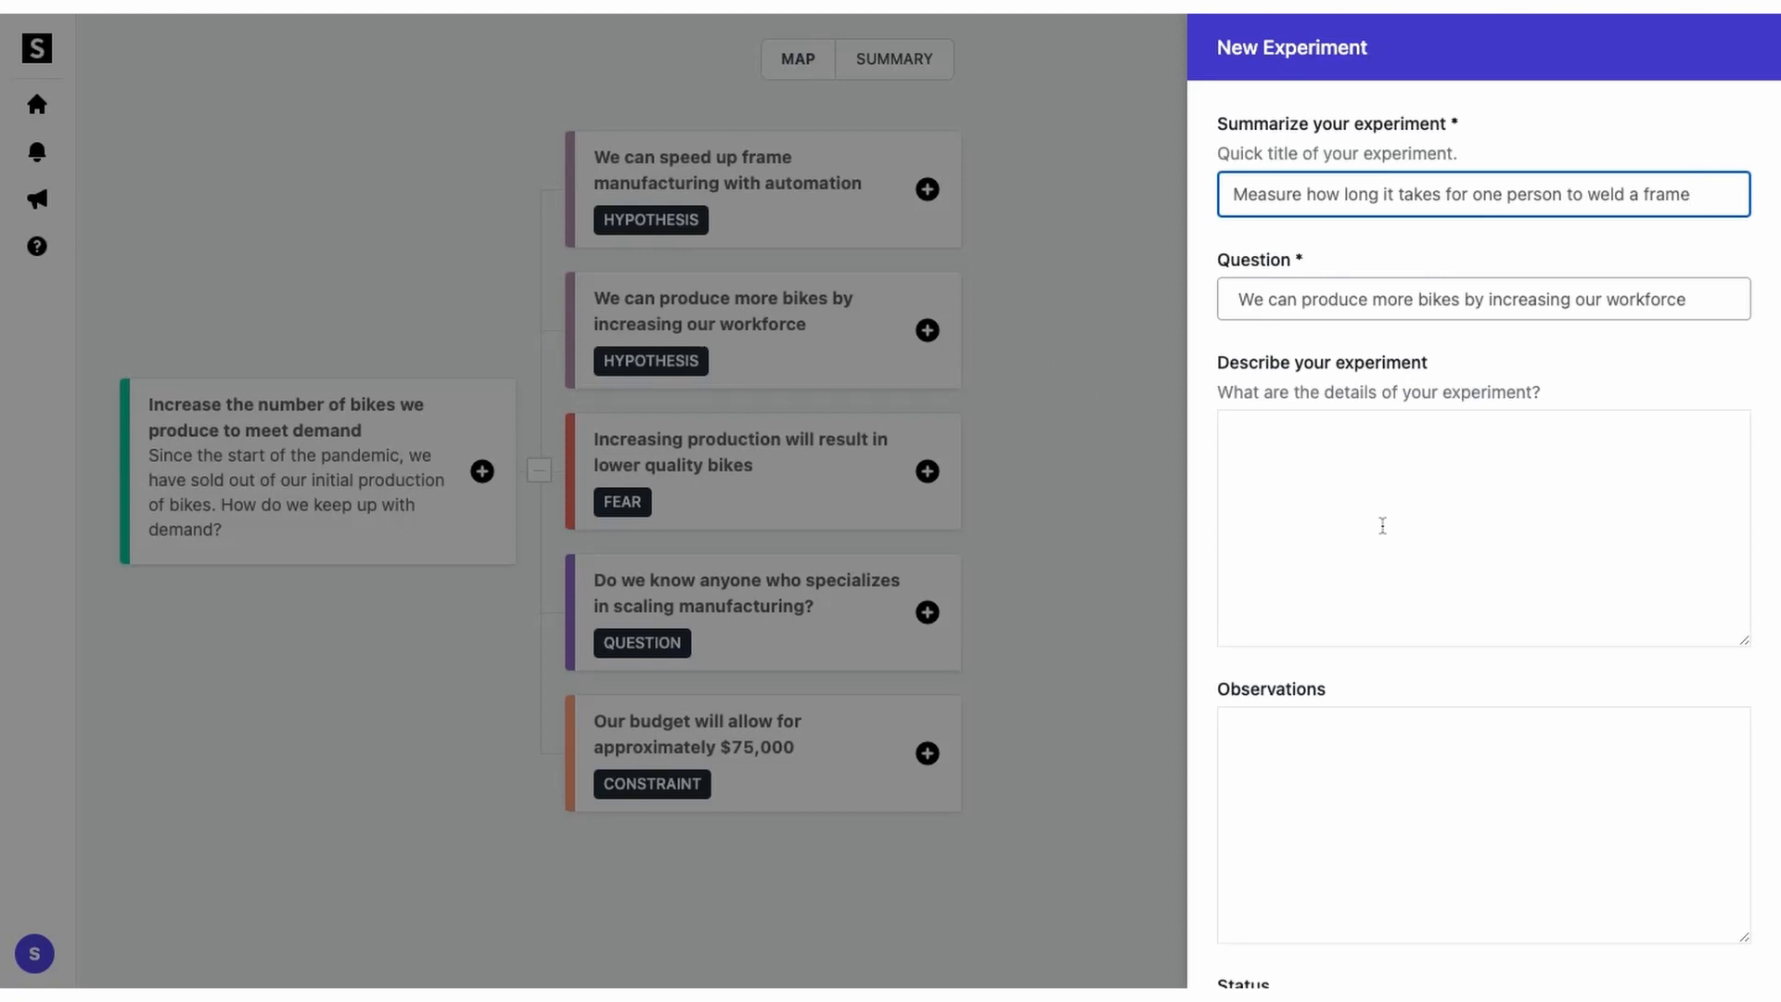
{"action": "scroll", "coordinate": [1383, 520], "scroll_direction": "down", "scroll_amount": 3}
{"action": "left_click", "coordinate": [1358, 941]}
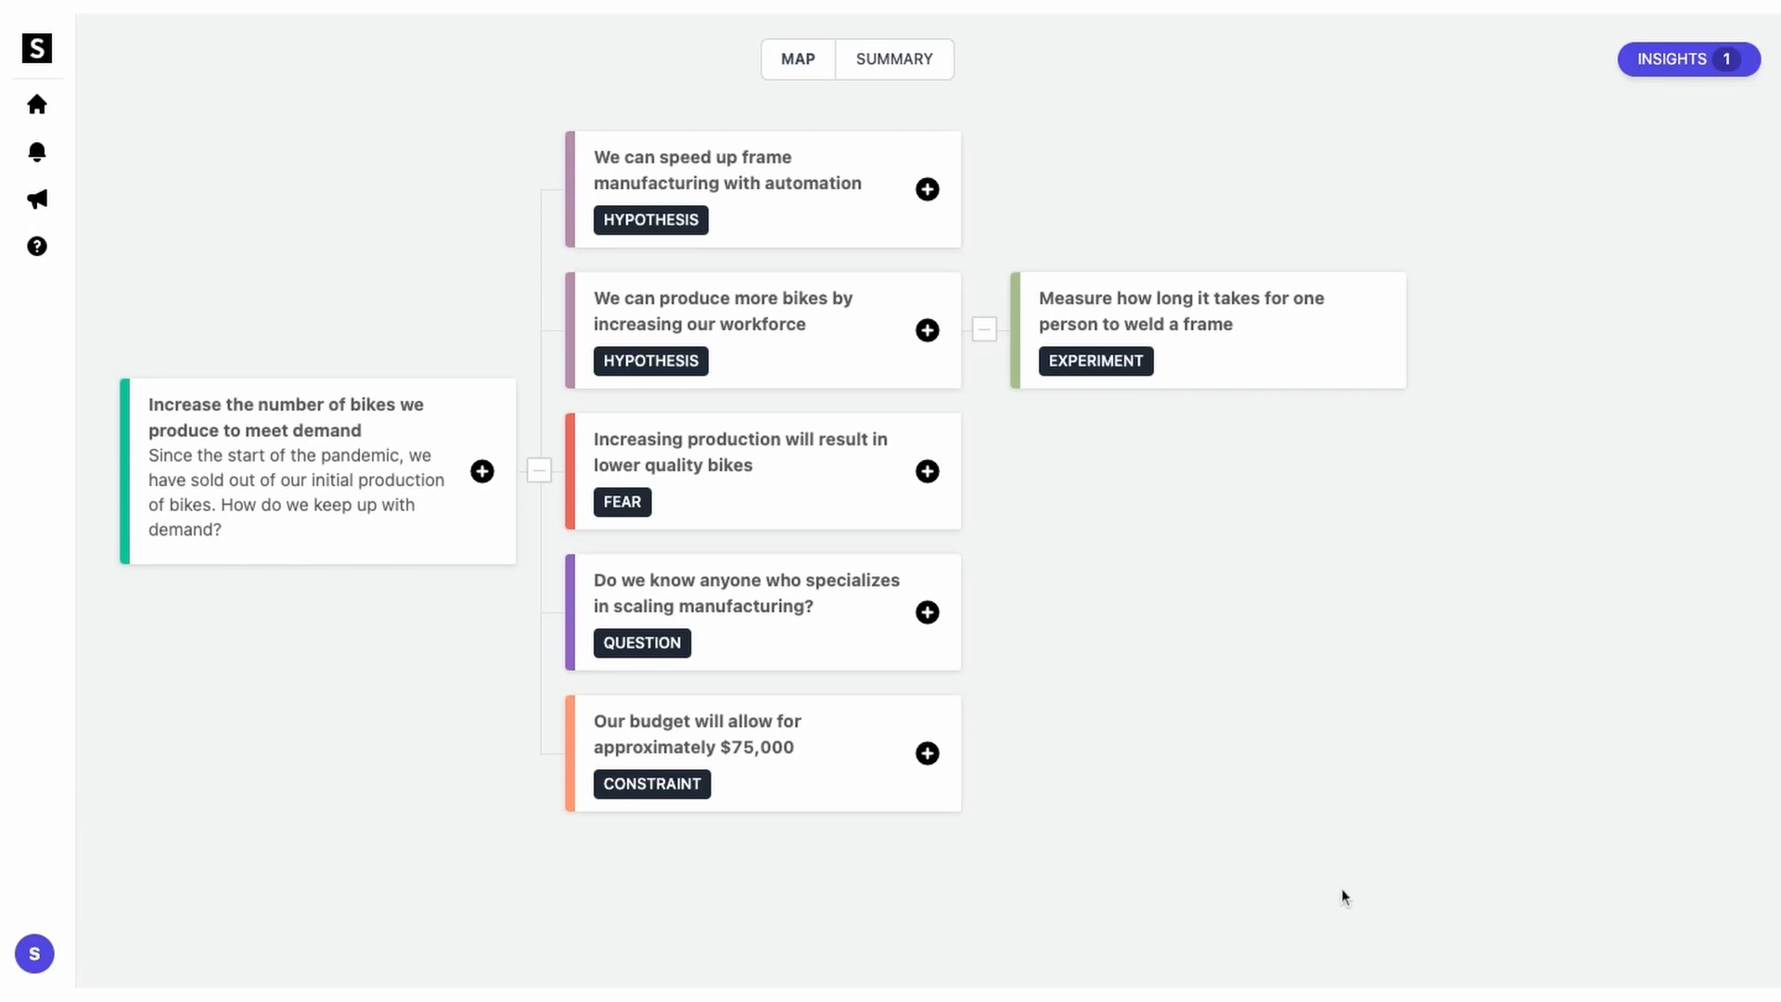
{"action": "left_click", "coordinate": [928, 190]}
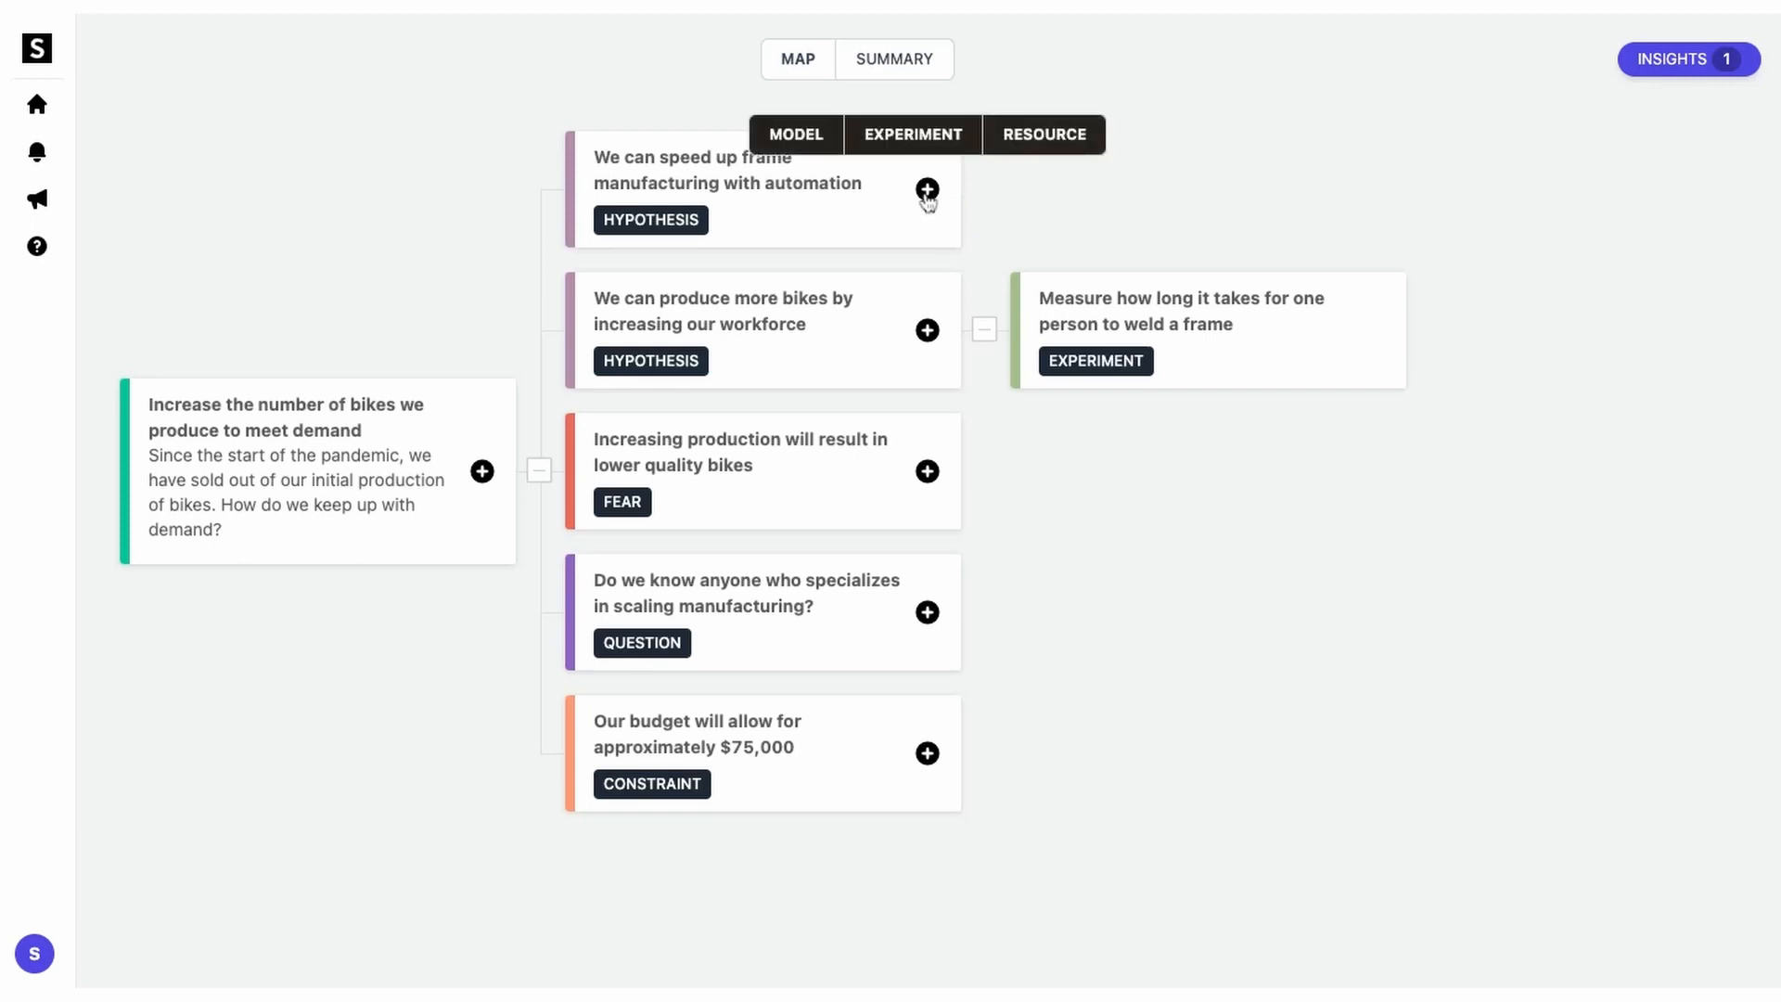
Step: Attach the model 'Create visualization of the automated welding process' to the automation hypothesis
{"action": "left_click", "coordinate": [796, 134]}
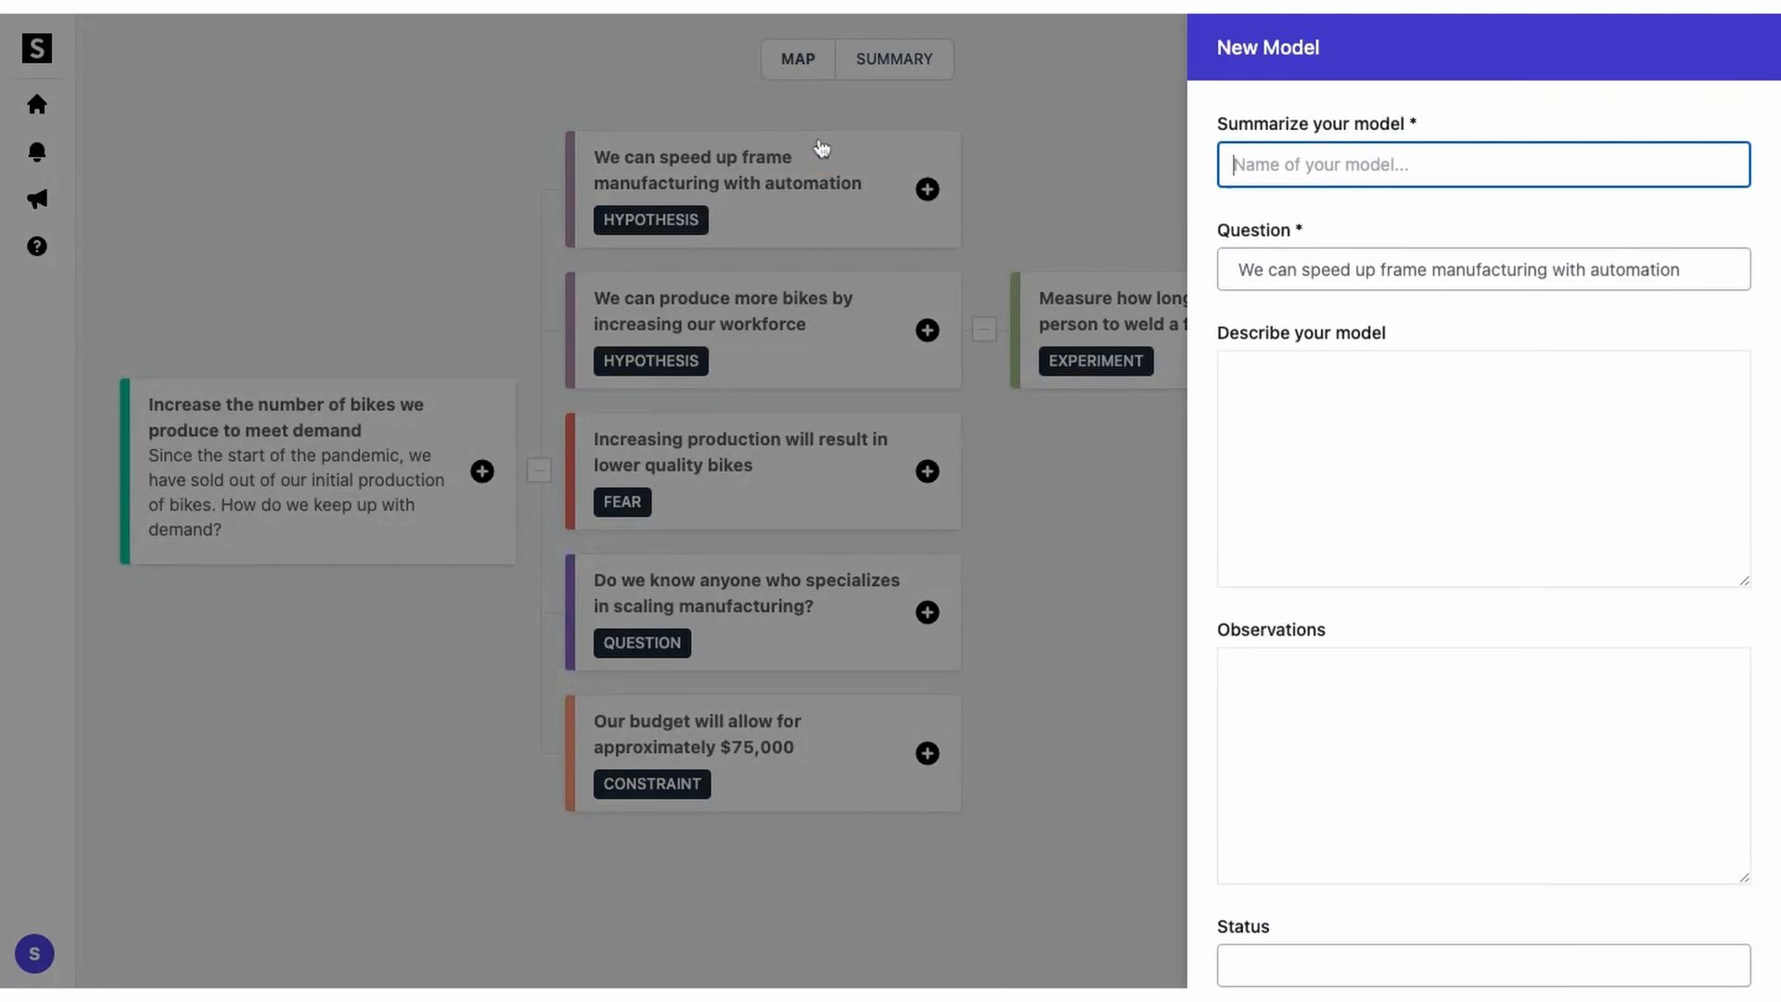
{"action": "type", "text": "Create visualization of the automated welding process"}
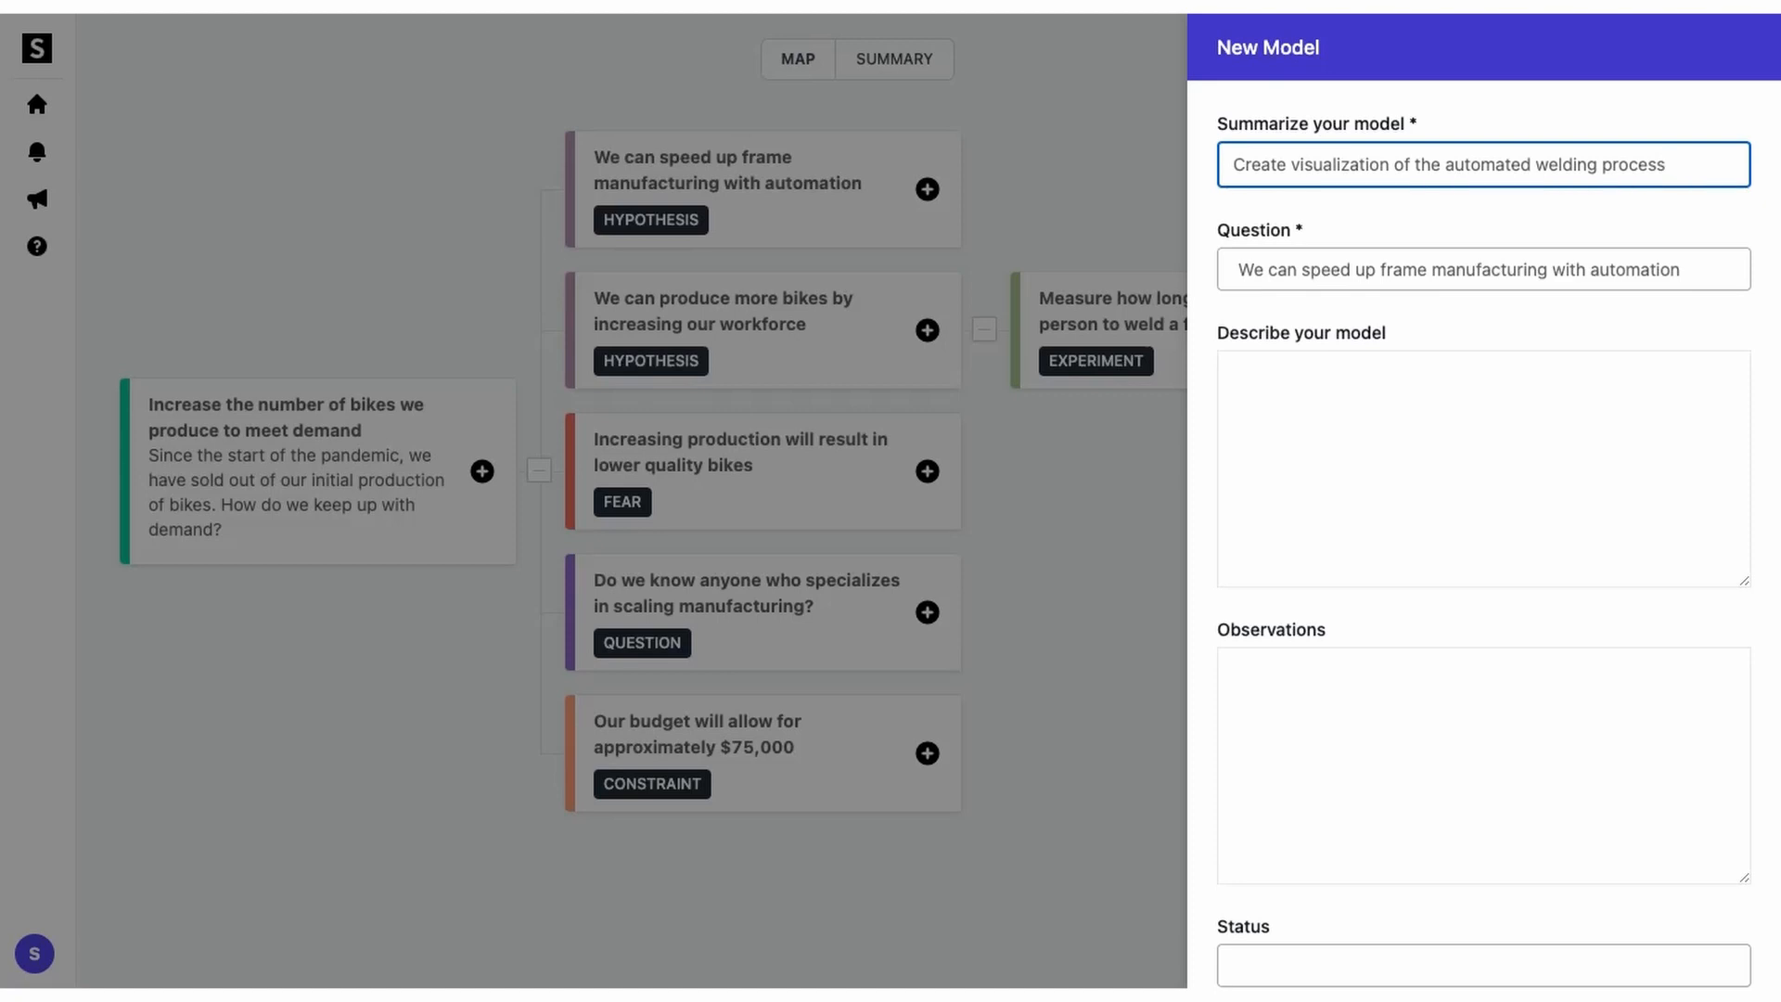
{"action": "scroll", "coordinate": [1527, 768], "scroll_direction": "down", "scroll_amount": 3}
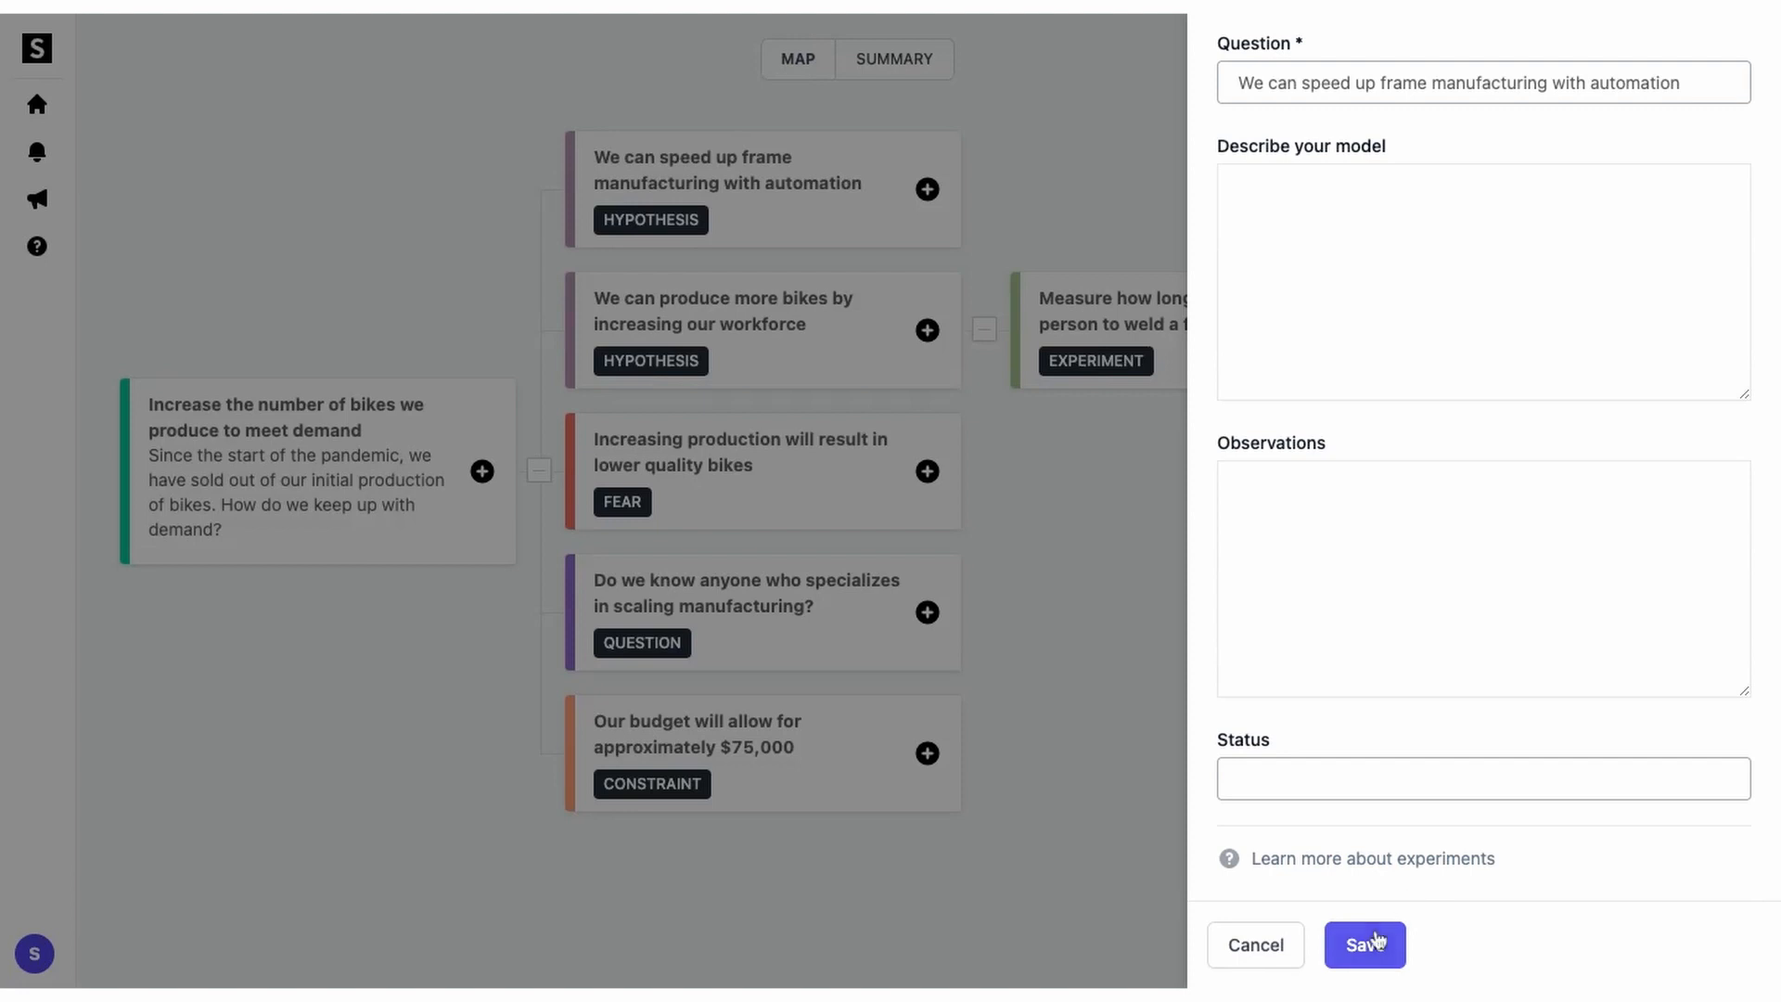
{"action": "left_click", "coordinate": [1369, 945]}
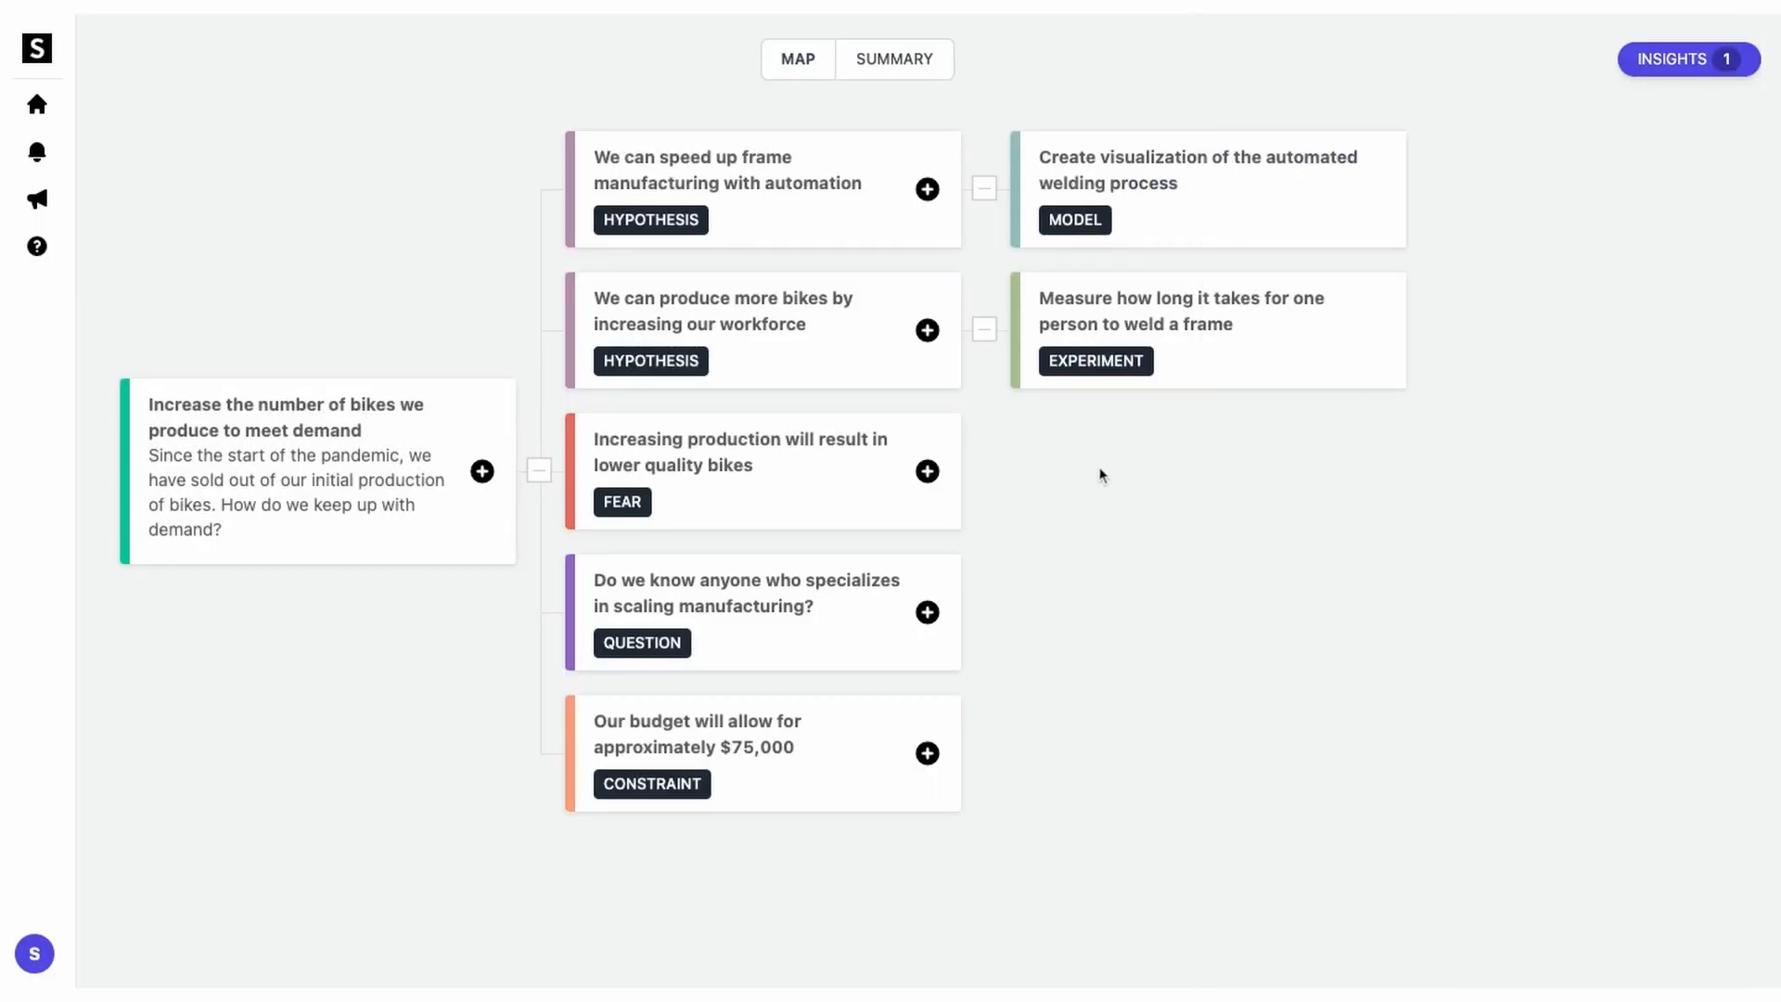
{"action": "left_click", "coordinate": [928, 190]}
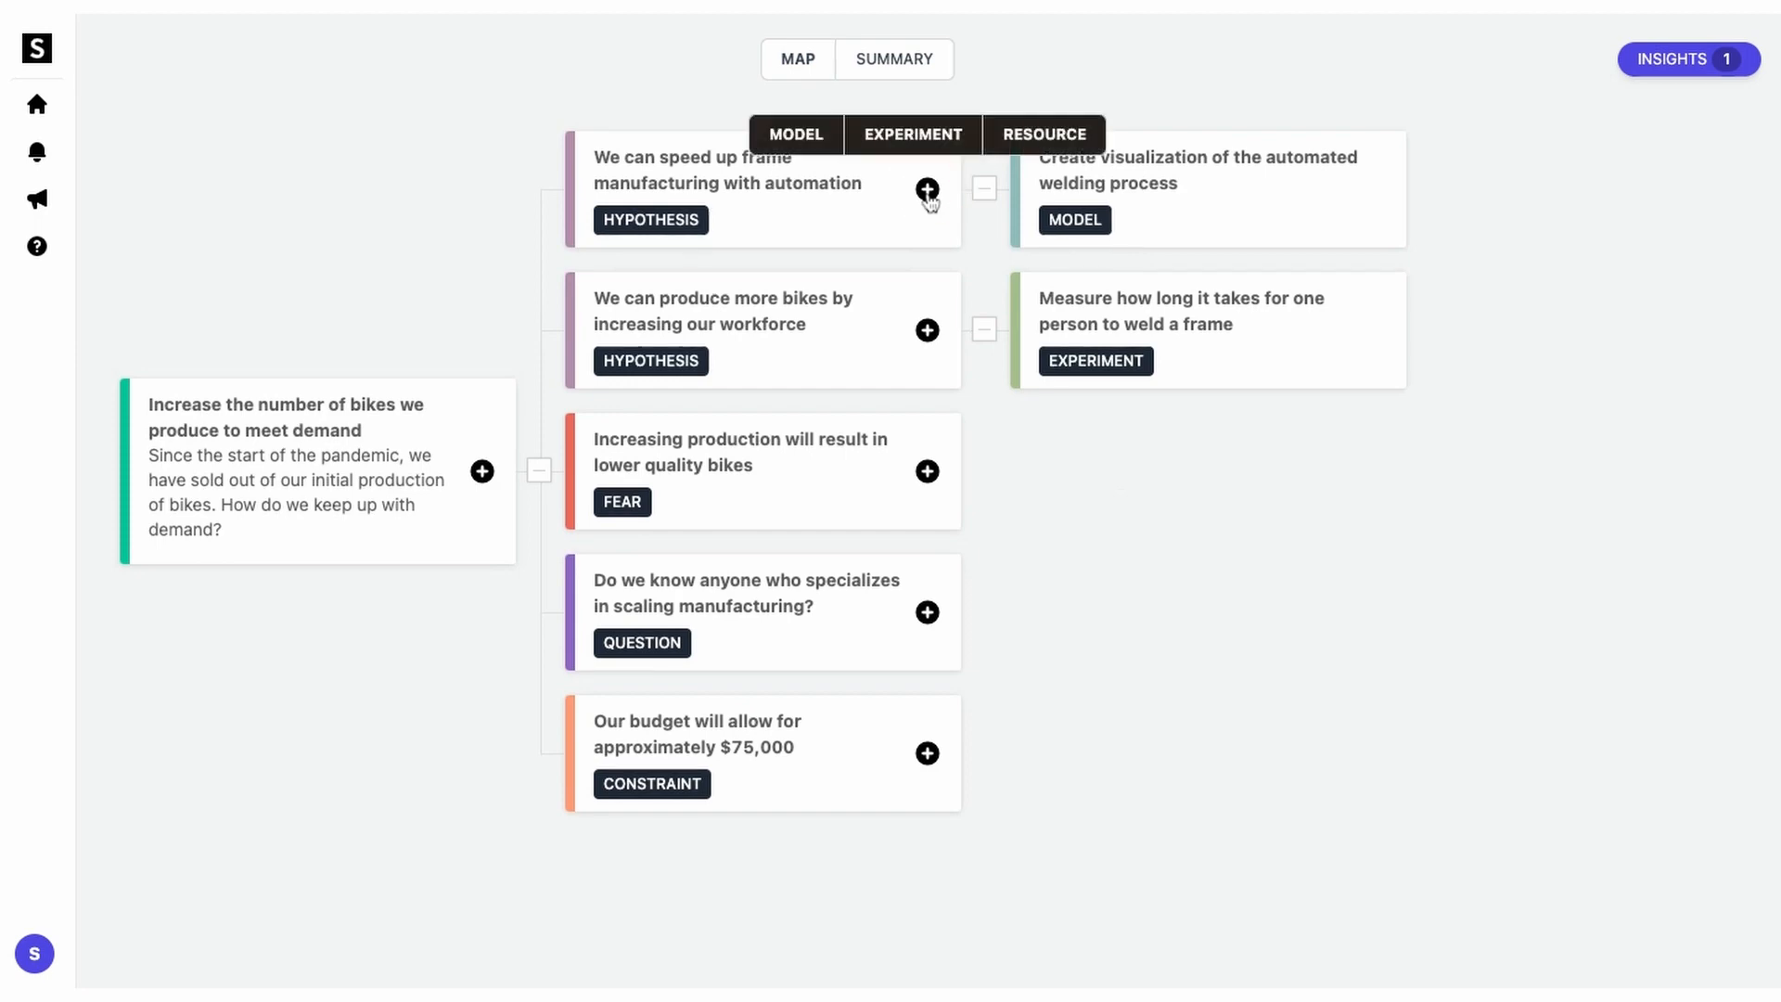
Step: Add the book 'Metal Cutting Mechanics, Machine Tool Vibrations, and CNC Design' as an automation resource
{"action": "left_click", "coordinate": [1028, 129]}
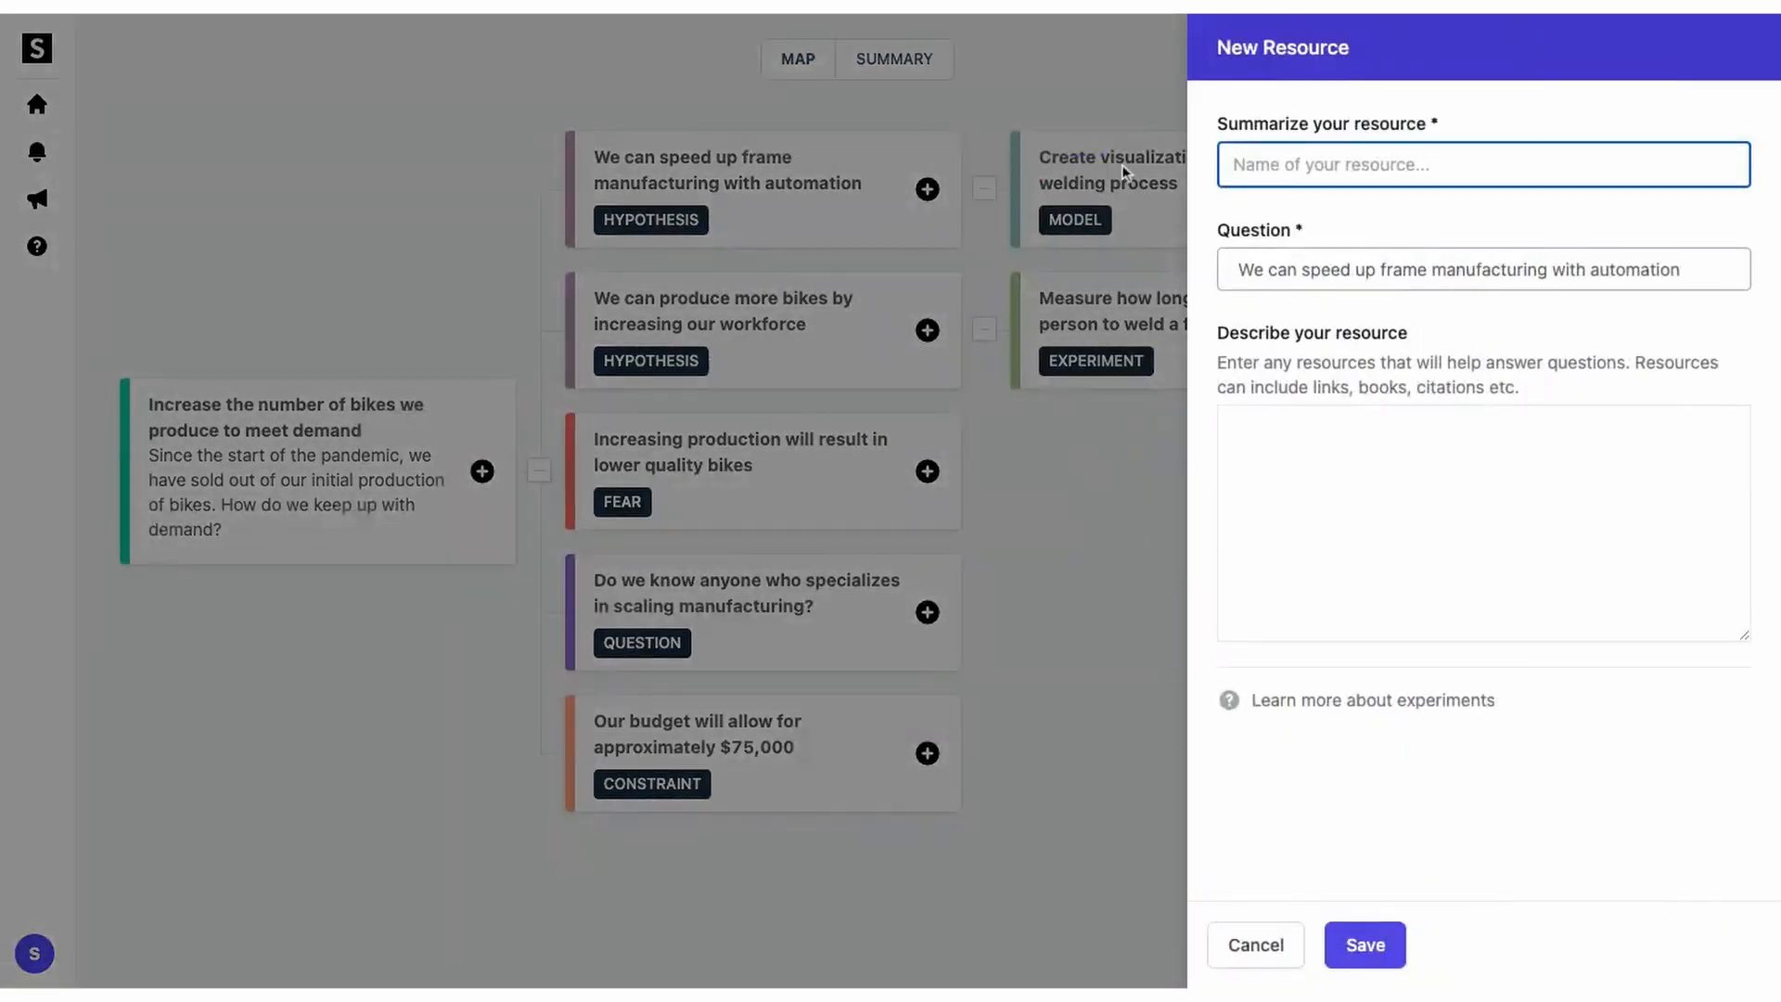
{"action": "type", "text": "Metal Cutting Mechanics, Machine Tool V"}
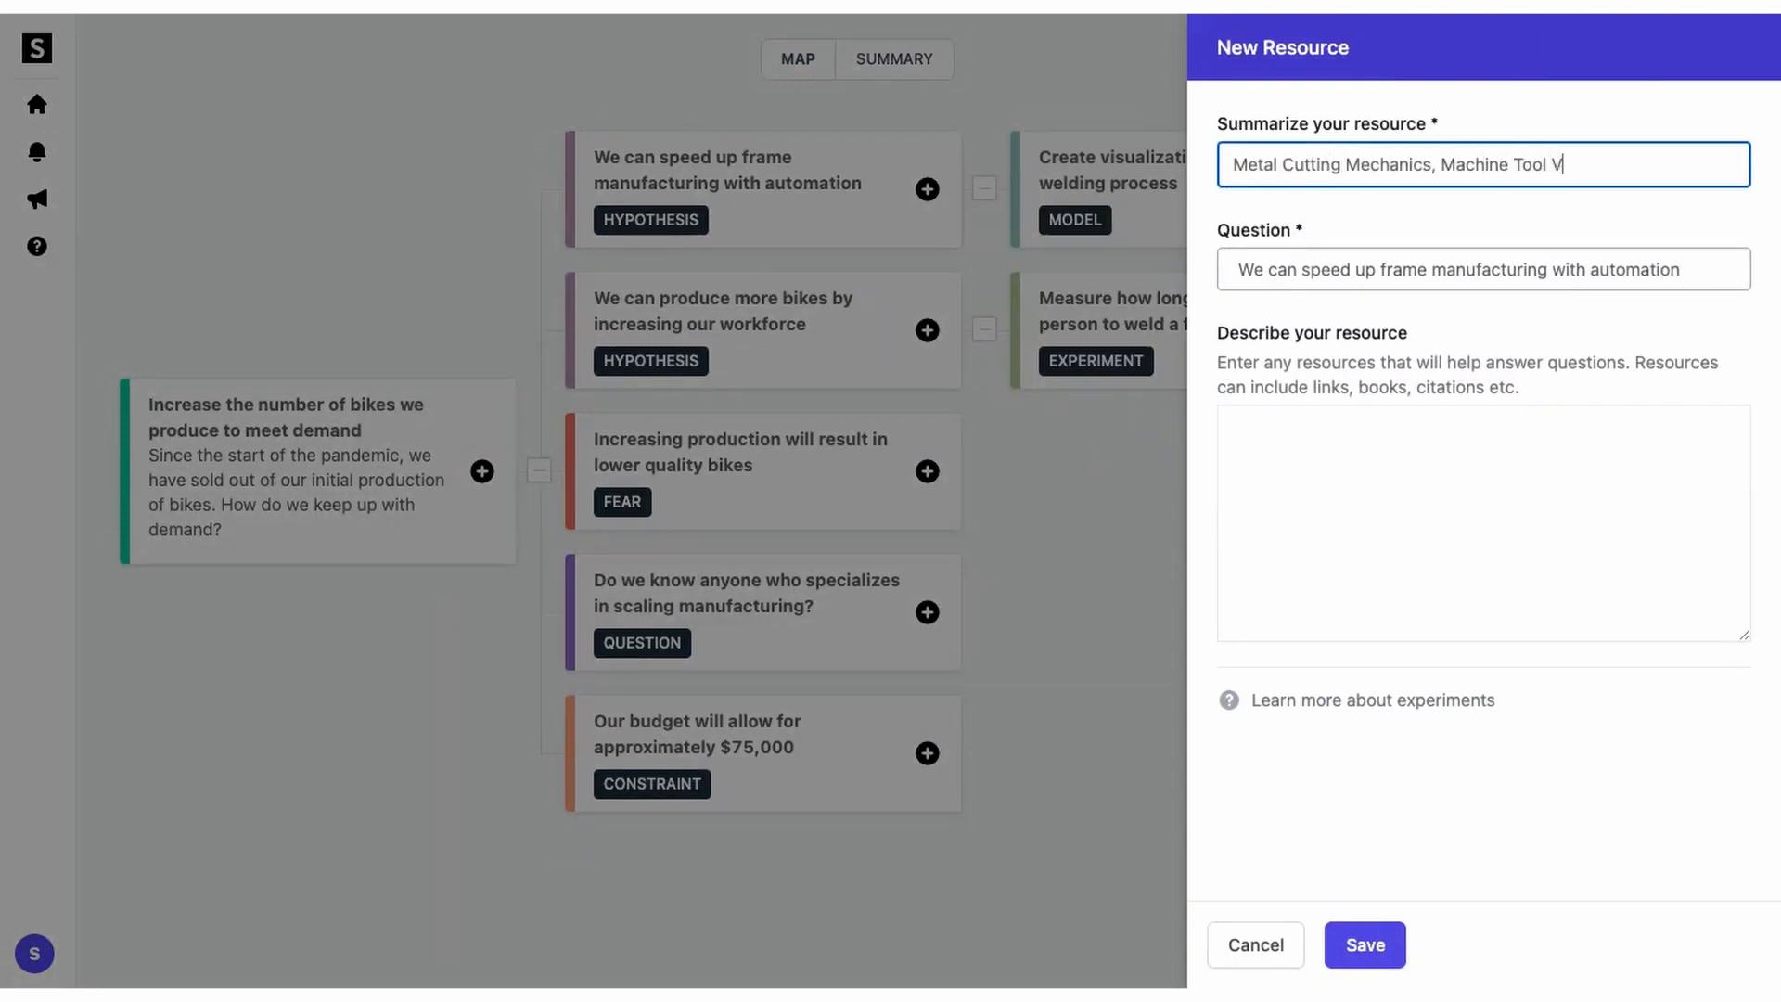
{"action": "type", "text": "ibrations, and CNC Design by Yusuf Altintas"}
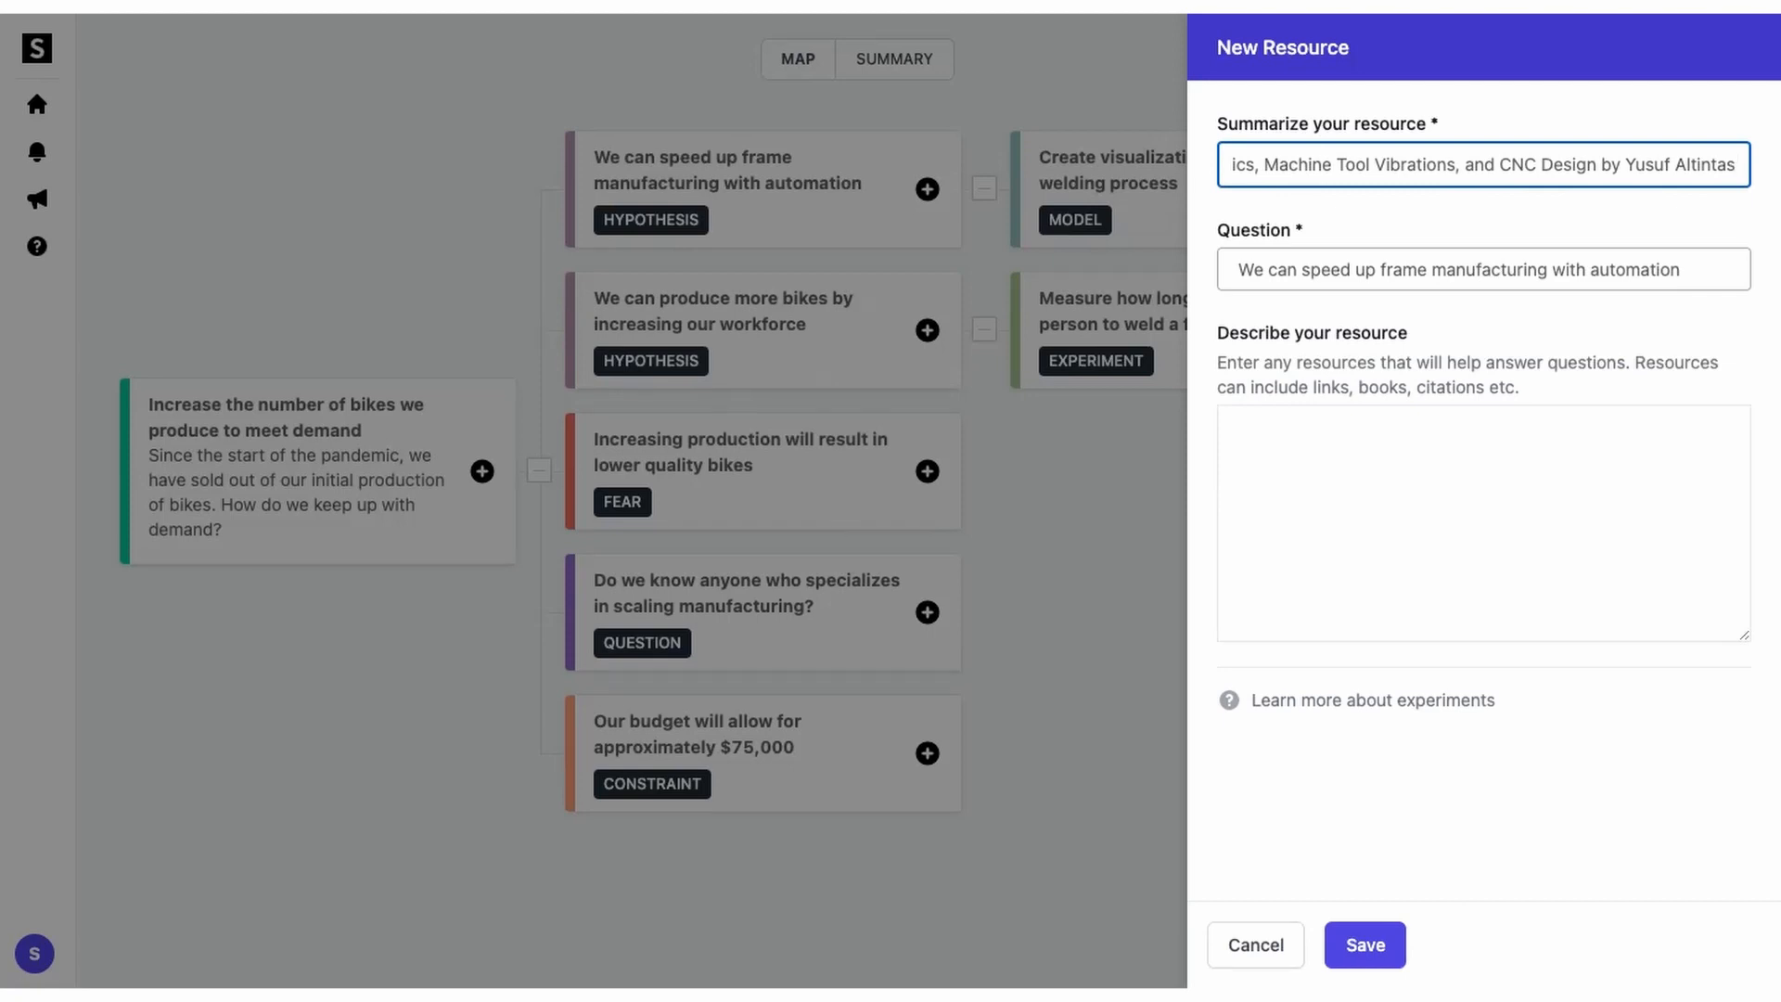
{"action": "left_click", "coordinate": [1365, 945]}
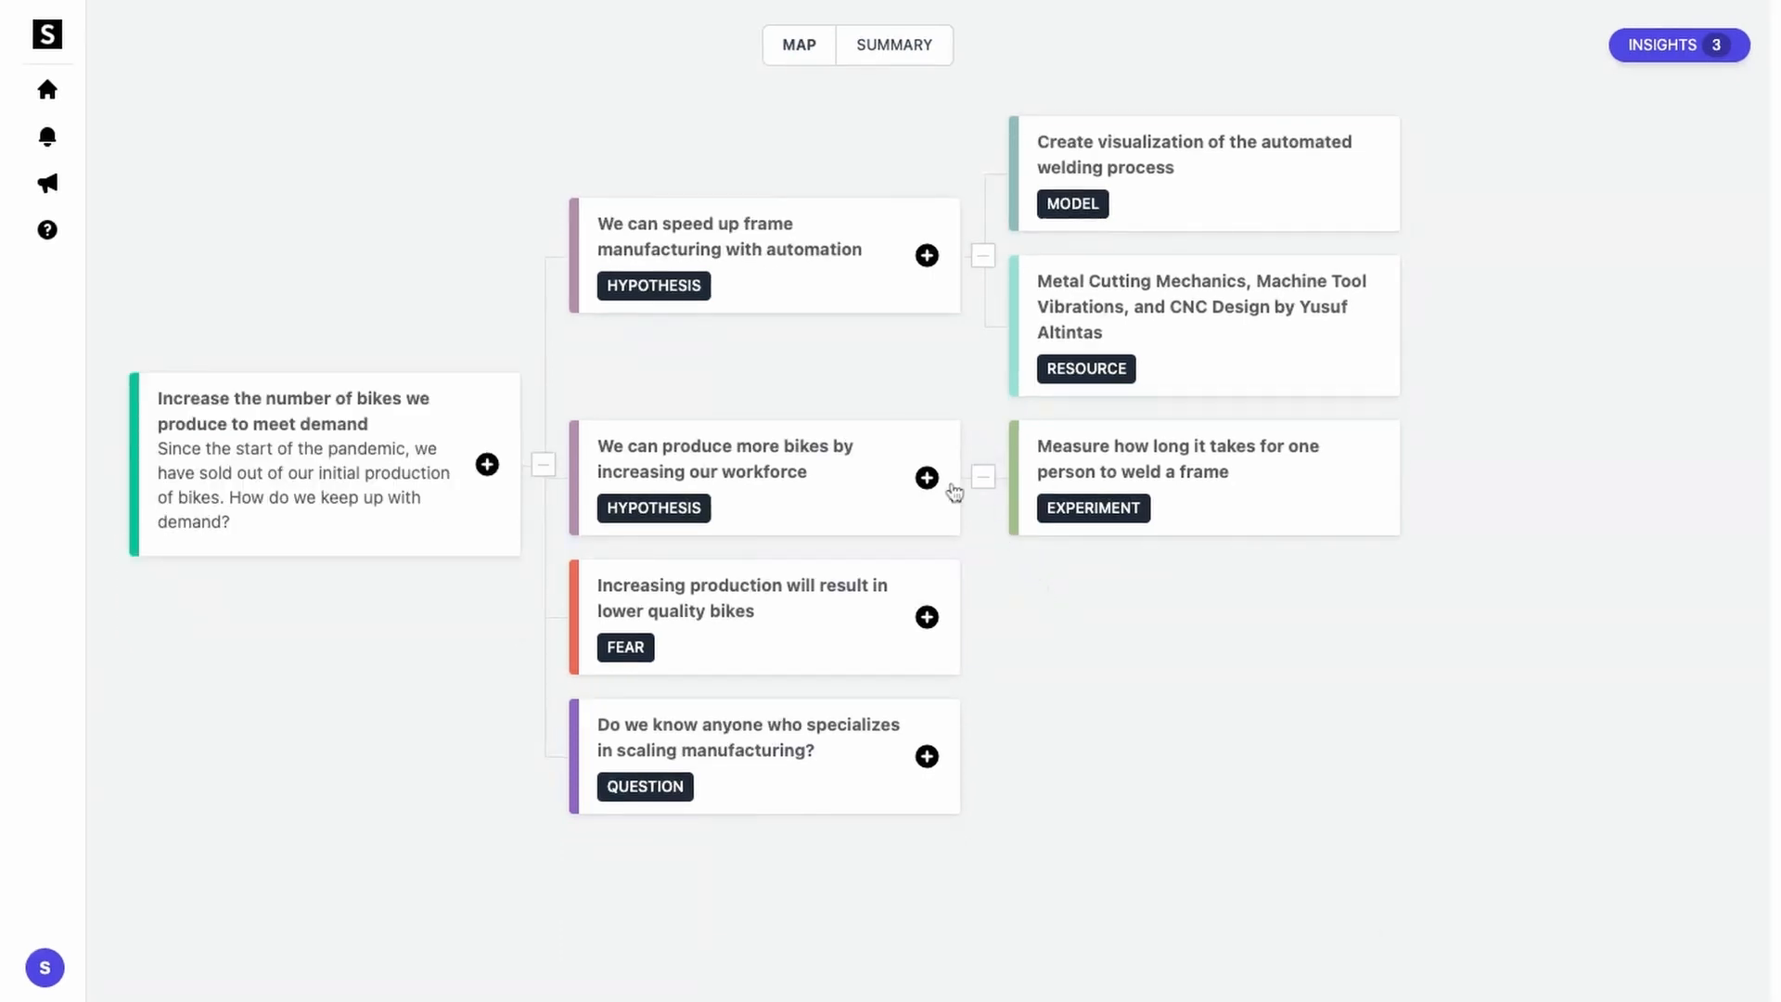
Step: Add a staffing model: 10 more welders give 20% more bikes; training takes two months each
{"action": "left_click", "coordinate": [927, 478]}
{"action": "left_click", "coordinate": [820, 424]}
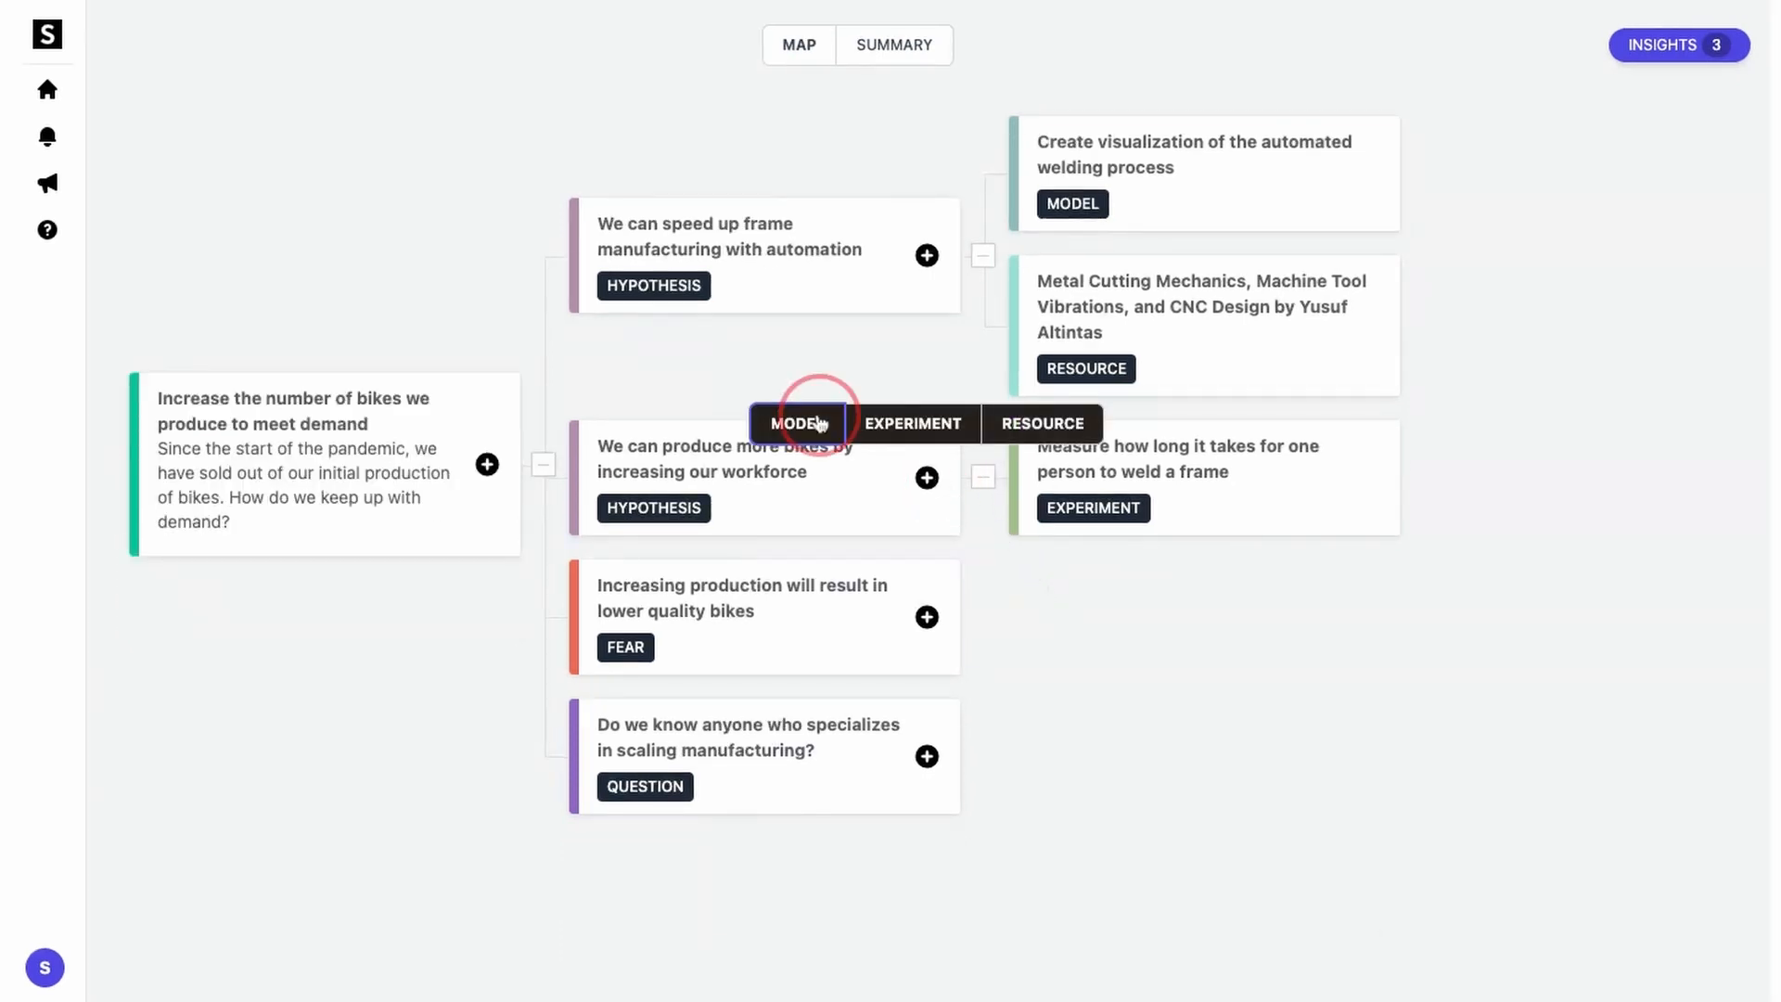
{"action": "type", "text": "Create a model of how many additional employees i"}
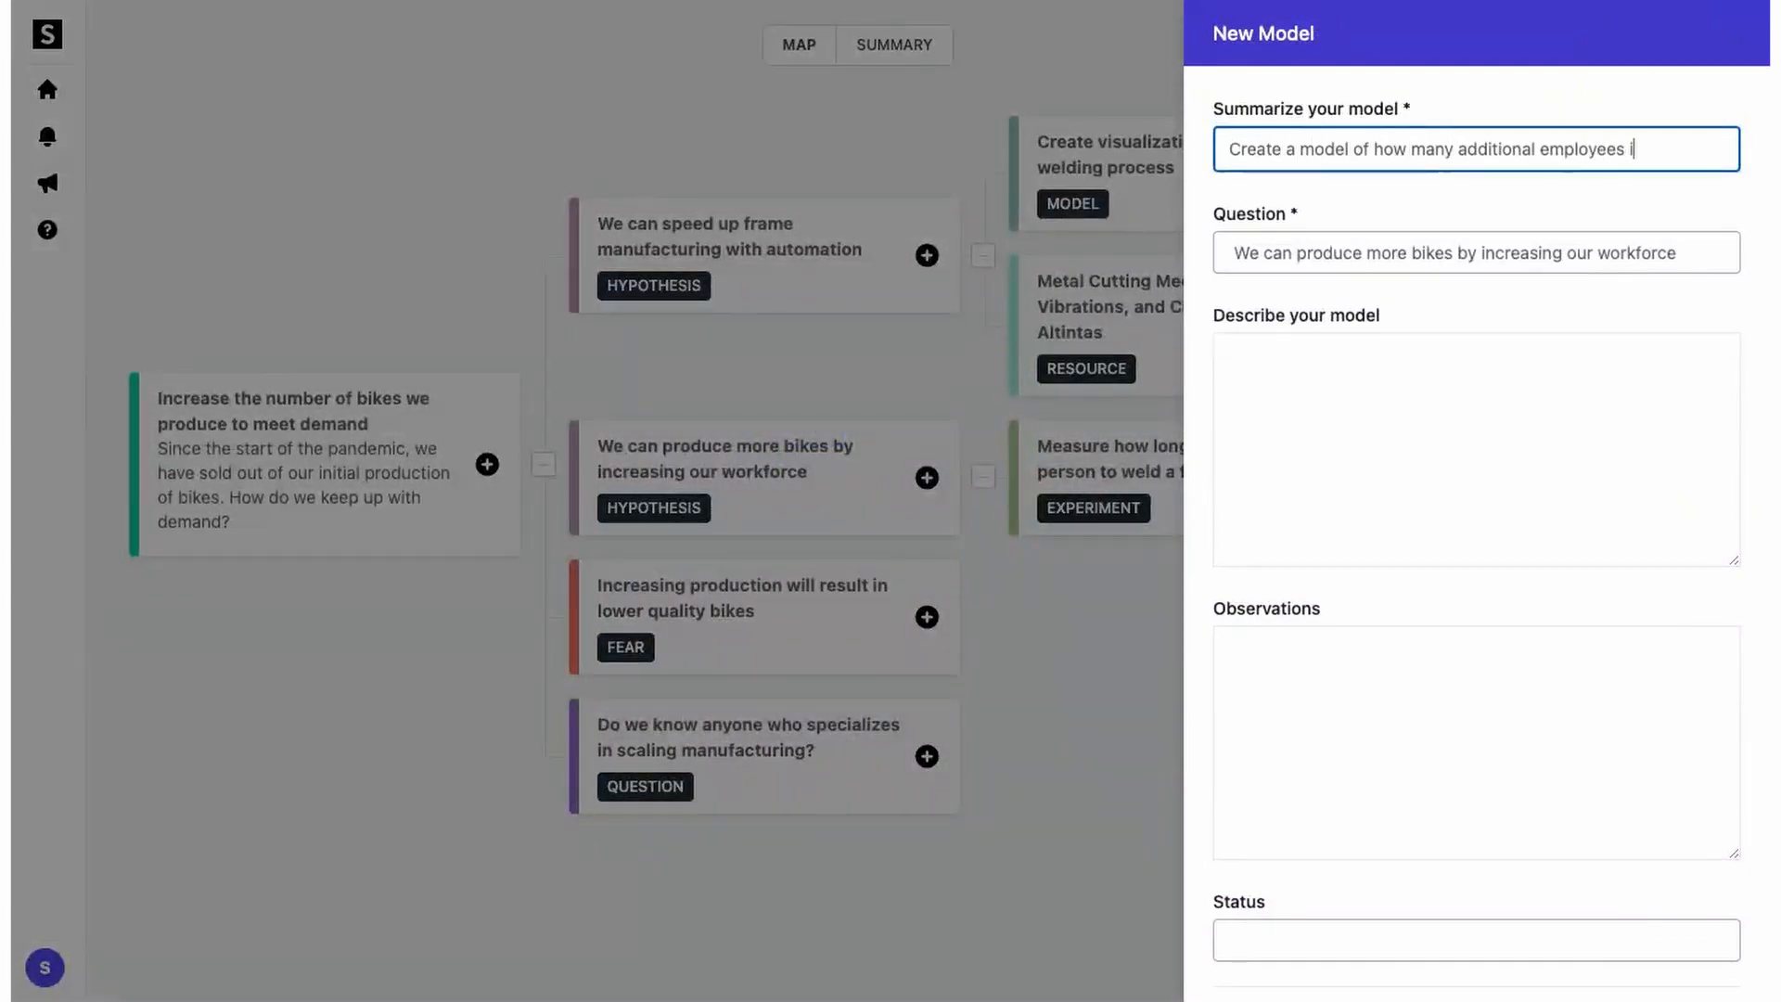
{"action": "type", "text": "t will take to produce 20%, 30%, 40%, 50% more frames"}
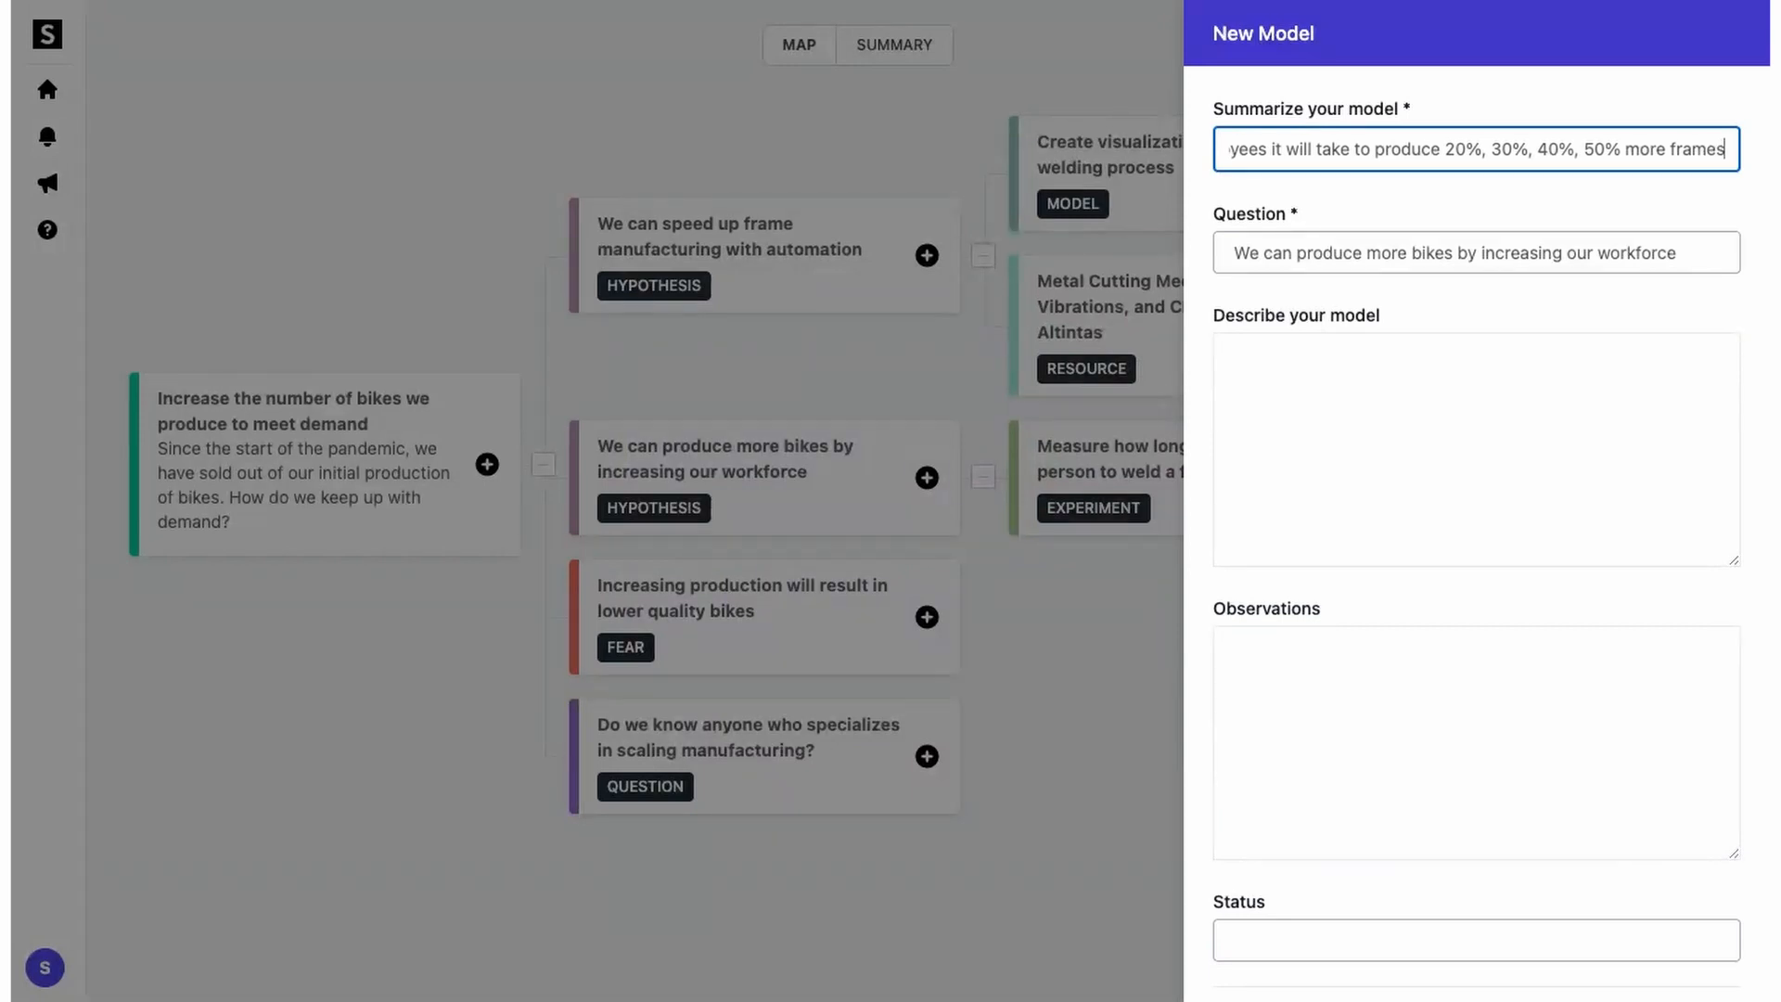
{"action": "key", "text": "Tab"}
{"action": "key", "text": "Tab"}
{"action": "key", "text": "Tab"}
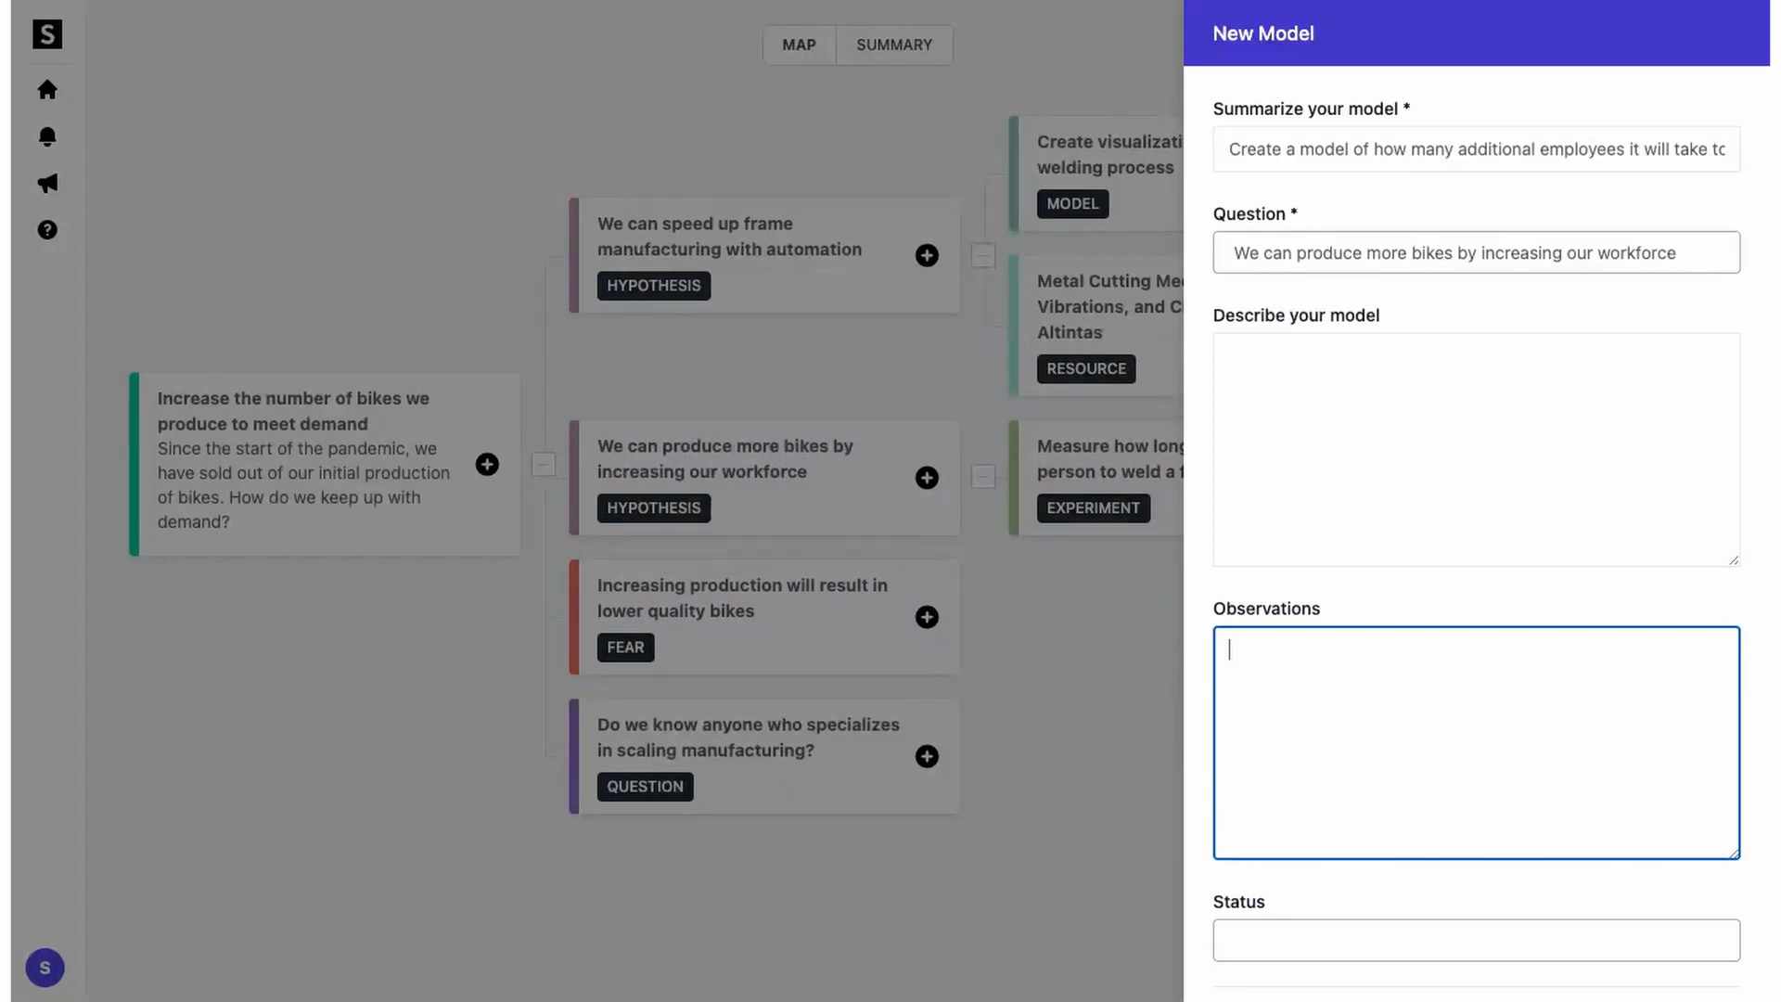
{"action": "type", "text": "Adding 10 more em"}
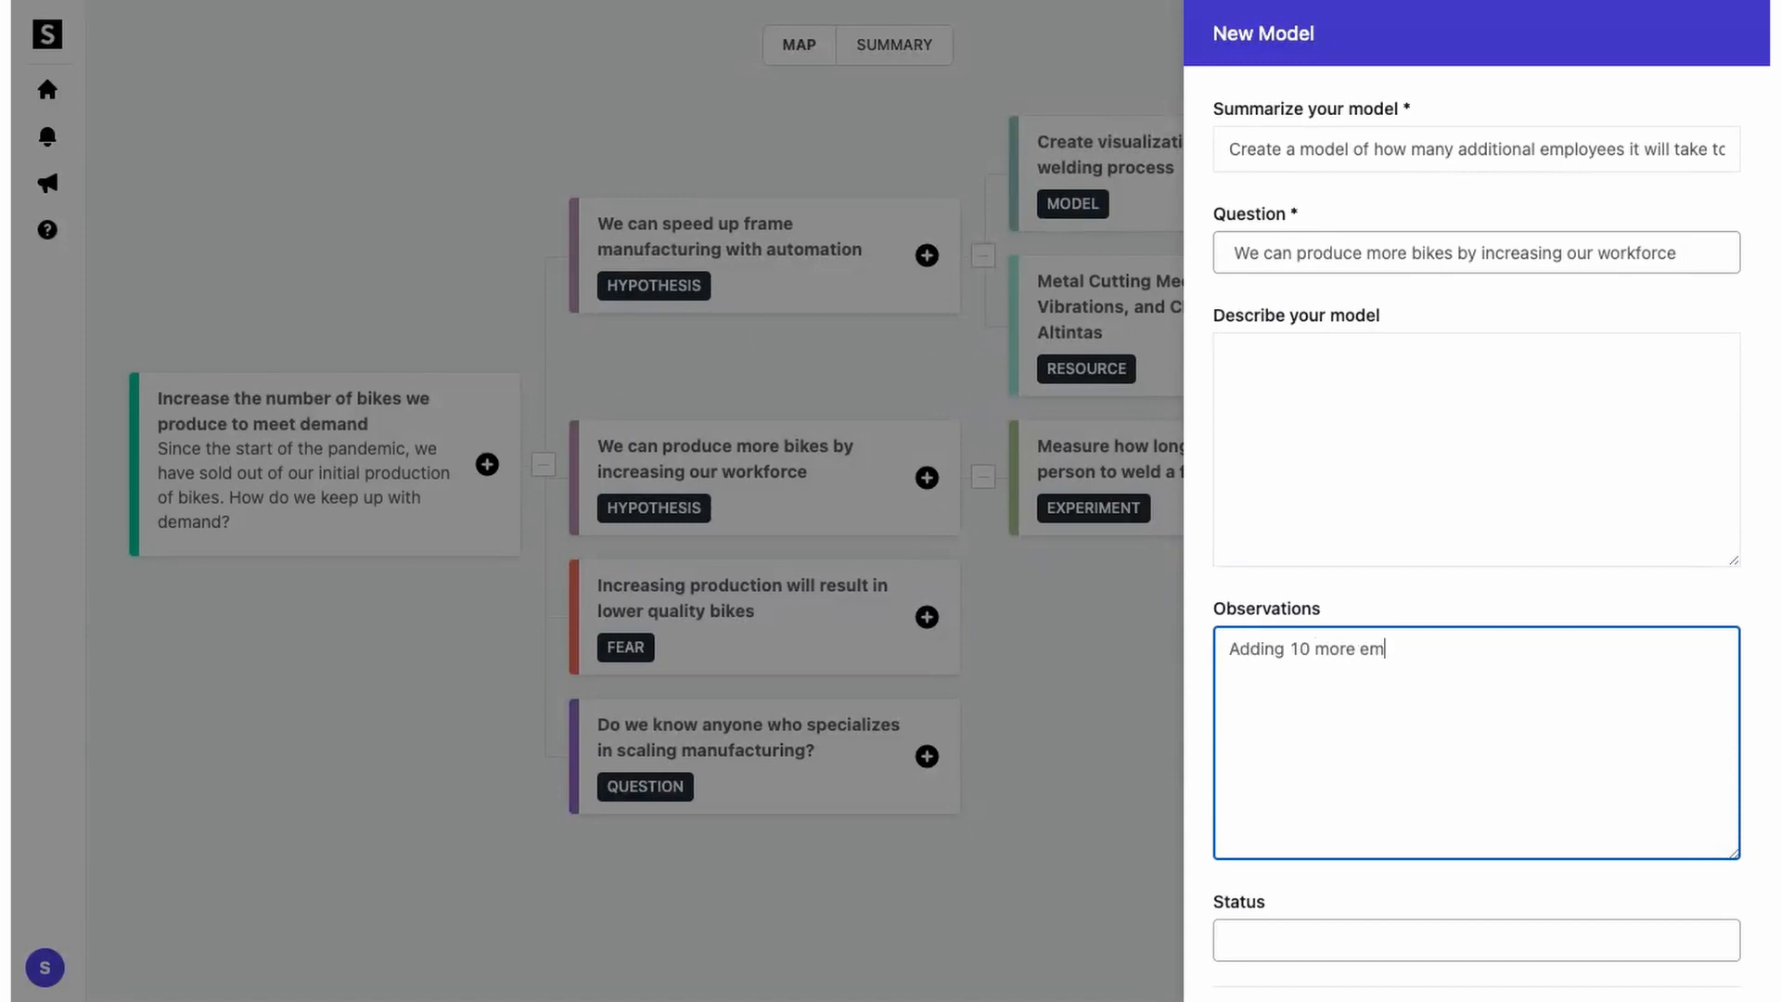
{"action": "type", "text": "ployees on welding will produce 20% more bikes."}
{"action": "key", "text": "Return"}
{"action": "key", "text": "Return"}
{"action": "type", "text": "Training "}
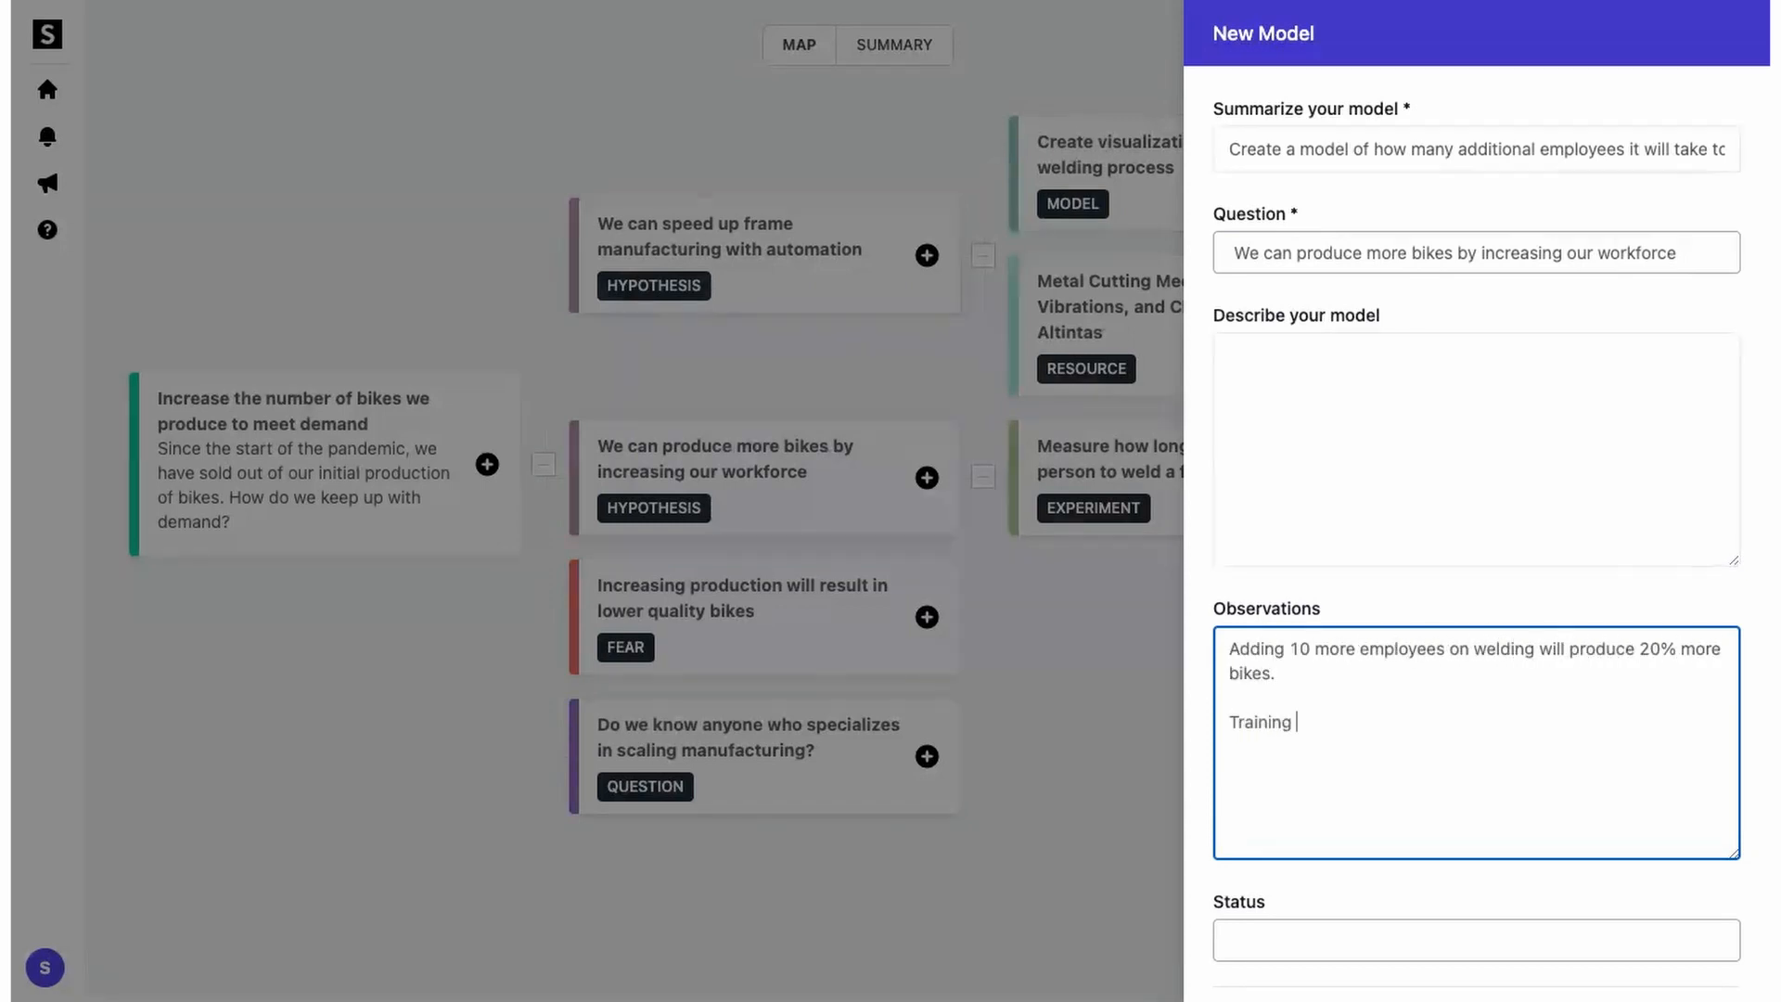
{"action": "type", "text": "will take up two months for each new employee."}
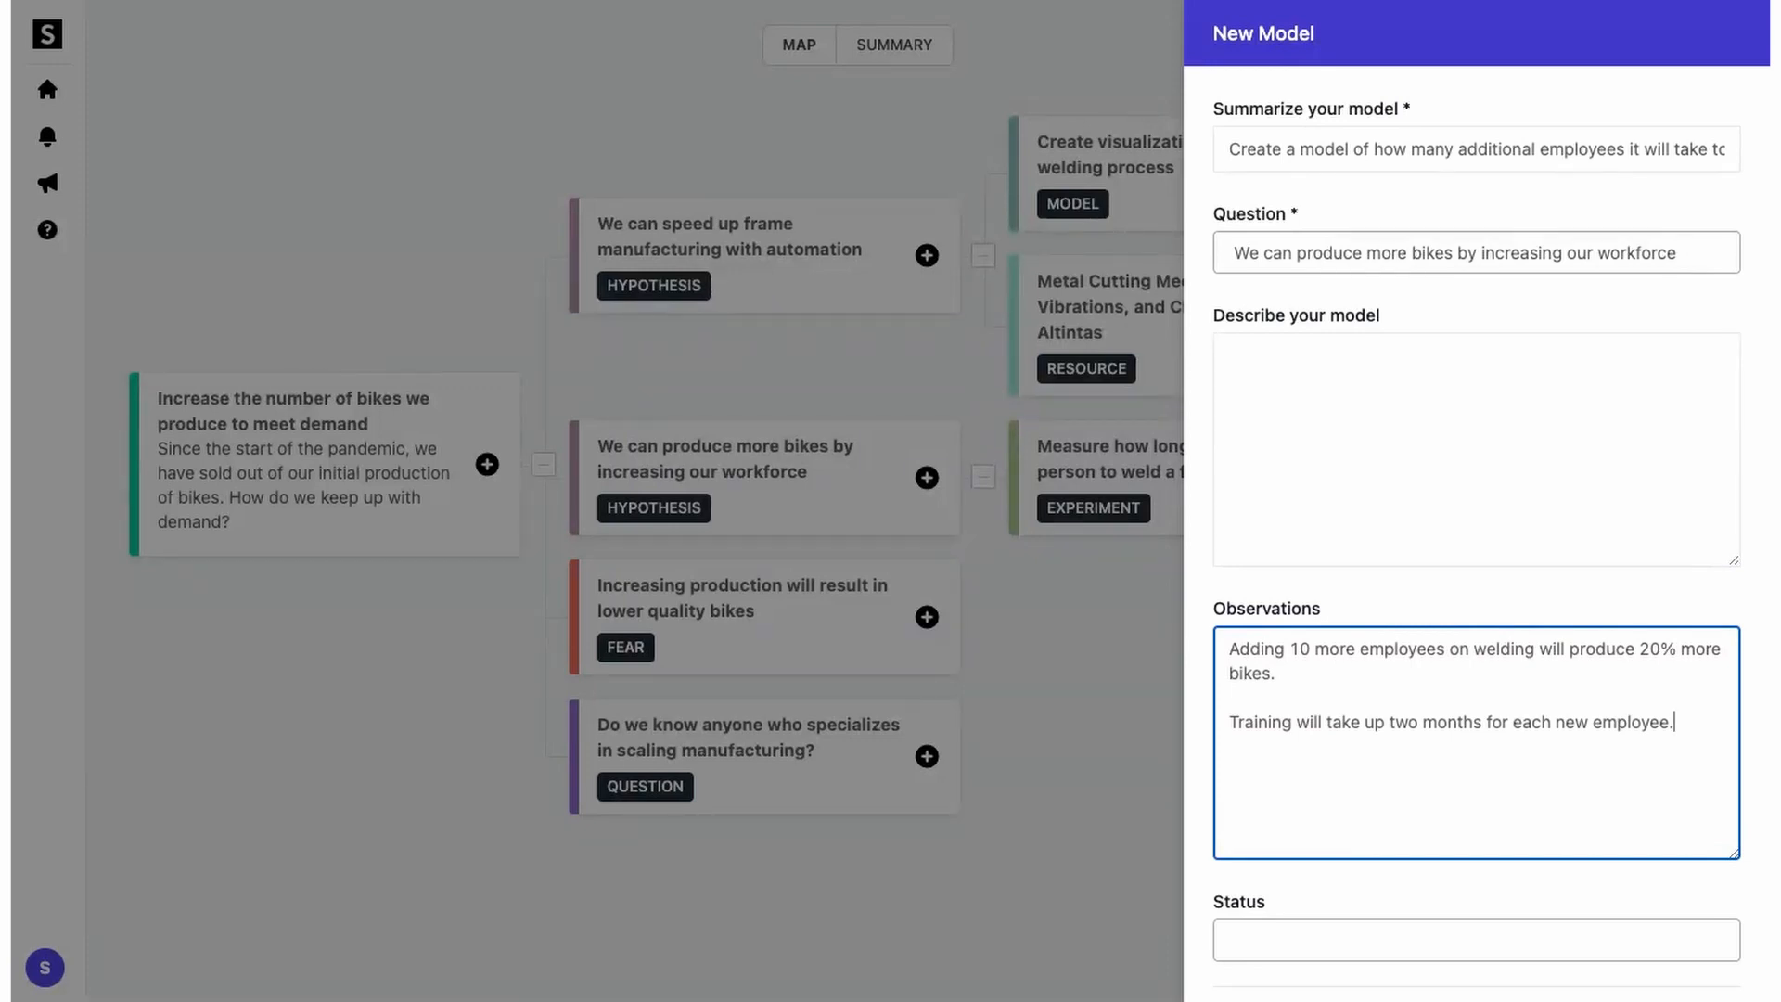
{"action": "scroll", "coordinate": [1264, 700], "scroll_direction": "down", "scroll_amount": 3}
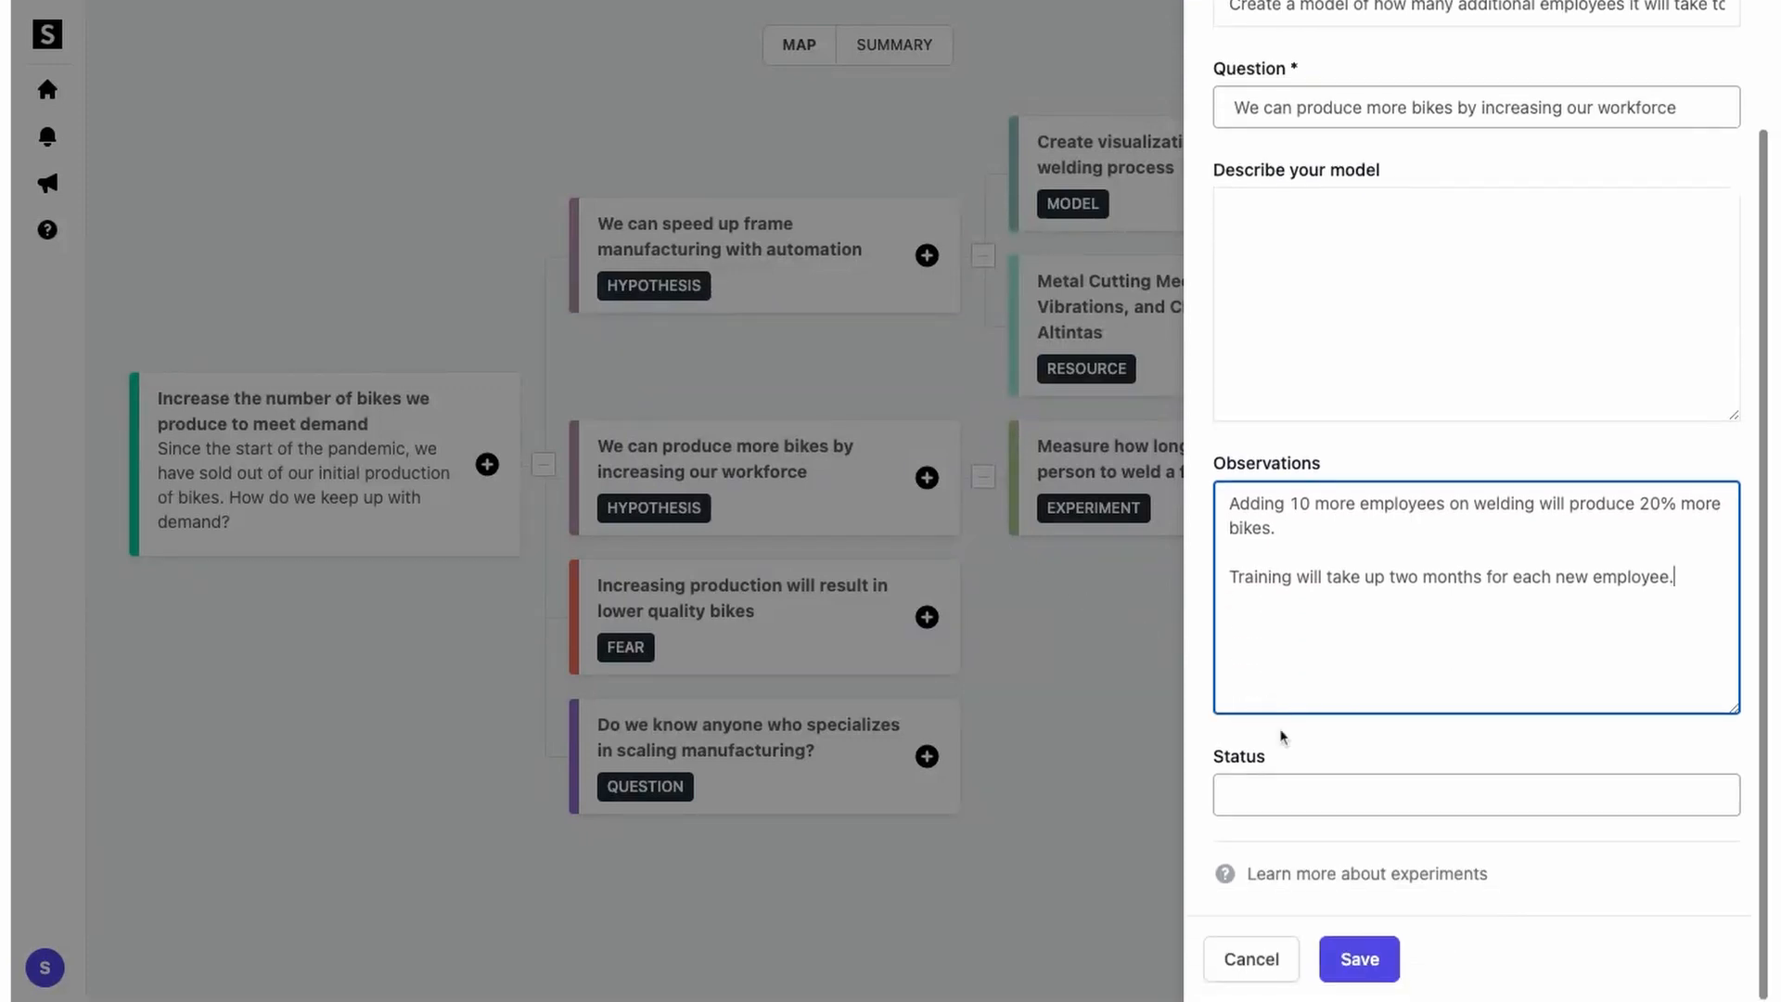
{"action": "left_click", "coordinate": [1323, 957]}
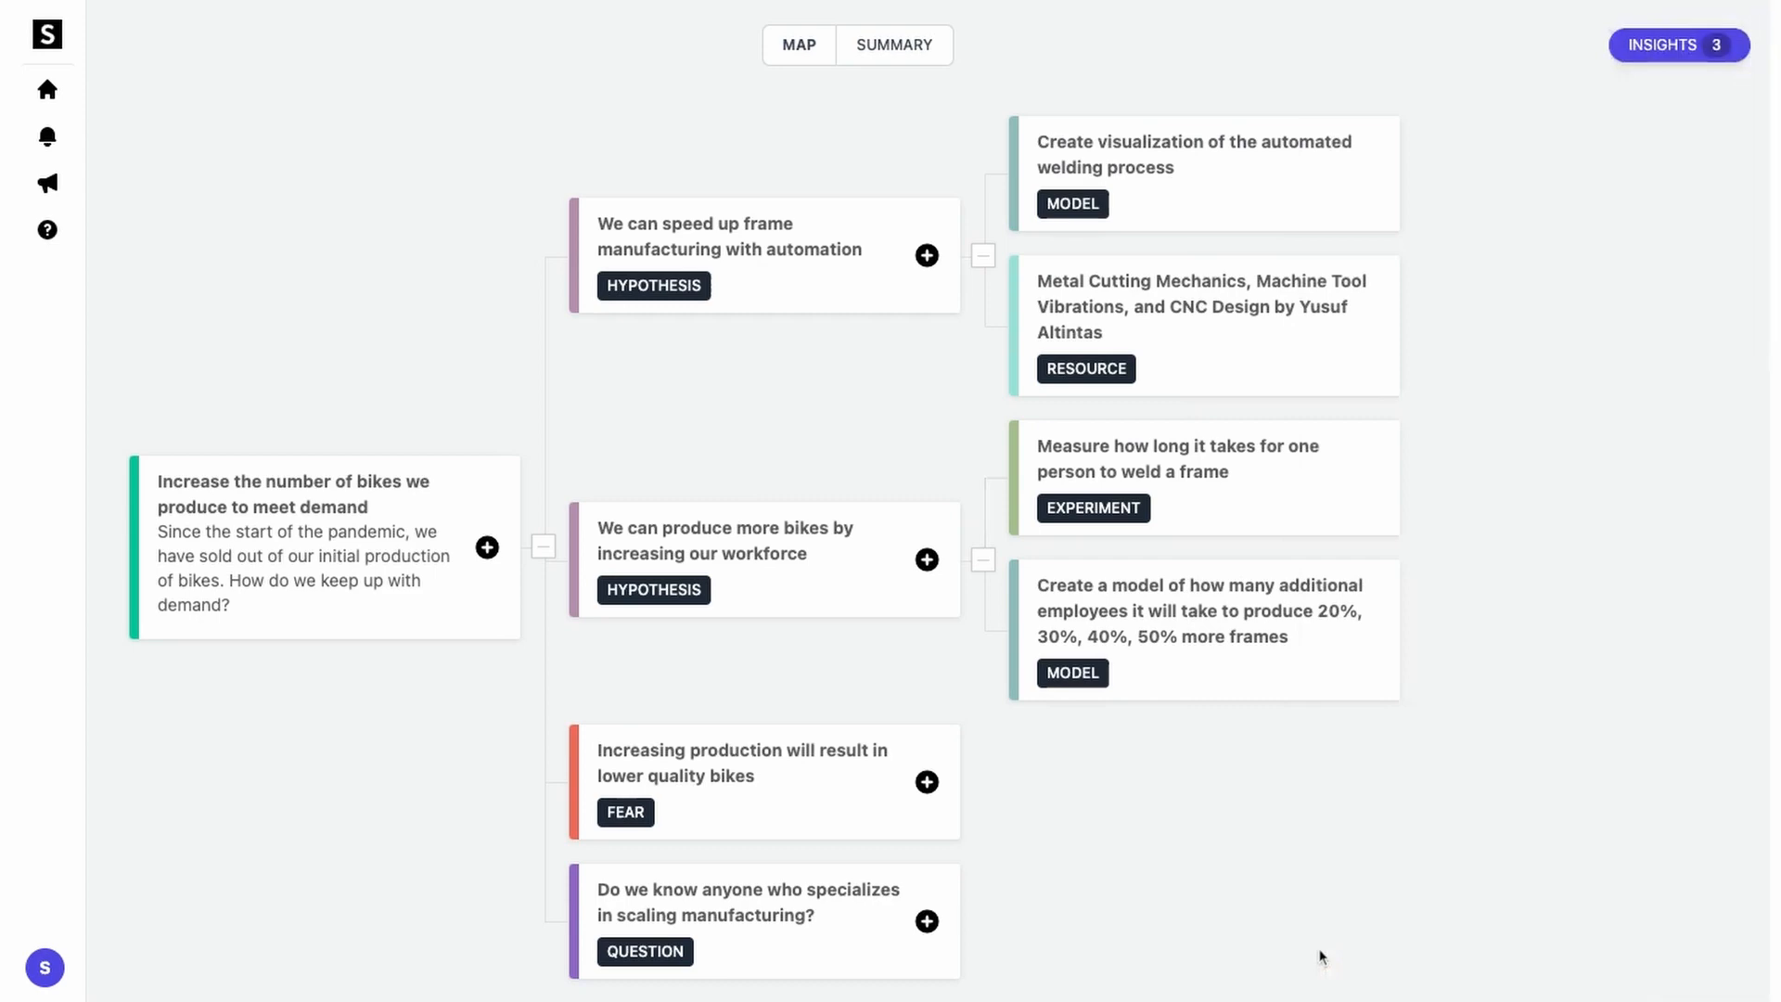
Step: Flag the automation hypothesis as critical path
{"action": "left_click", "coordinate": [841, 276]}
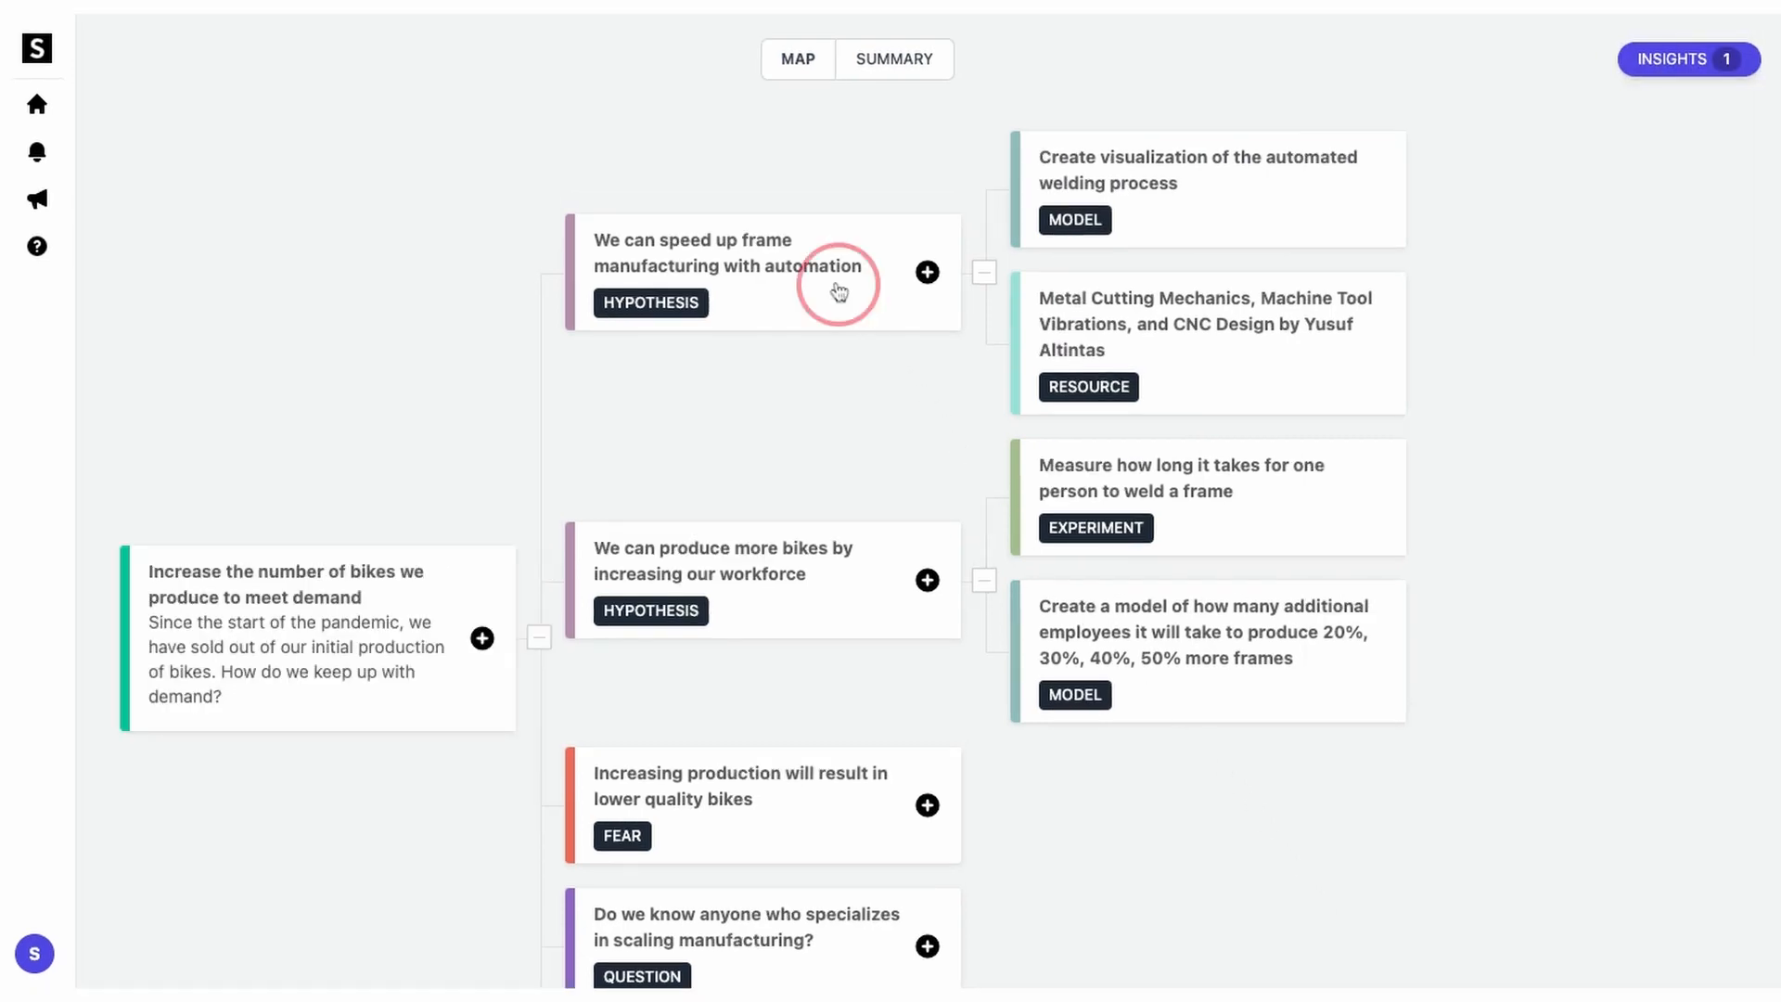
{"action": "left_click", "coordinate": [1222, 709]}
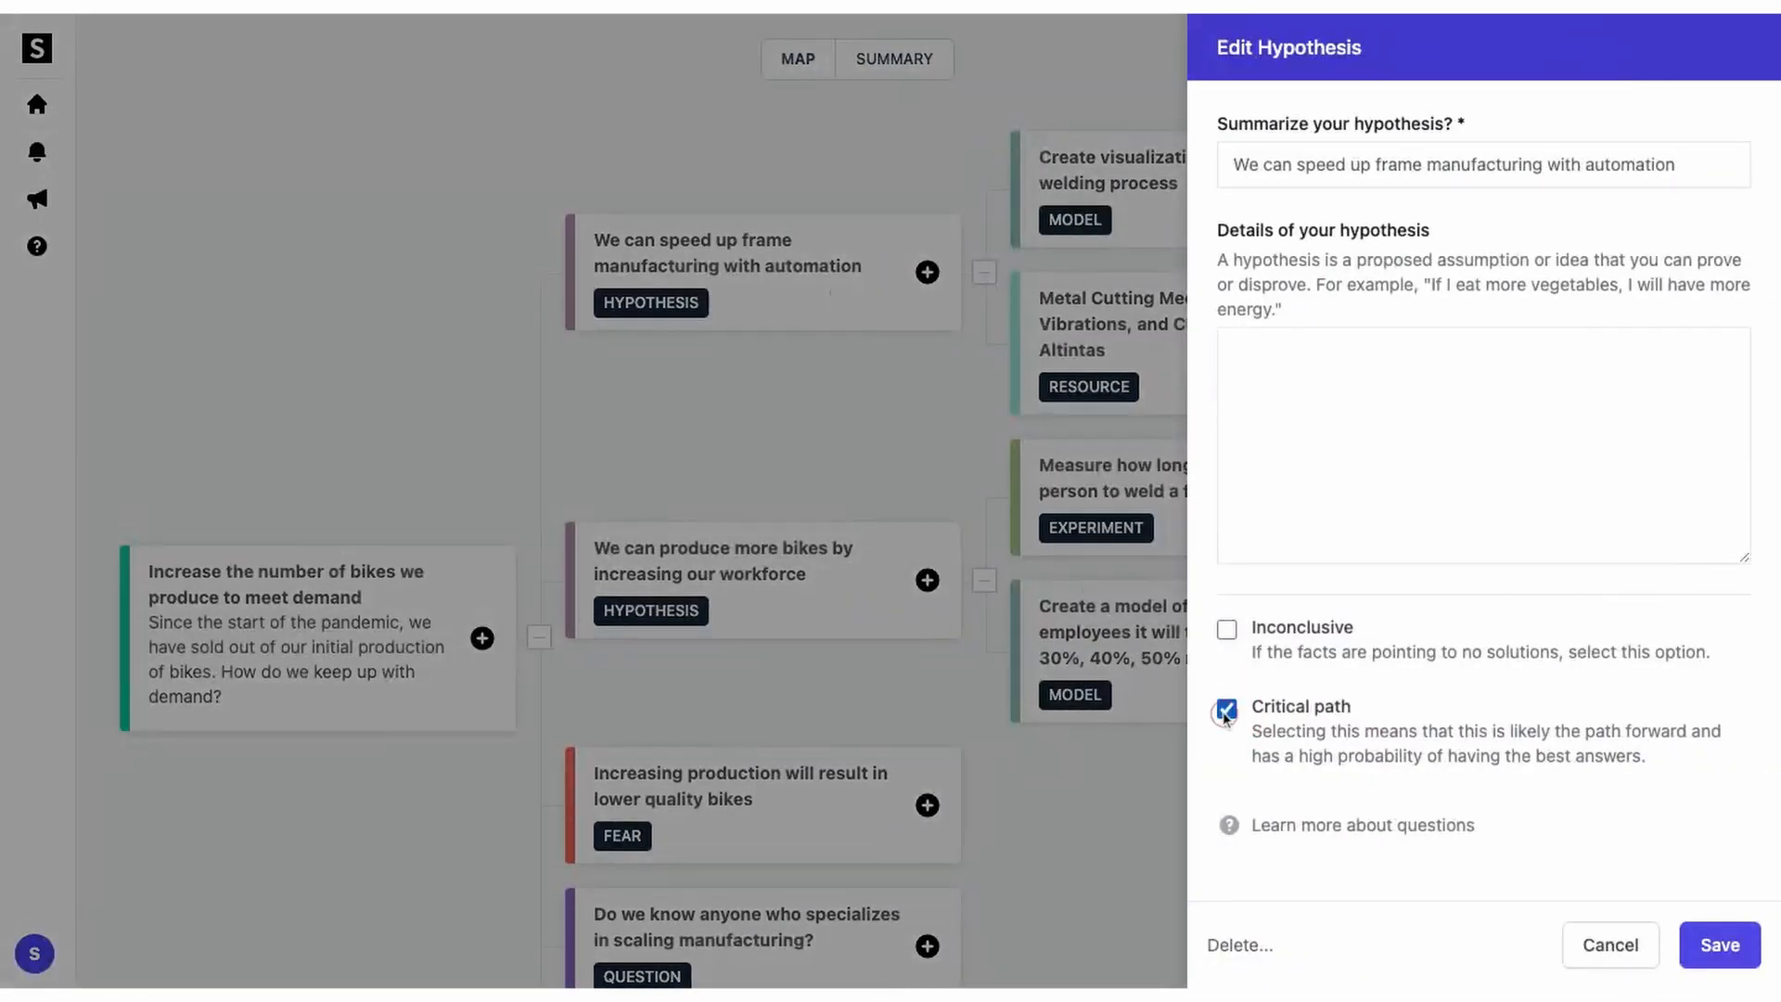
{"action": "left_click", "coordinate": [1710, 933]}
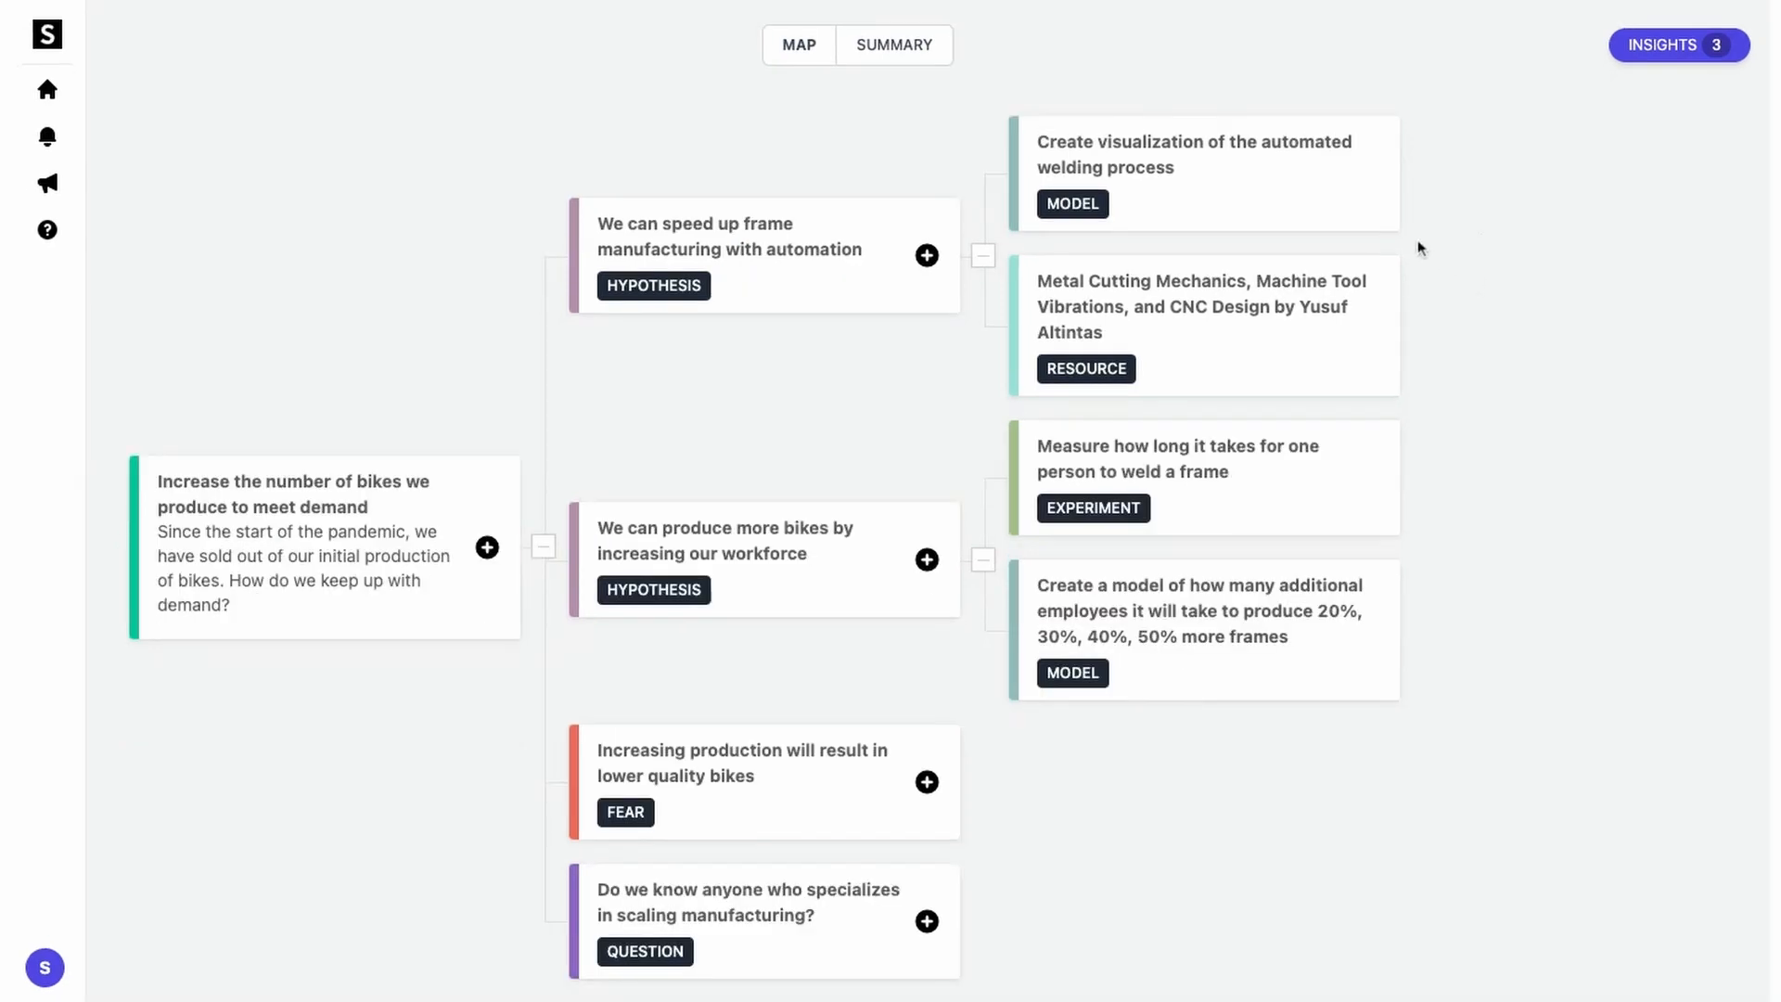
Step: Set the welding visualization model's status to Success
{"action": "left_click", "coordinate": [1346, 199]}
{"action": "scroll", "coordinate": [1345, 199], "scroll_direction": "down", "scroll_amount": 3}
{"action": "left_click", "coordinate": [1336, 668]}
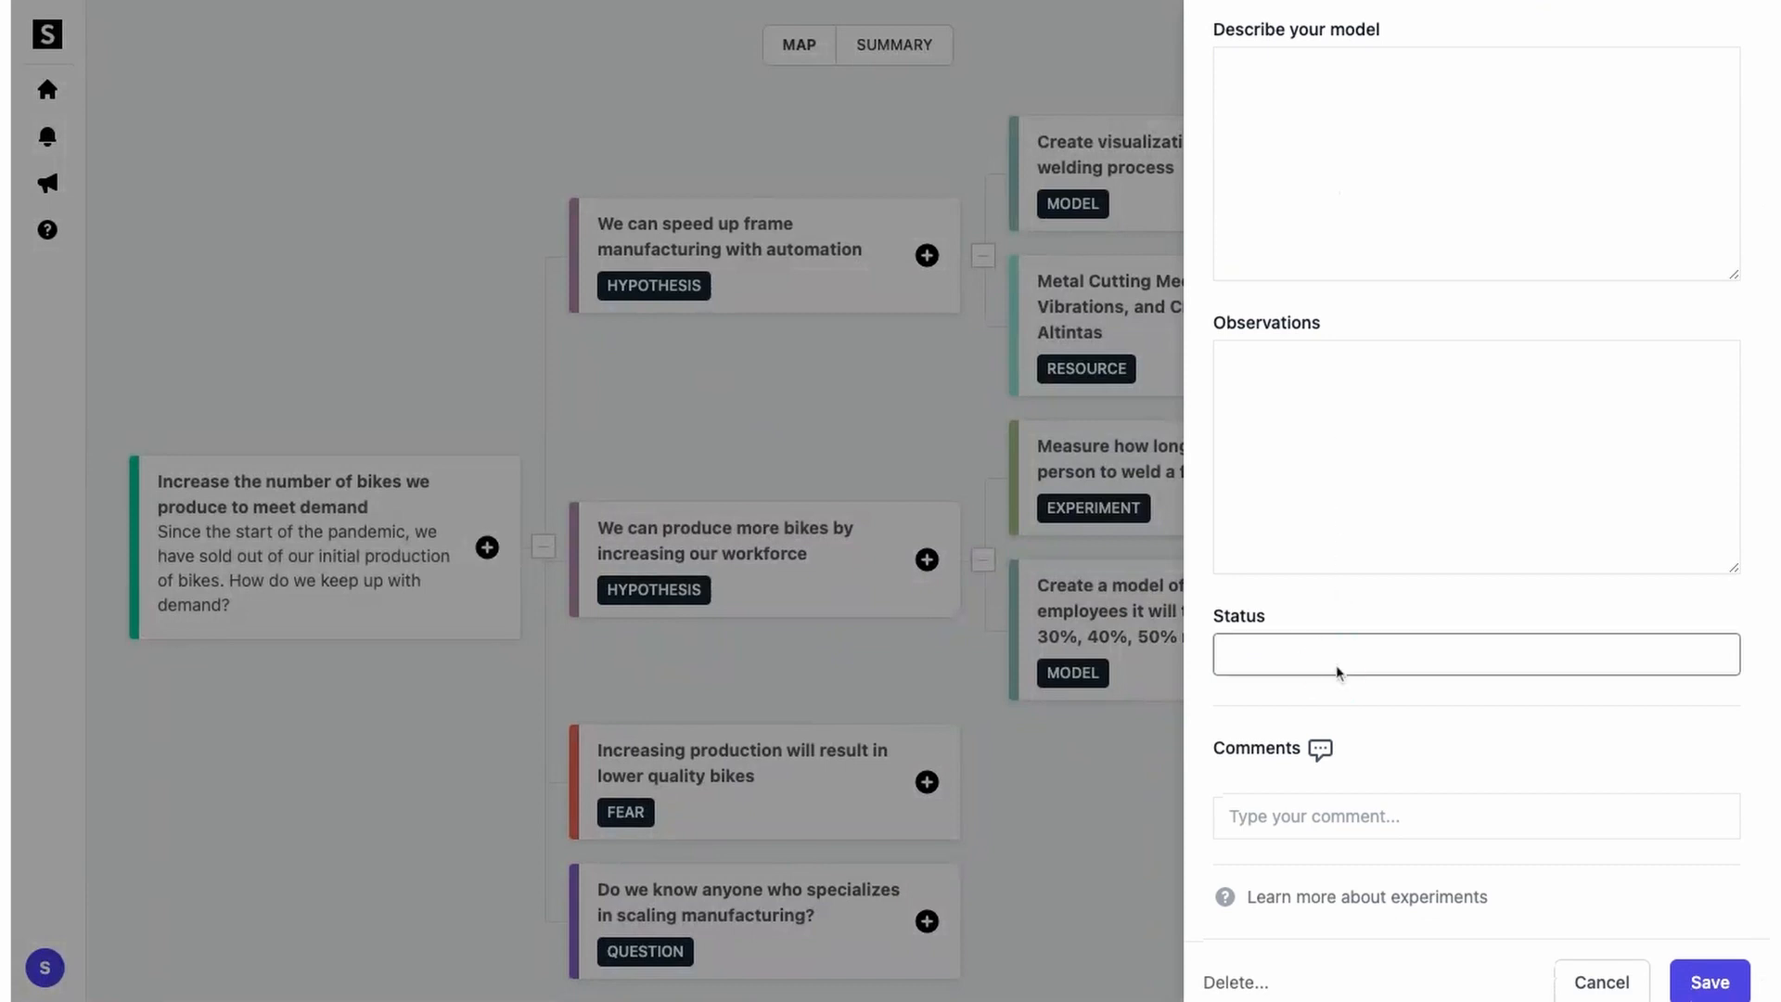
{"action": "left_click", "coordinate": [1332, 696]}
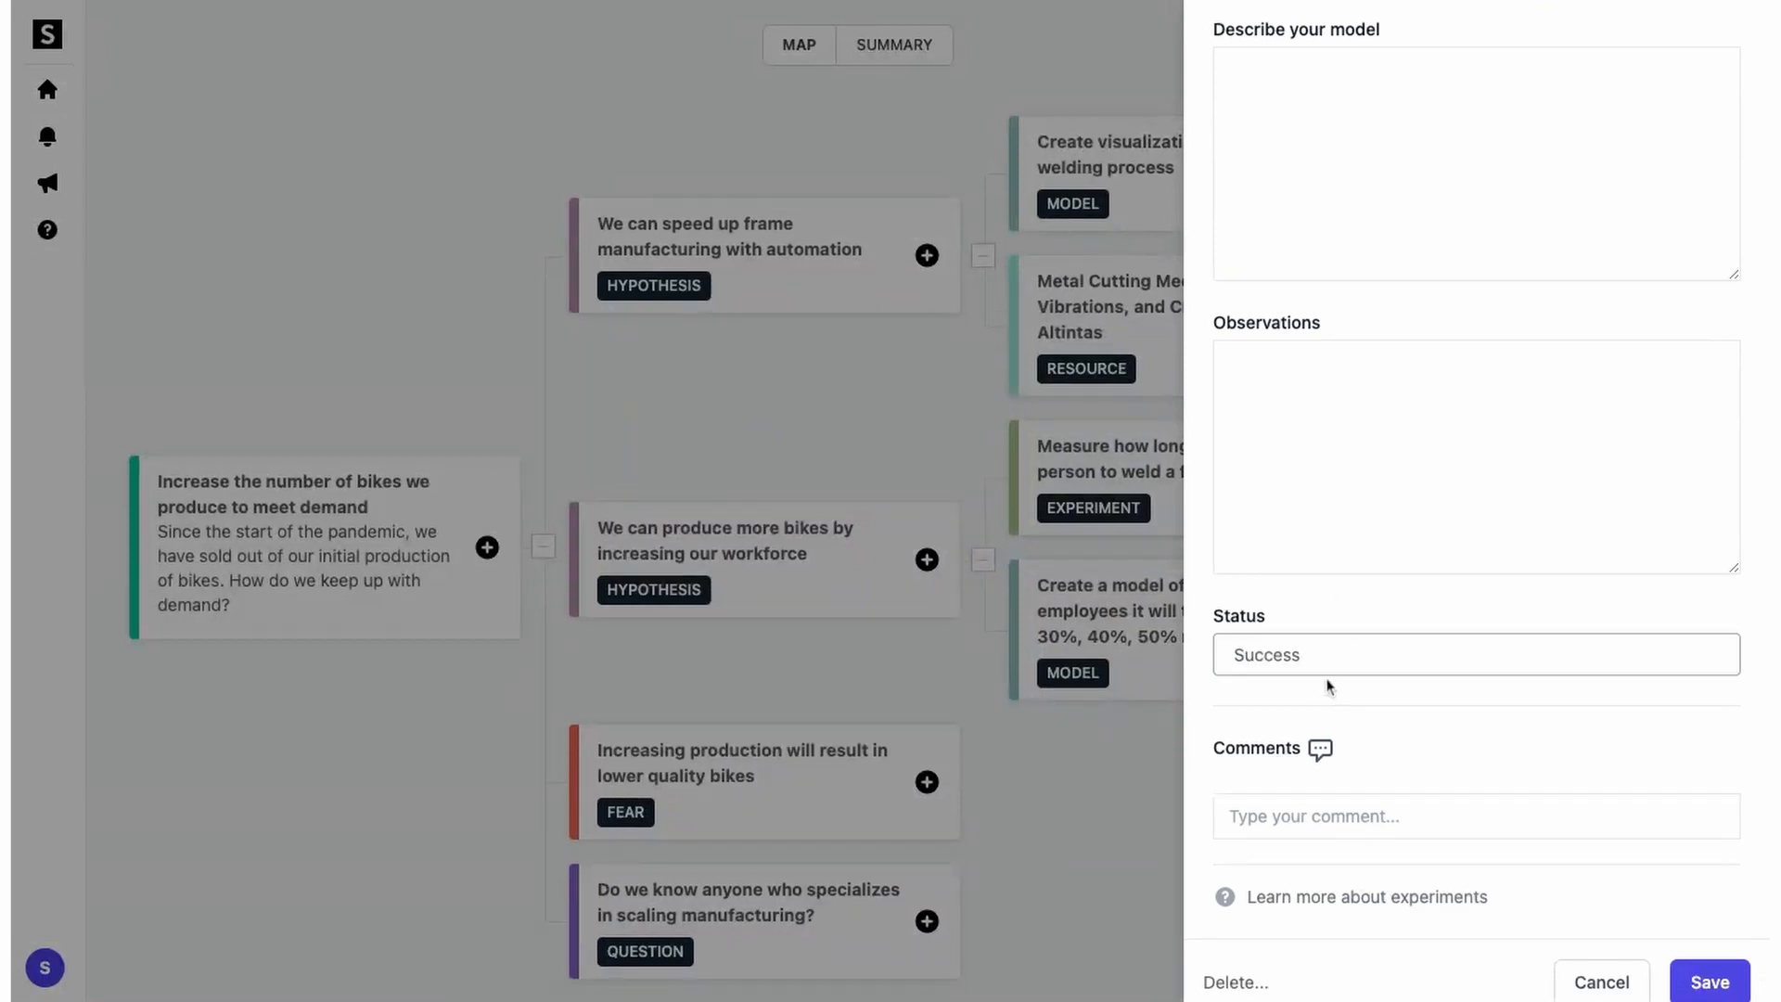
{"action": "left_click", "coordinate": [1680, 985]}
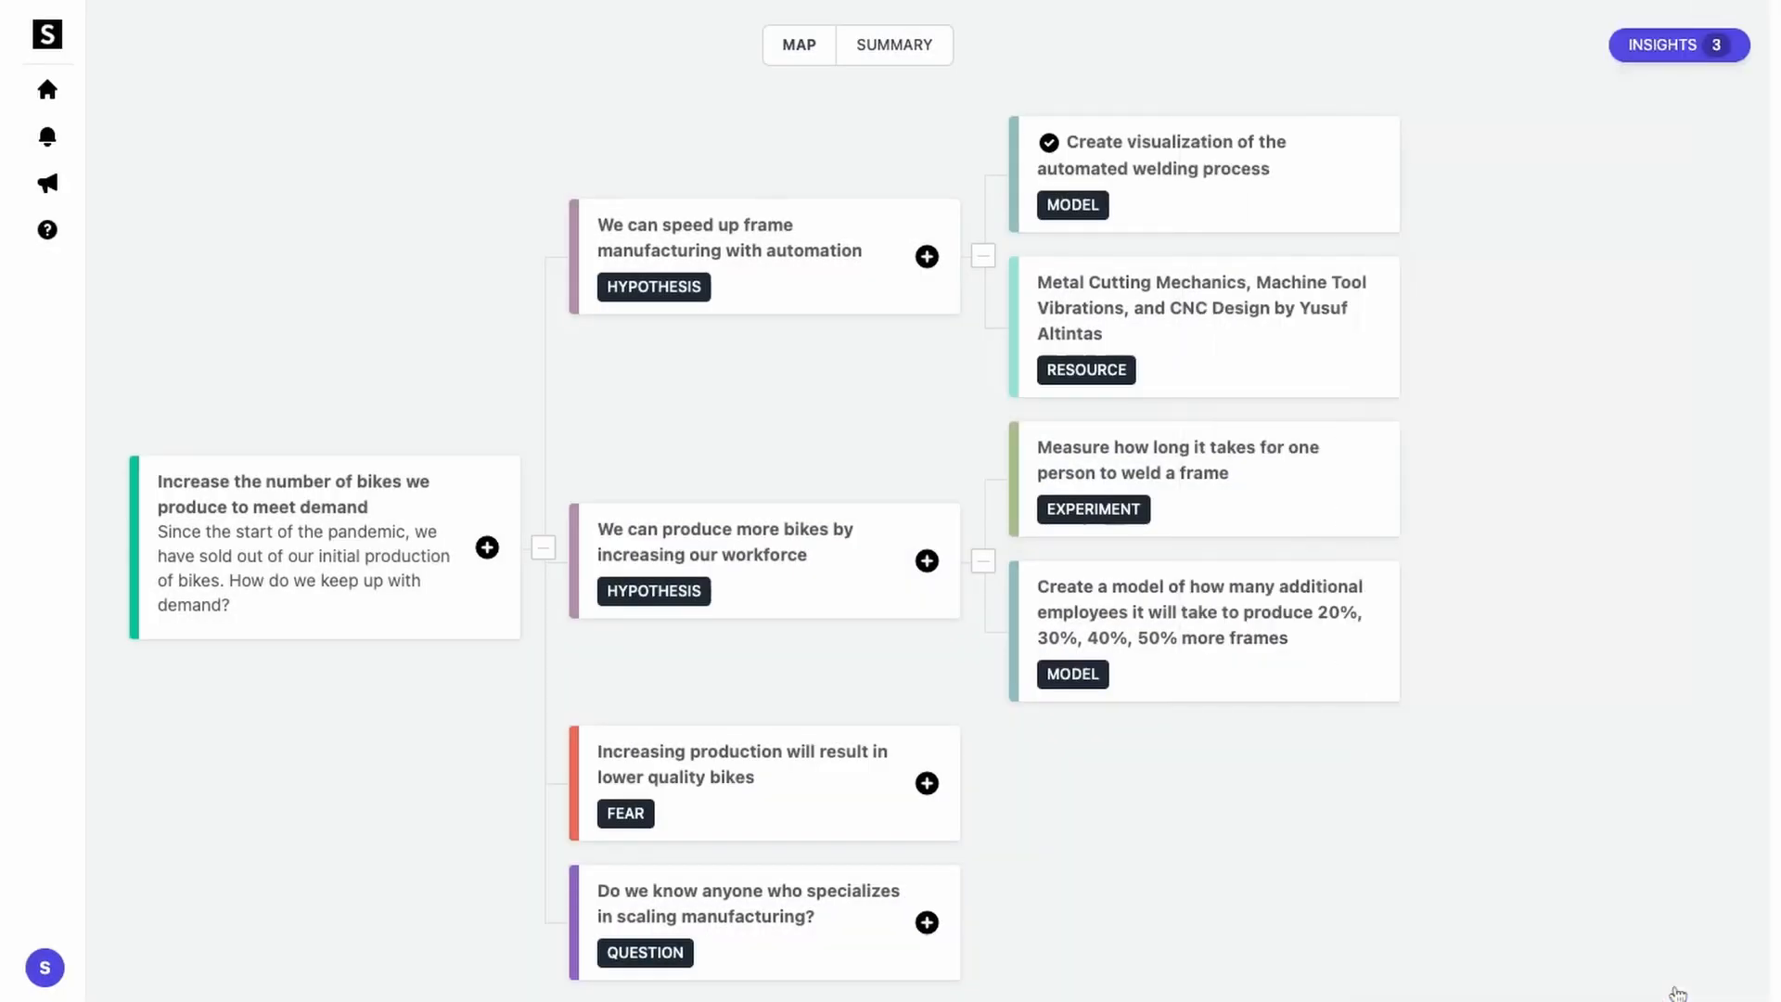
Step: Set the additional-employees model's status to Failure
{"action": "left_click", "coordinate": [1369, 660]}
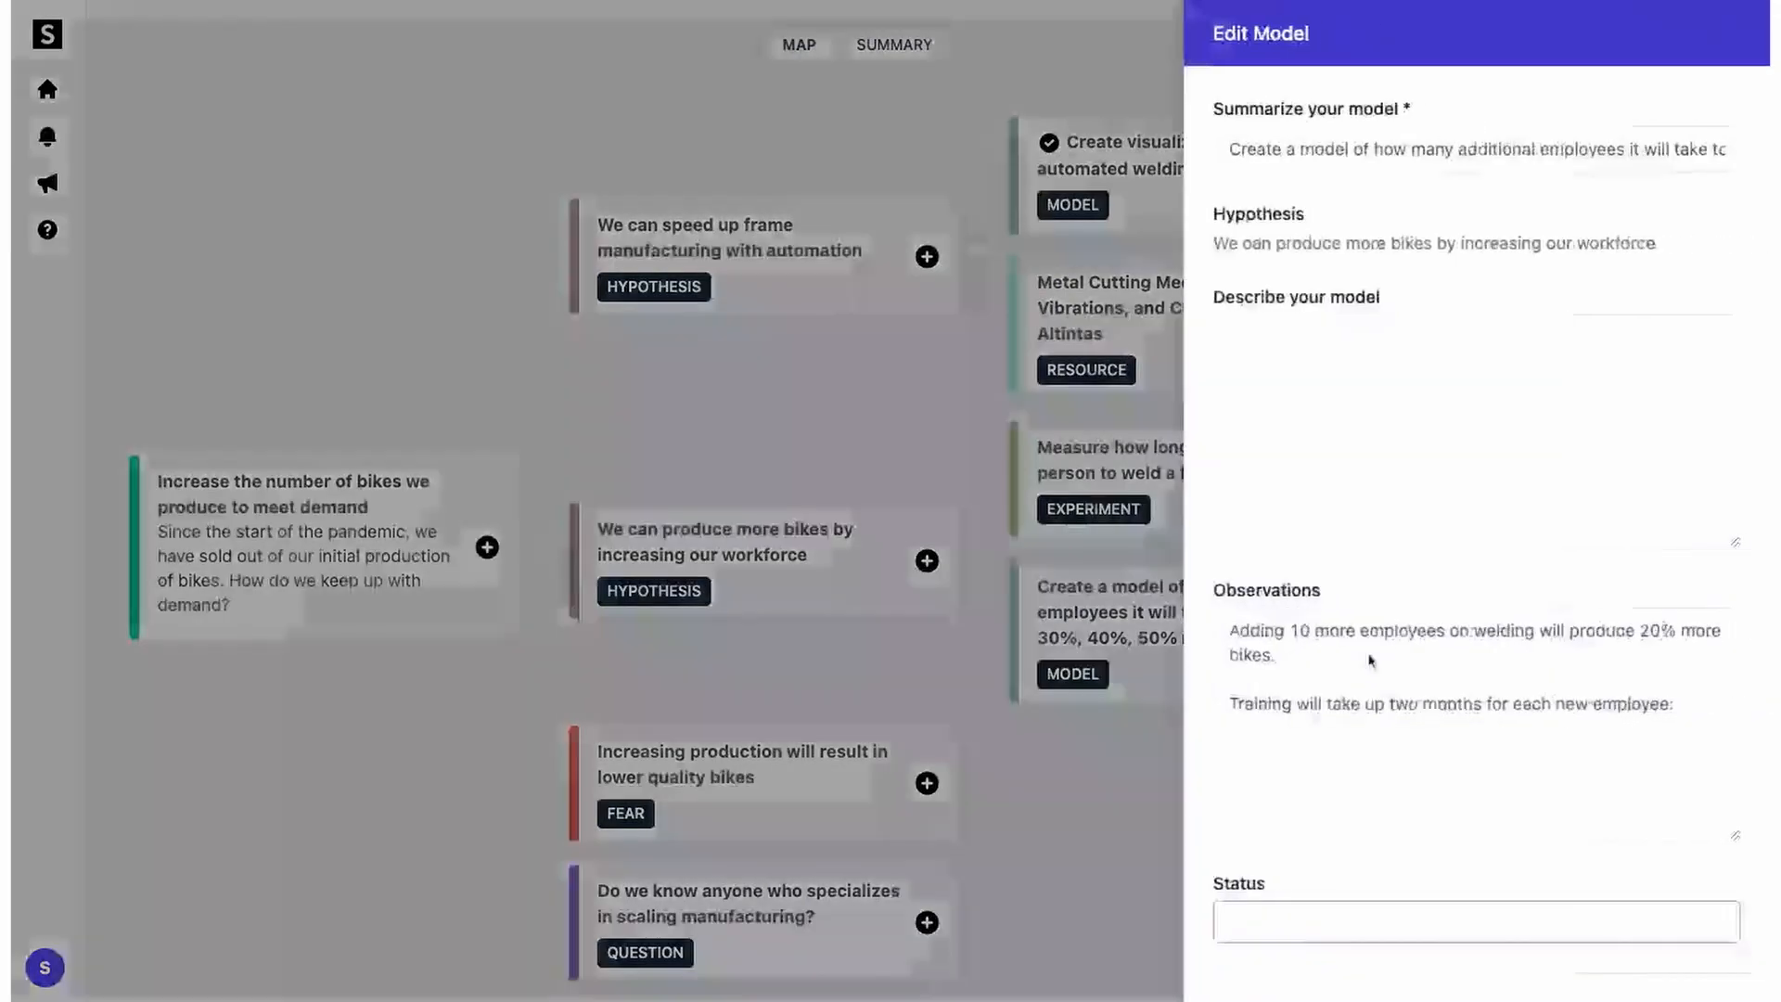
{"action": "scroll", "coordinate": [1369, 660], "scroll_direction": "down", "scroll_amount": 3}
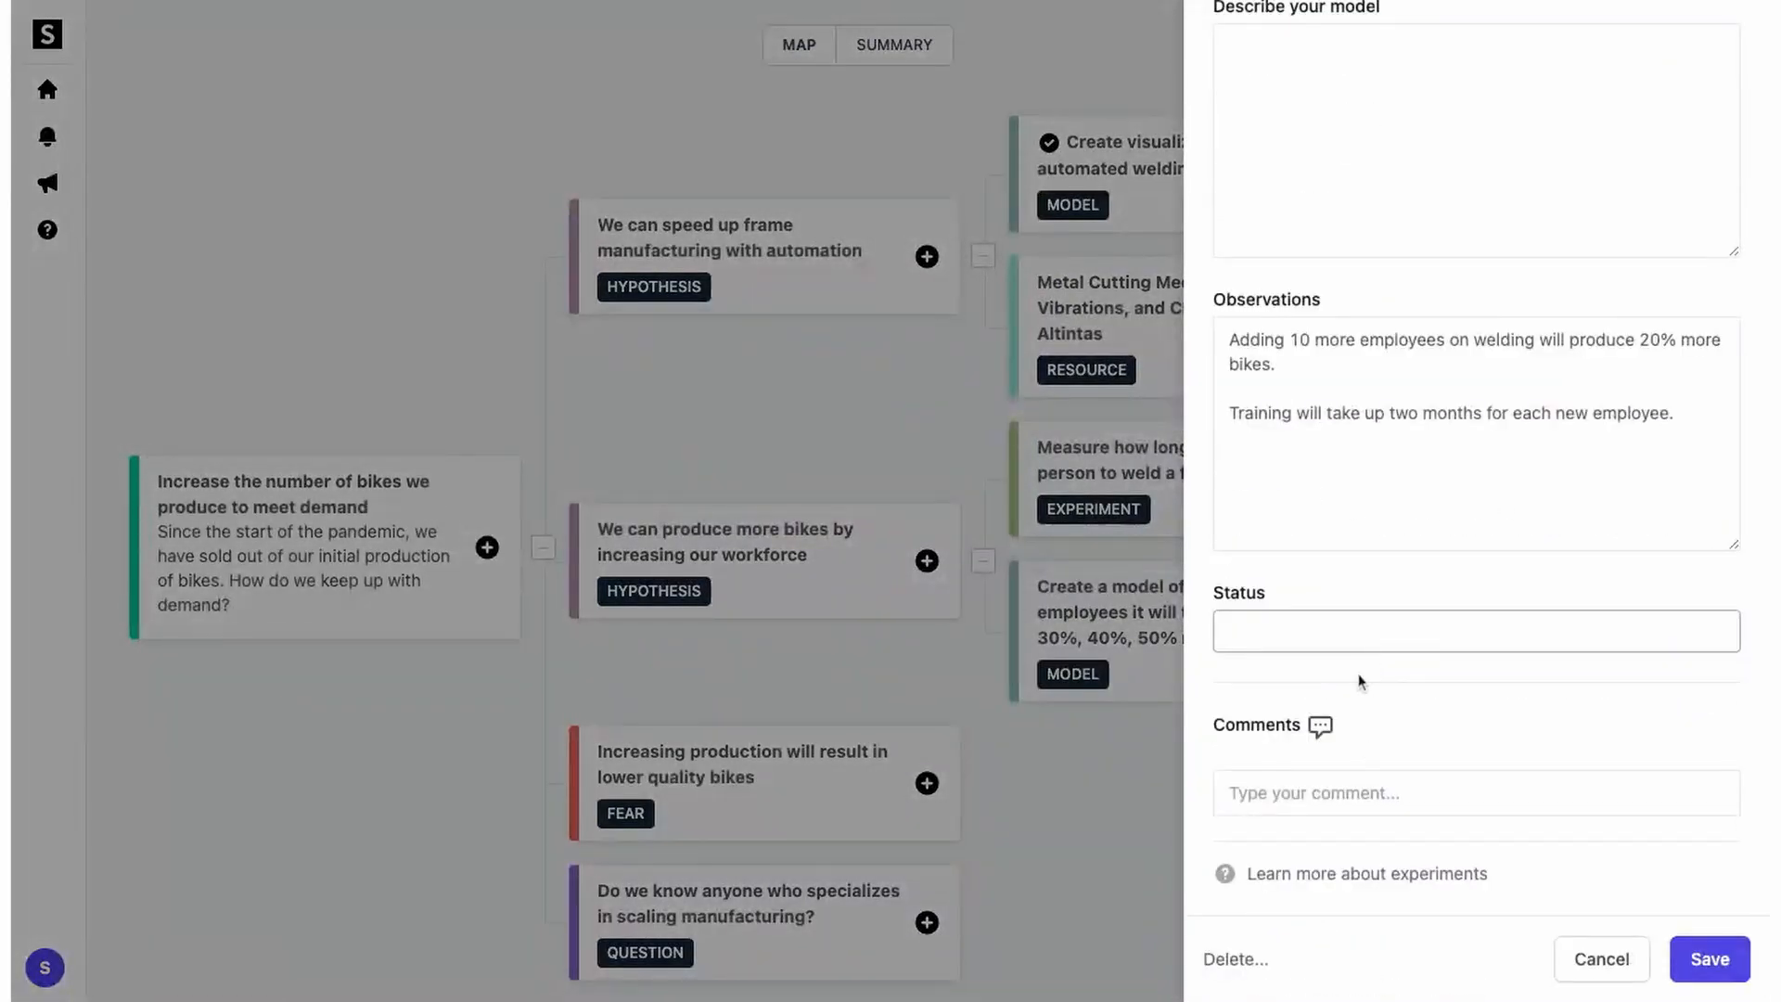
{"action": "left_click", "coordinate": [1351, 643]}
{"action": "left_click", "coordinate": [1699, 954]}
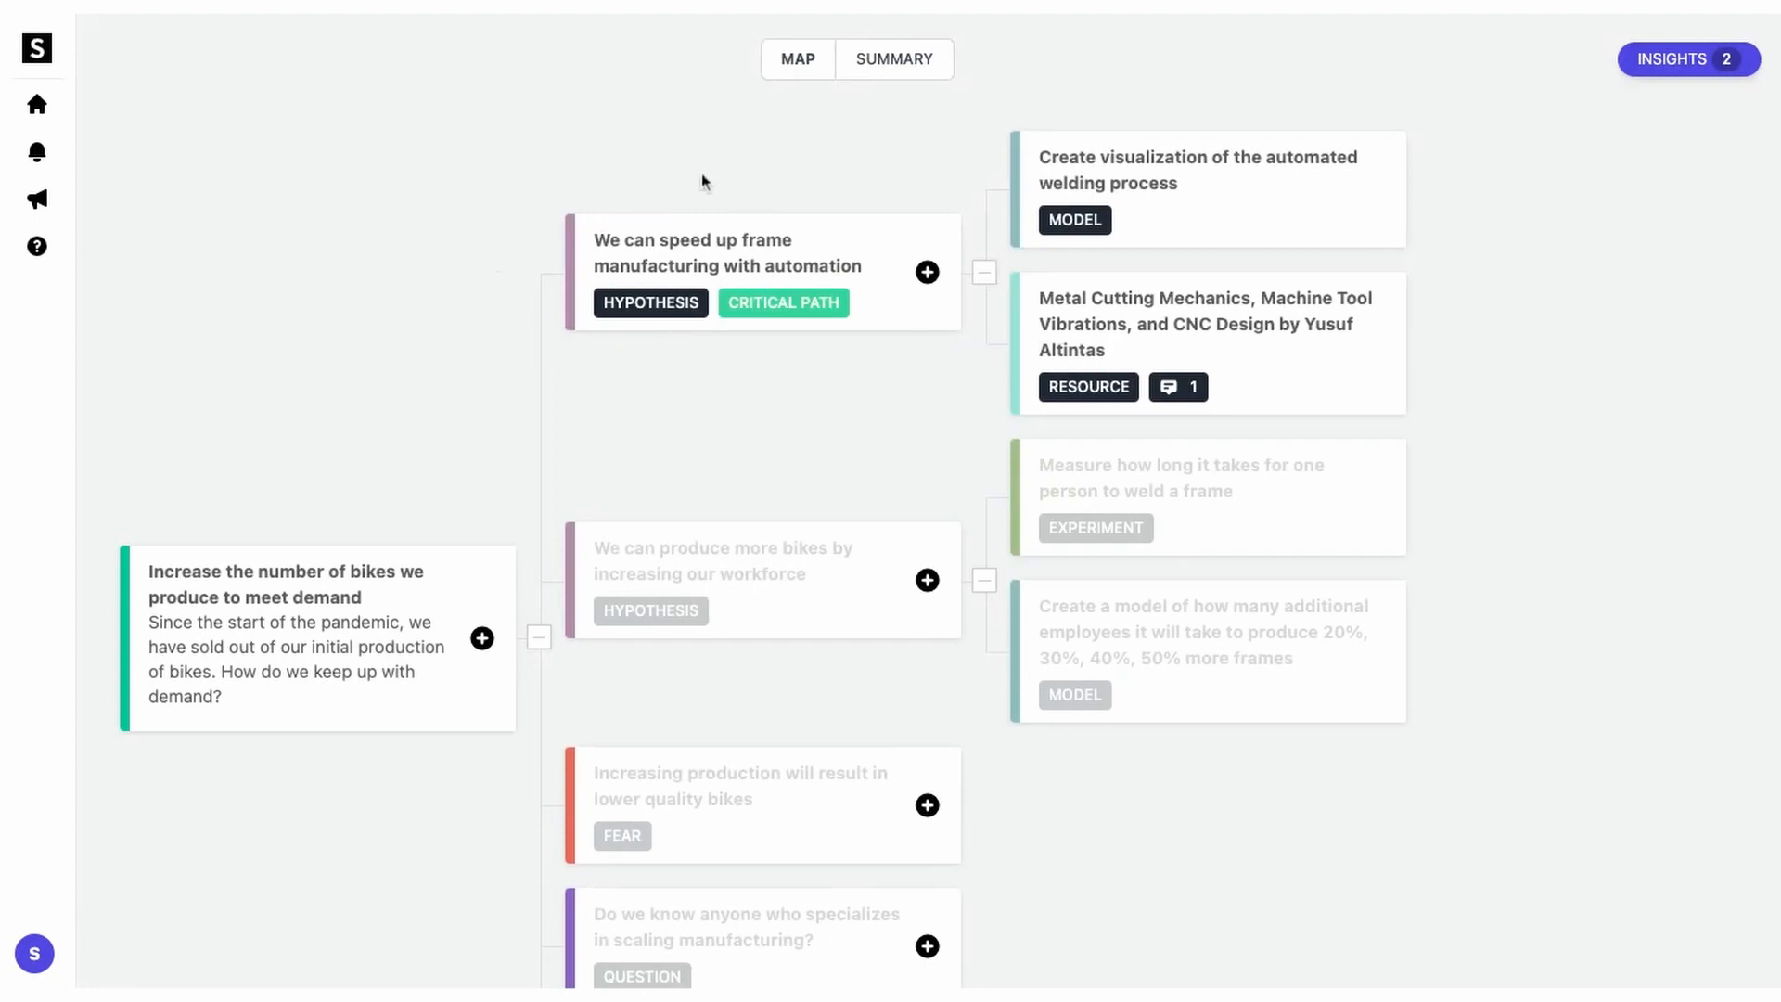
{"action": "left_click", "coordinate": [908, 78]}
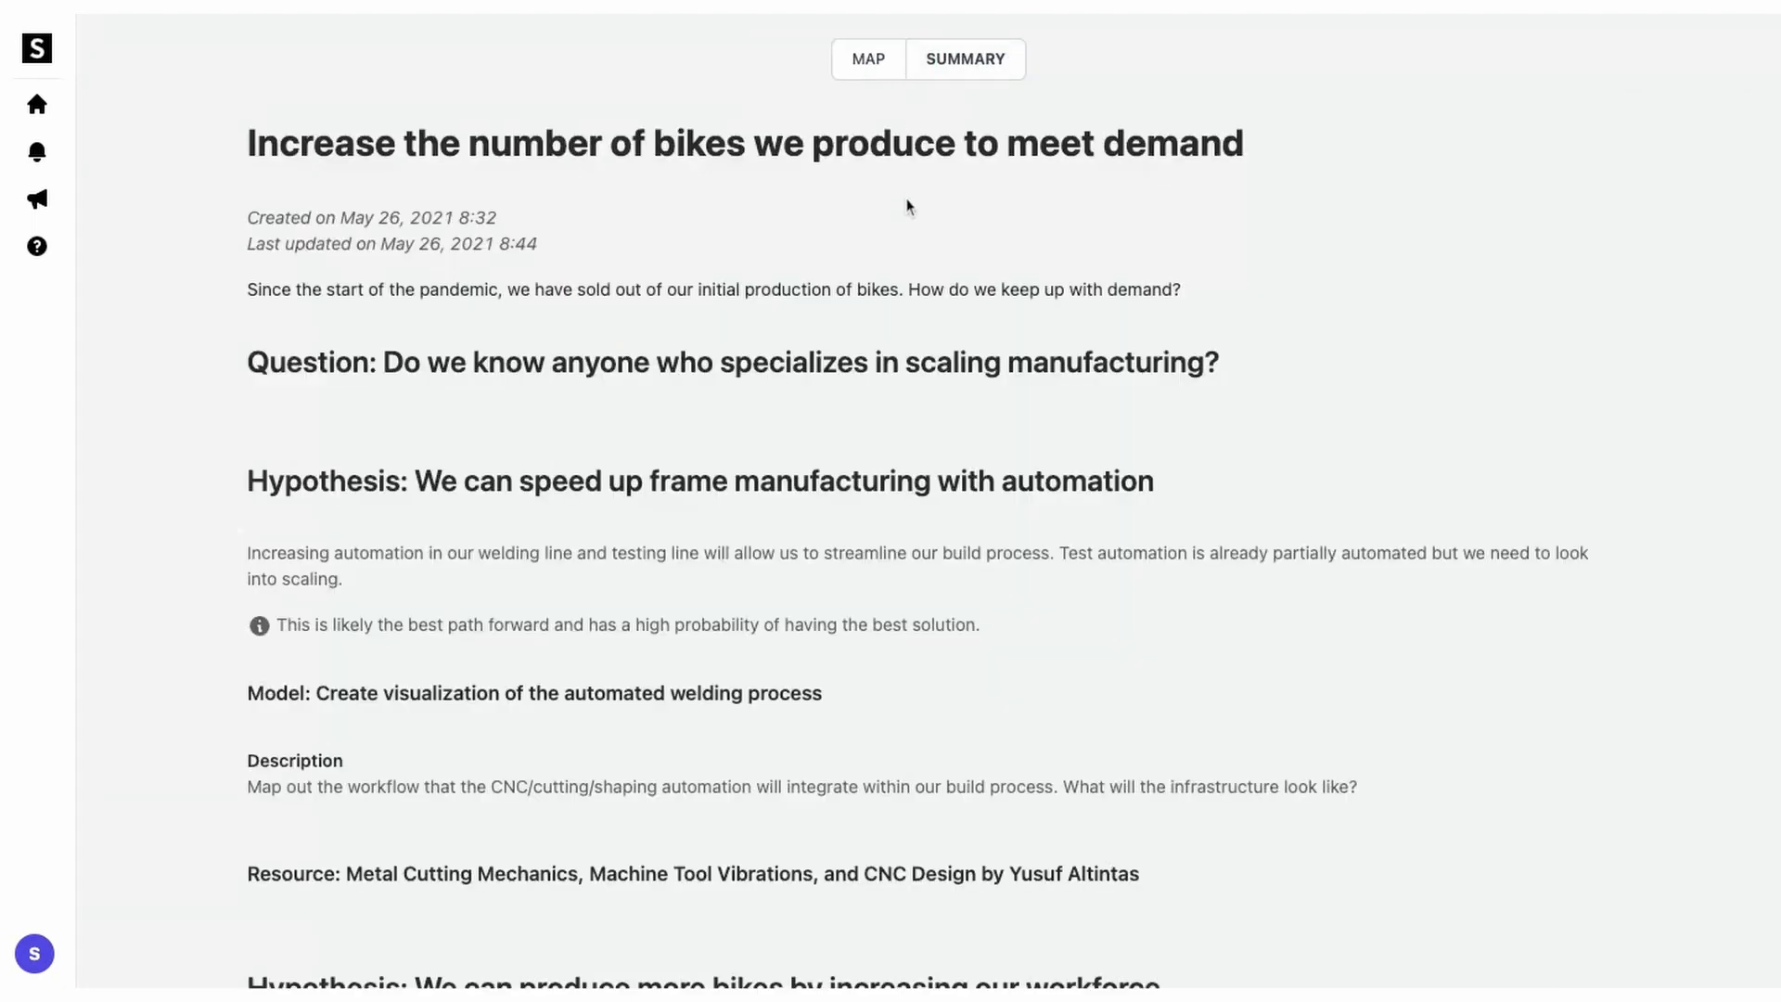
Step: Scroll down through the bike project's written summary to read it
{"action": "scroll", "coordinate": [909, 200], "scroll_direction": "down", "scroll_amount": 2}
{"action": "scroll", "coordinate": [908, 206], "scroll_direction": "down", "scroll_amount": 3}
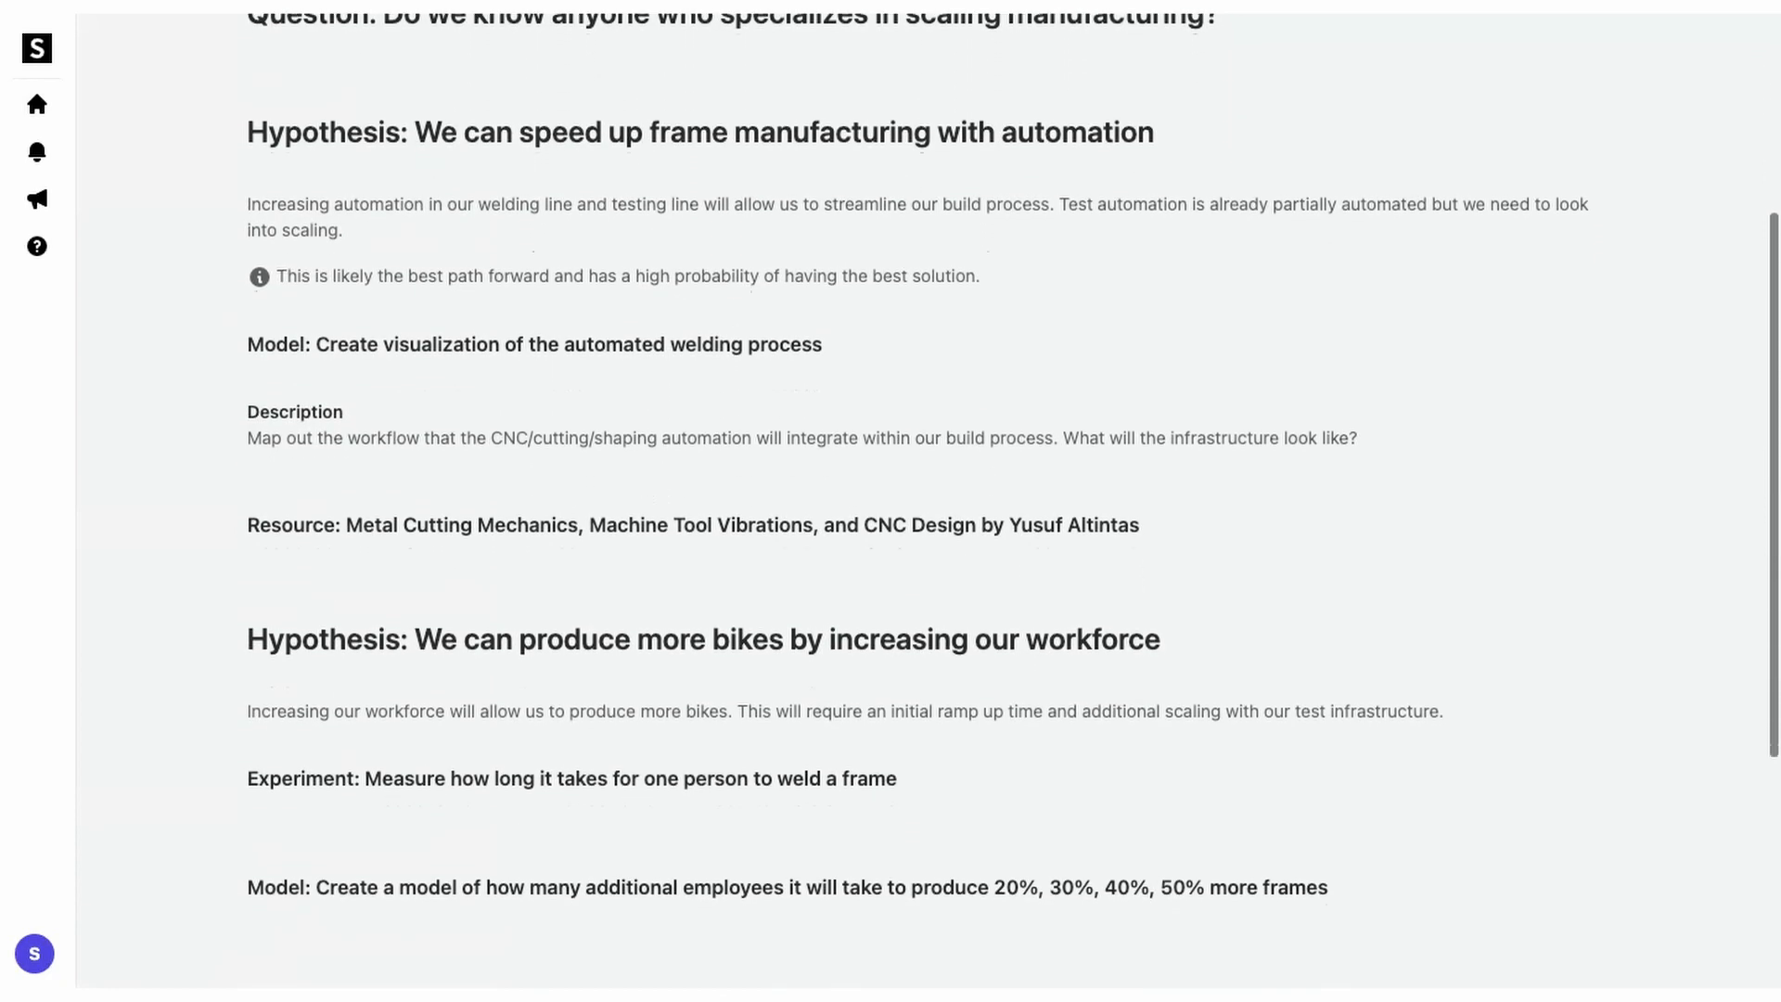
{"action": "scroll", "coordinate": [1014, 496], "scroll_direction": "down", "scroll_amount": 6}
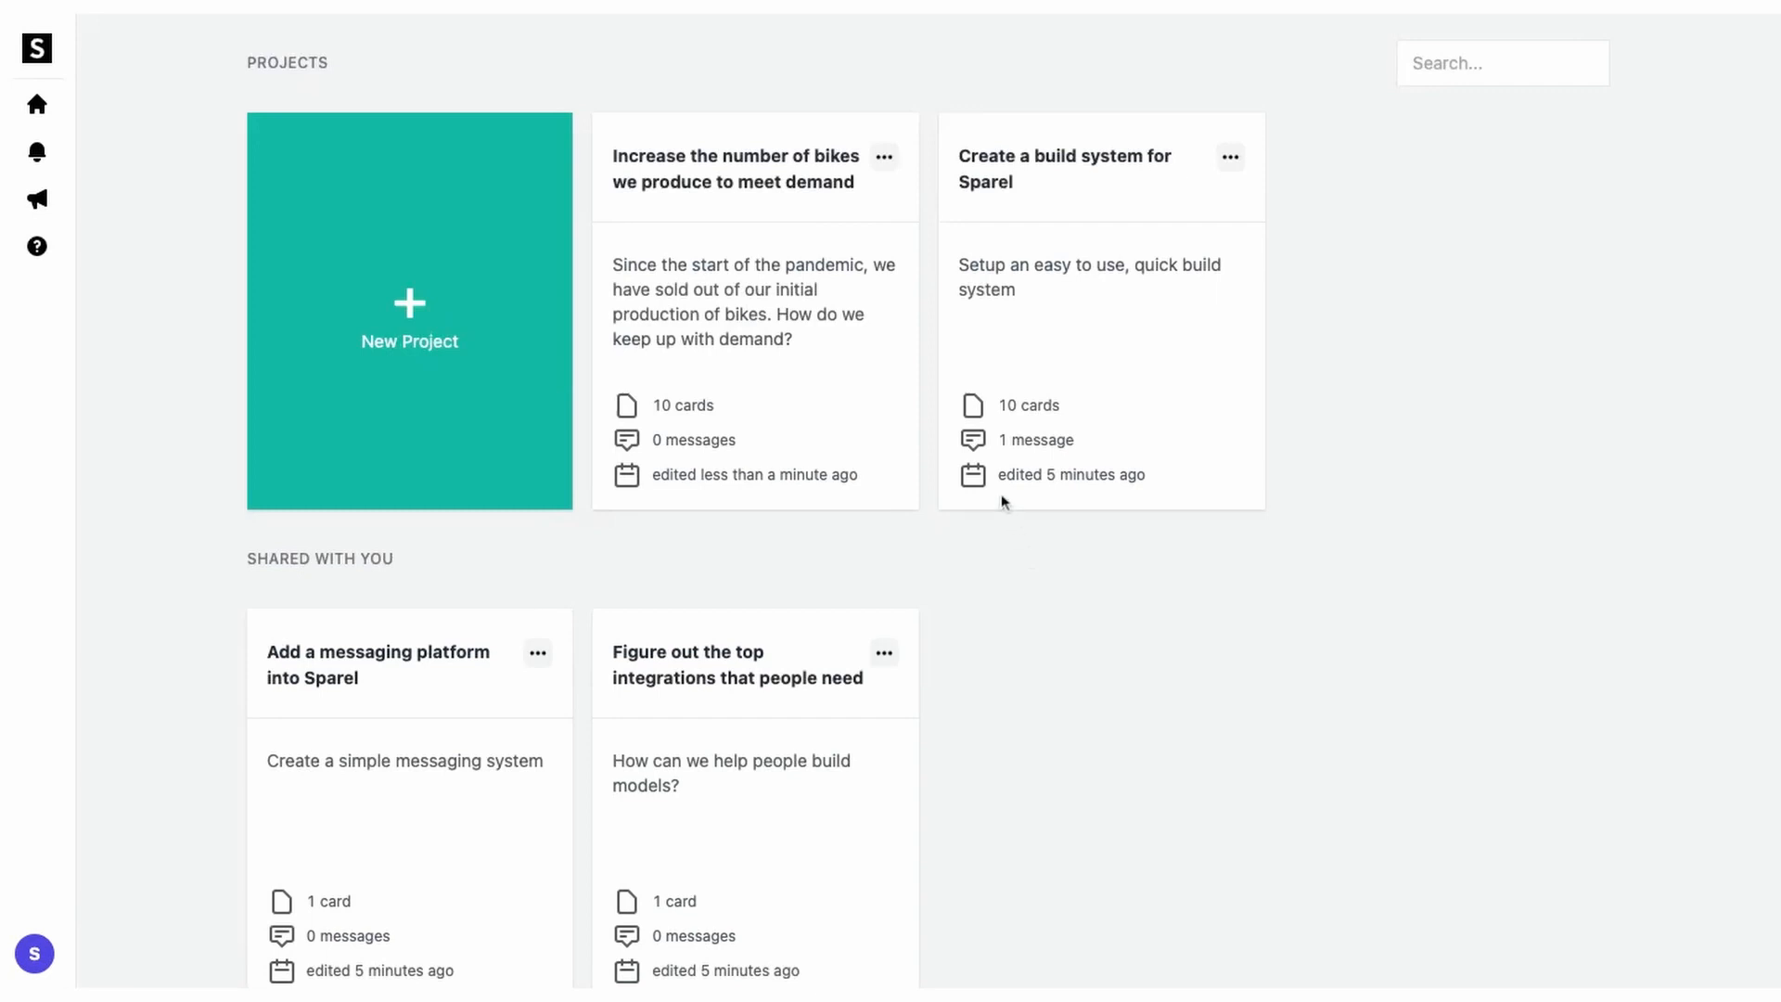
Step: Send a share invitation to a colleague's e-mail for the bike-production project, then reopen its map
{"action": "left_click", "coordinate": [883, 158]}
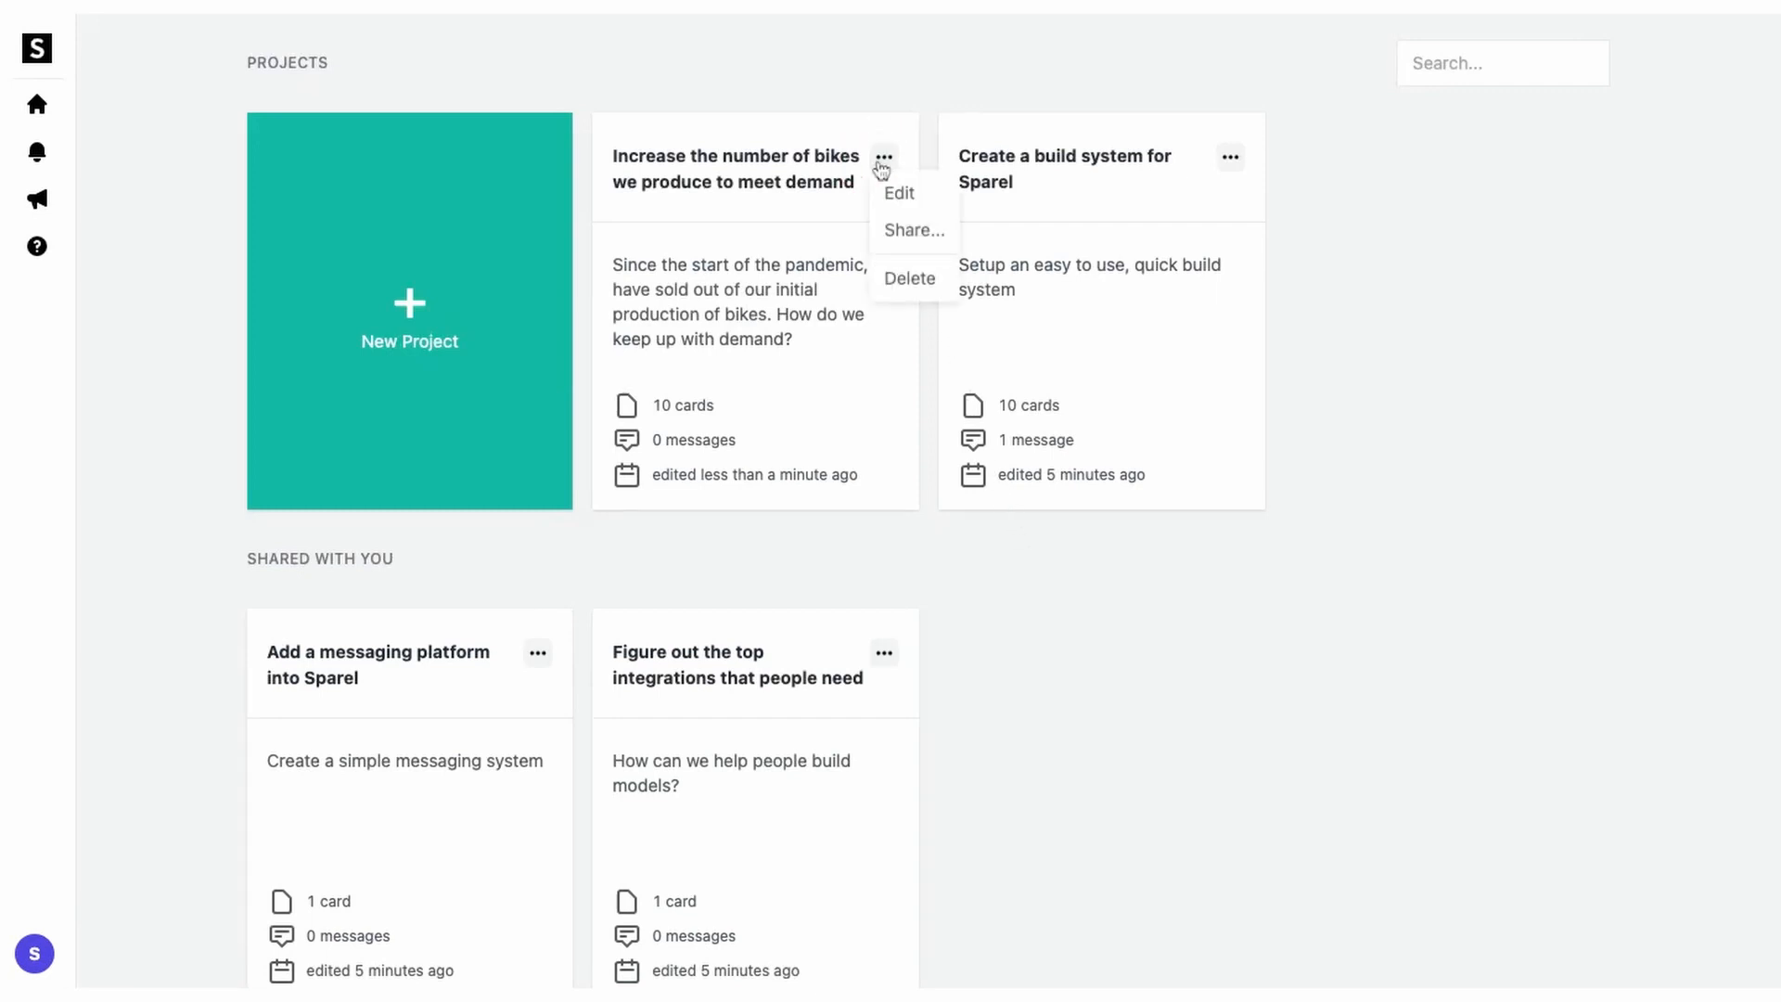
{"action": "left_click", "coordinate": [907, 231]}
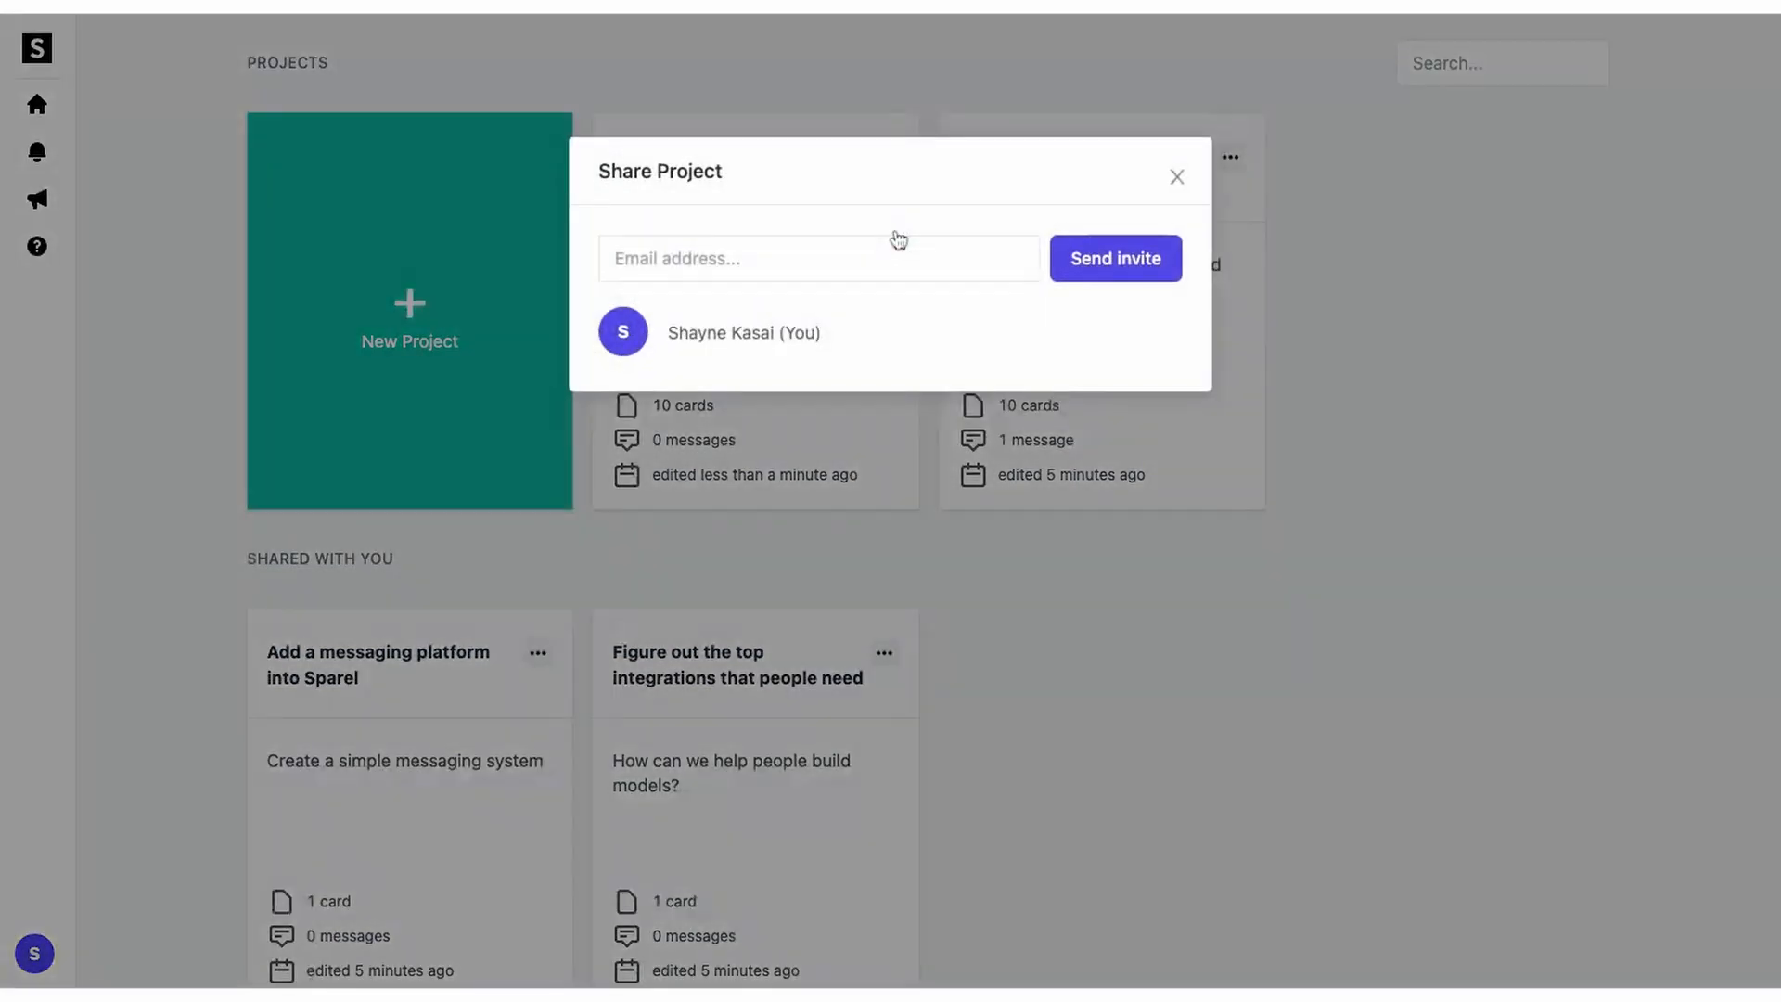
{"action": "left_click", "coordinate": [792, 254]}
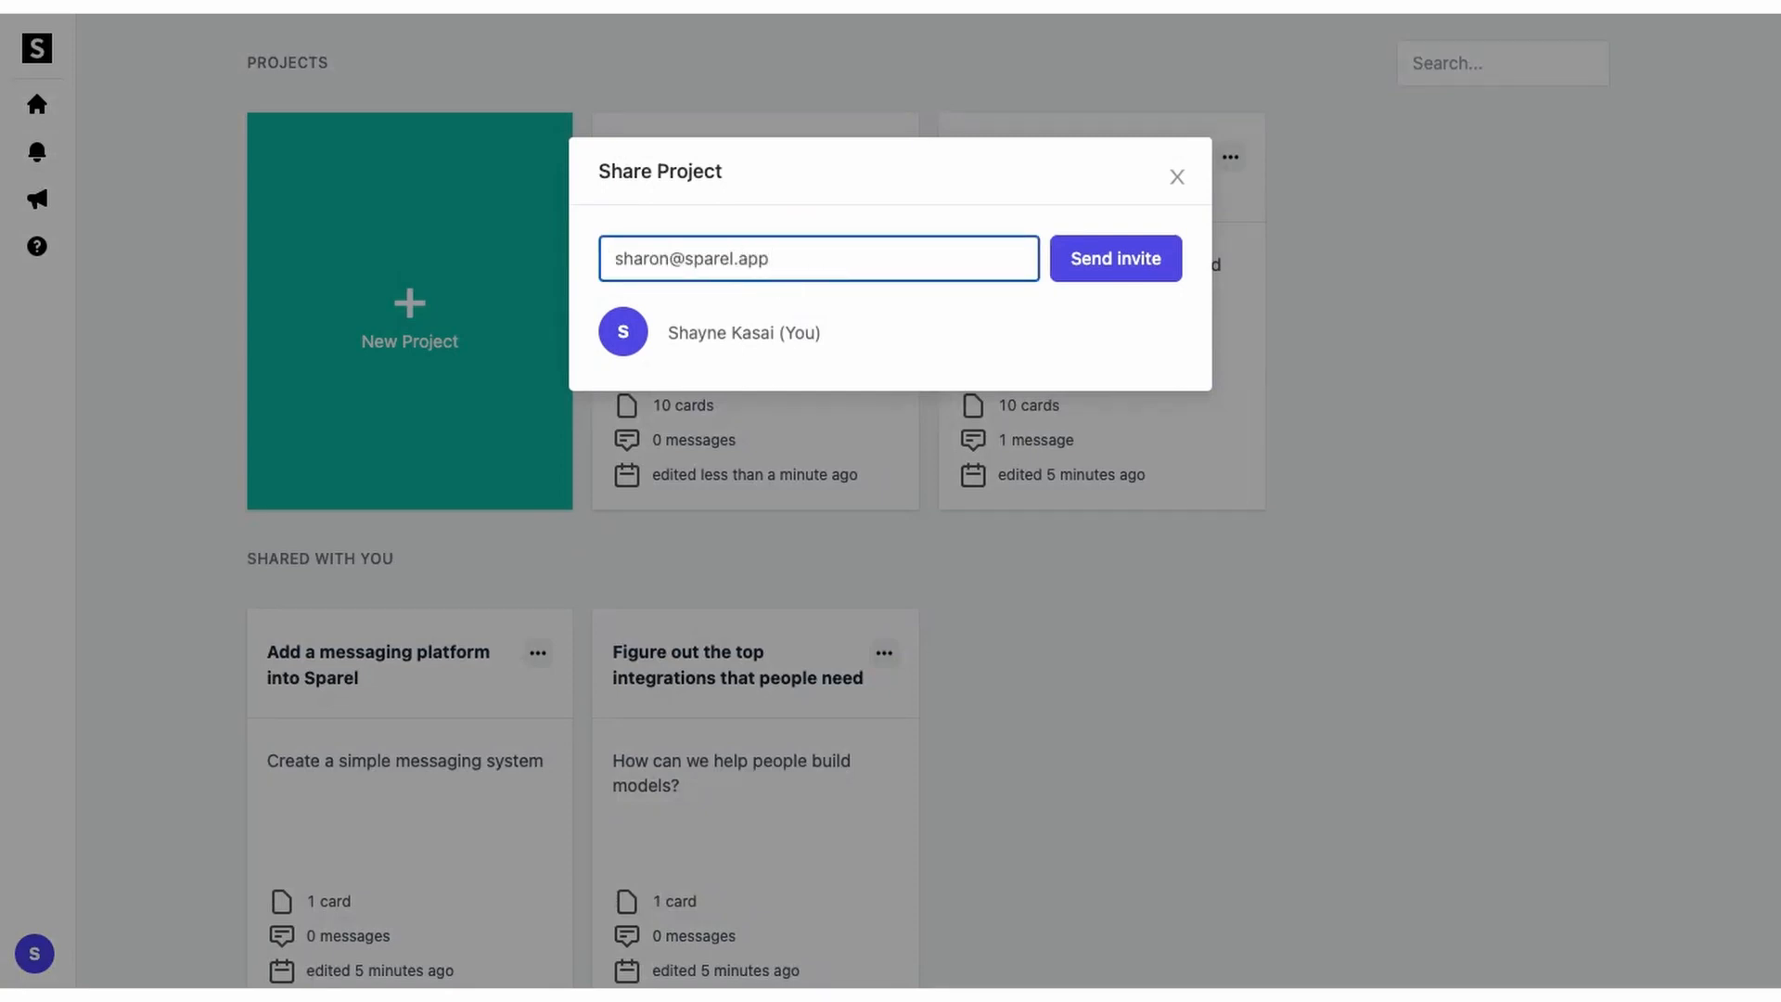
{"action": "left_click", "coordinate": [1071, 267]}
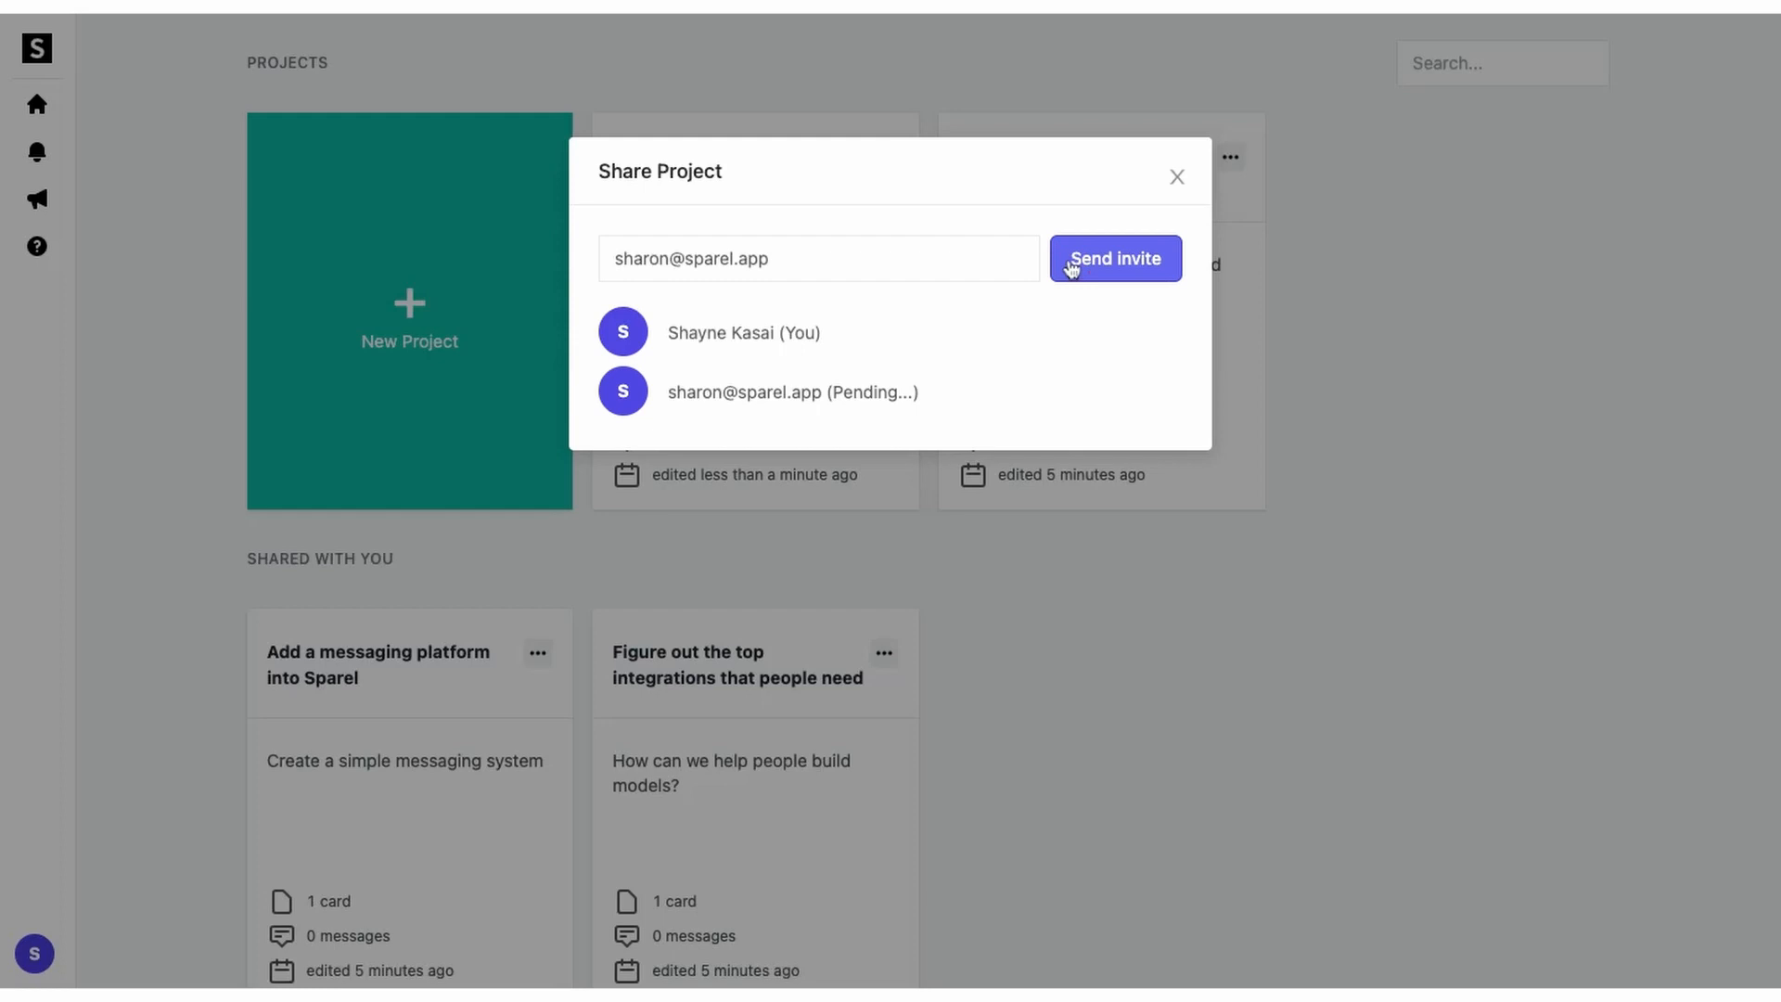
{"action": "left_click", "coordinate": [1177, 177]}
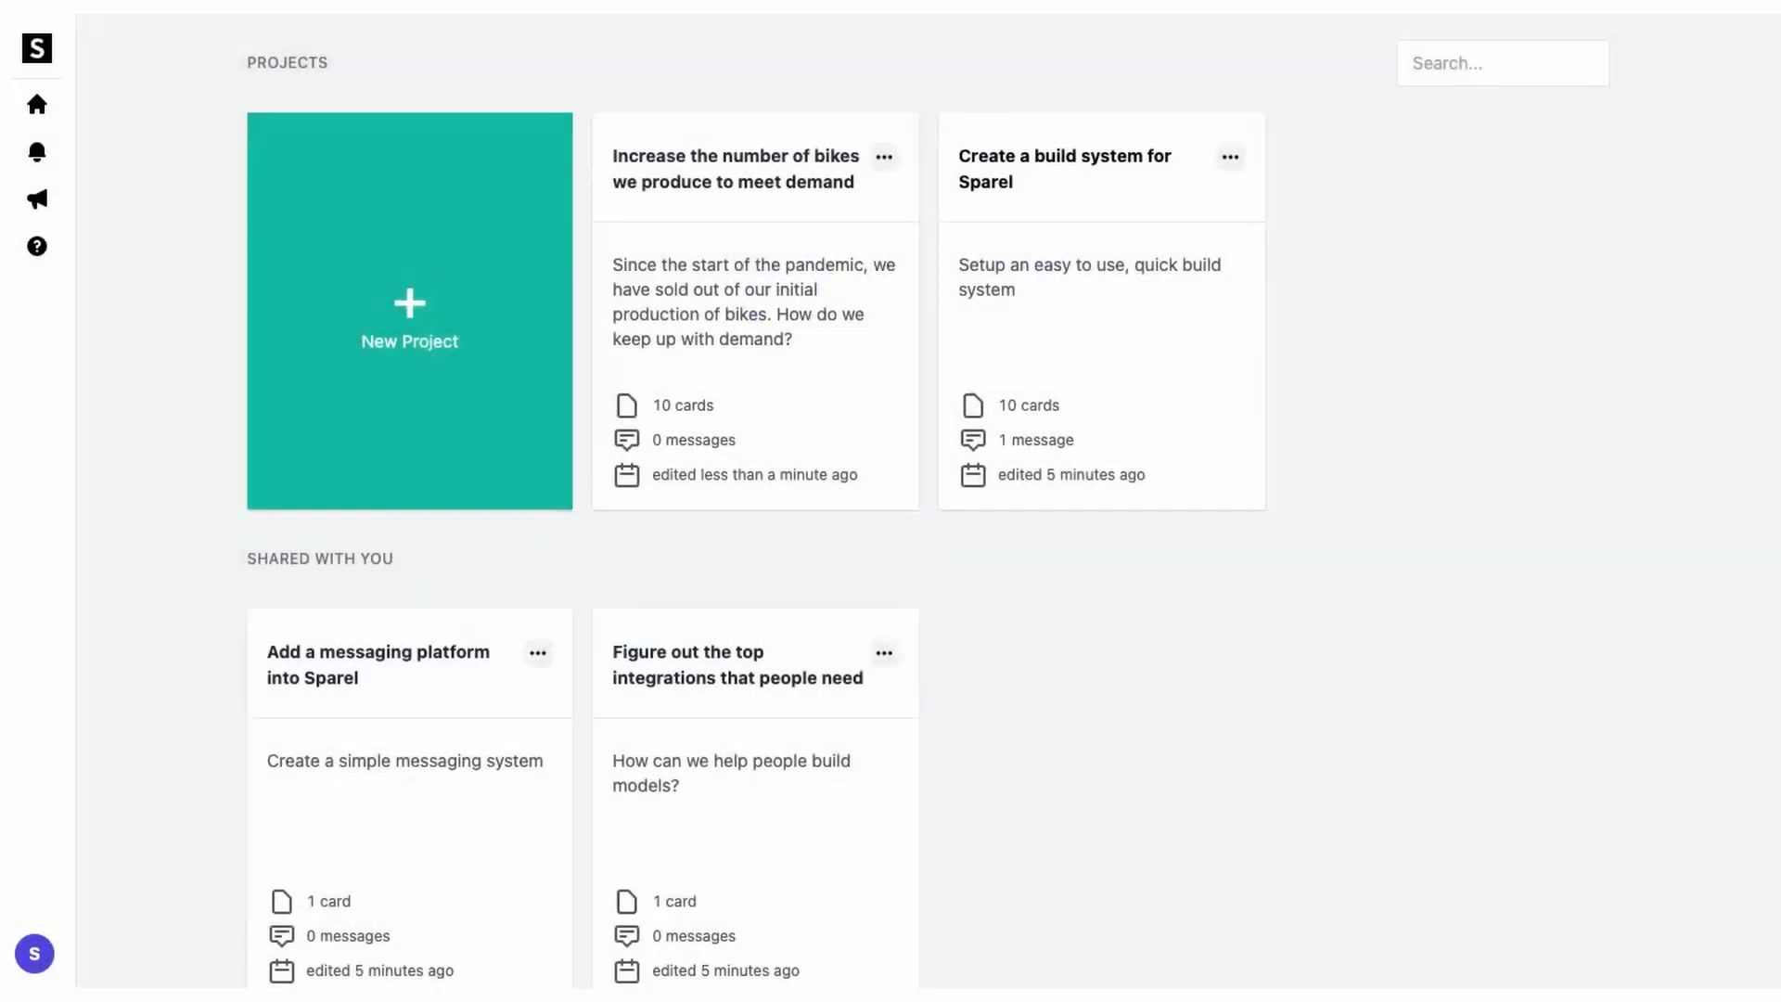
{"action": "left_click", "coordinate": [767, 271]}
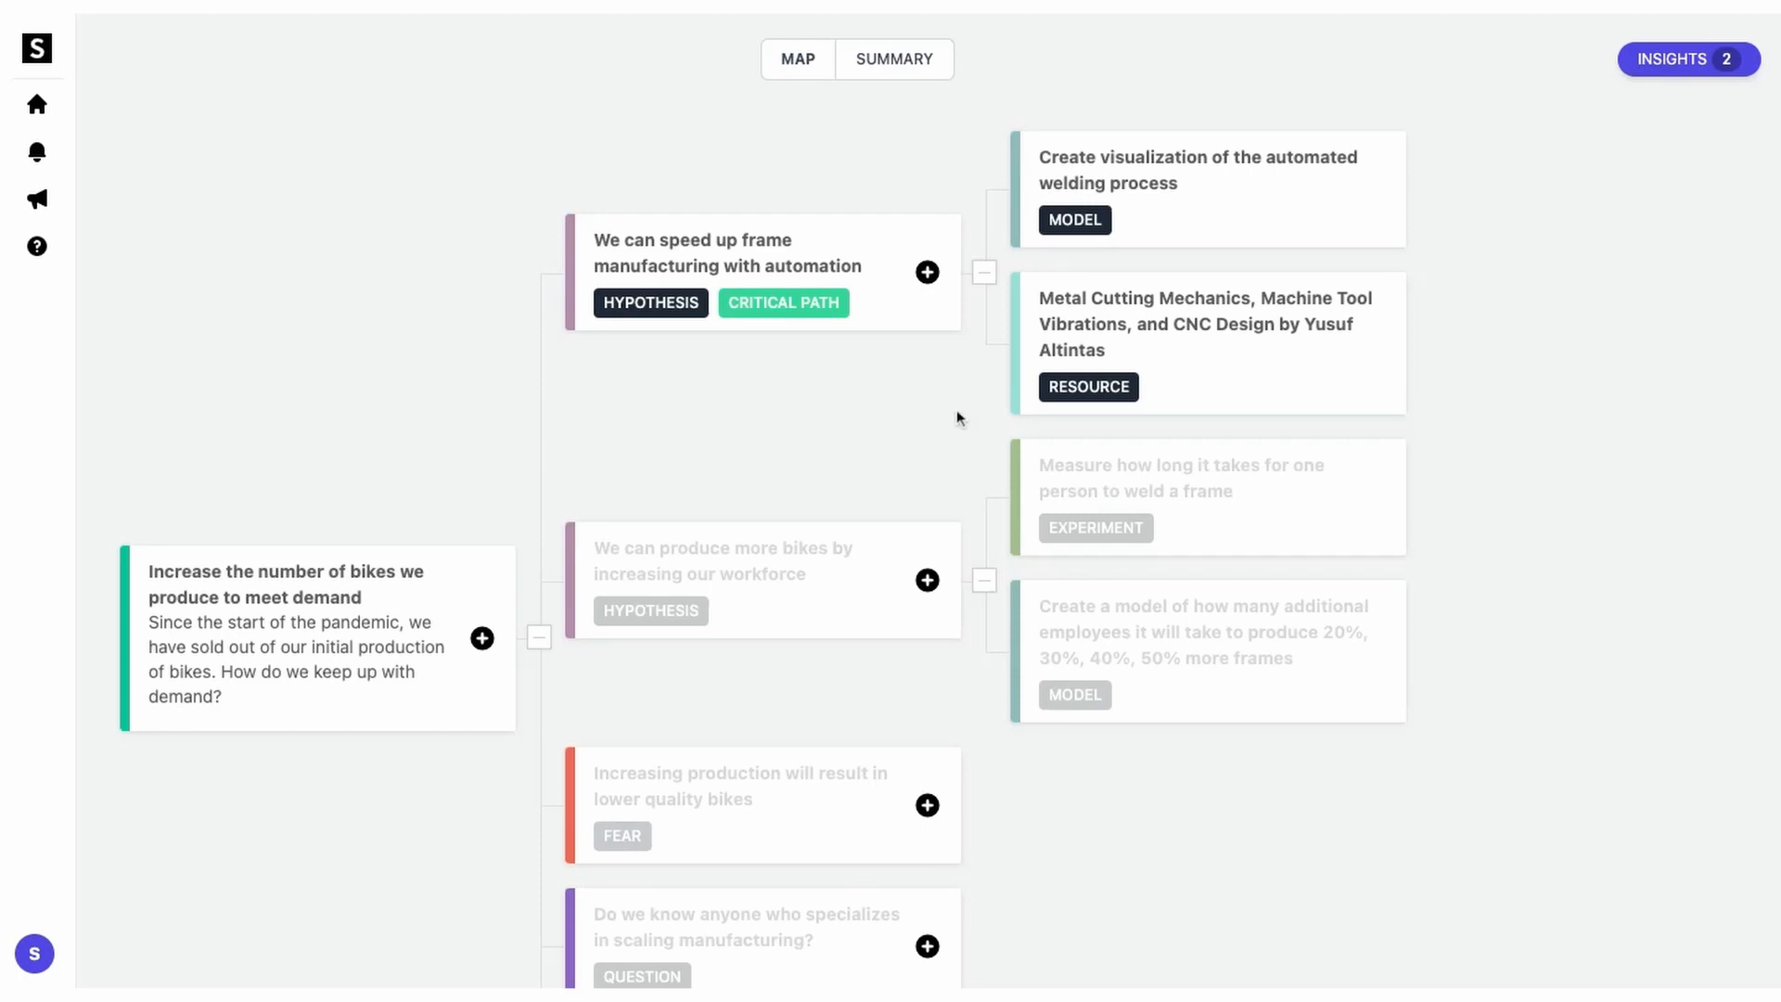
Step: Post 'This is a great resource, can we get more copies?' on the Metal Cutting resource
{"action": "left_click", "coordinate": [1092, 353]}
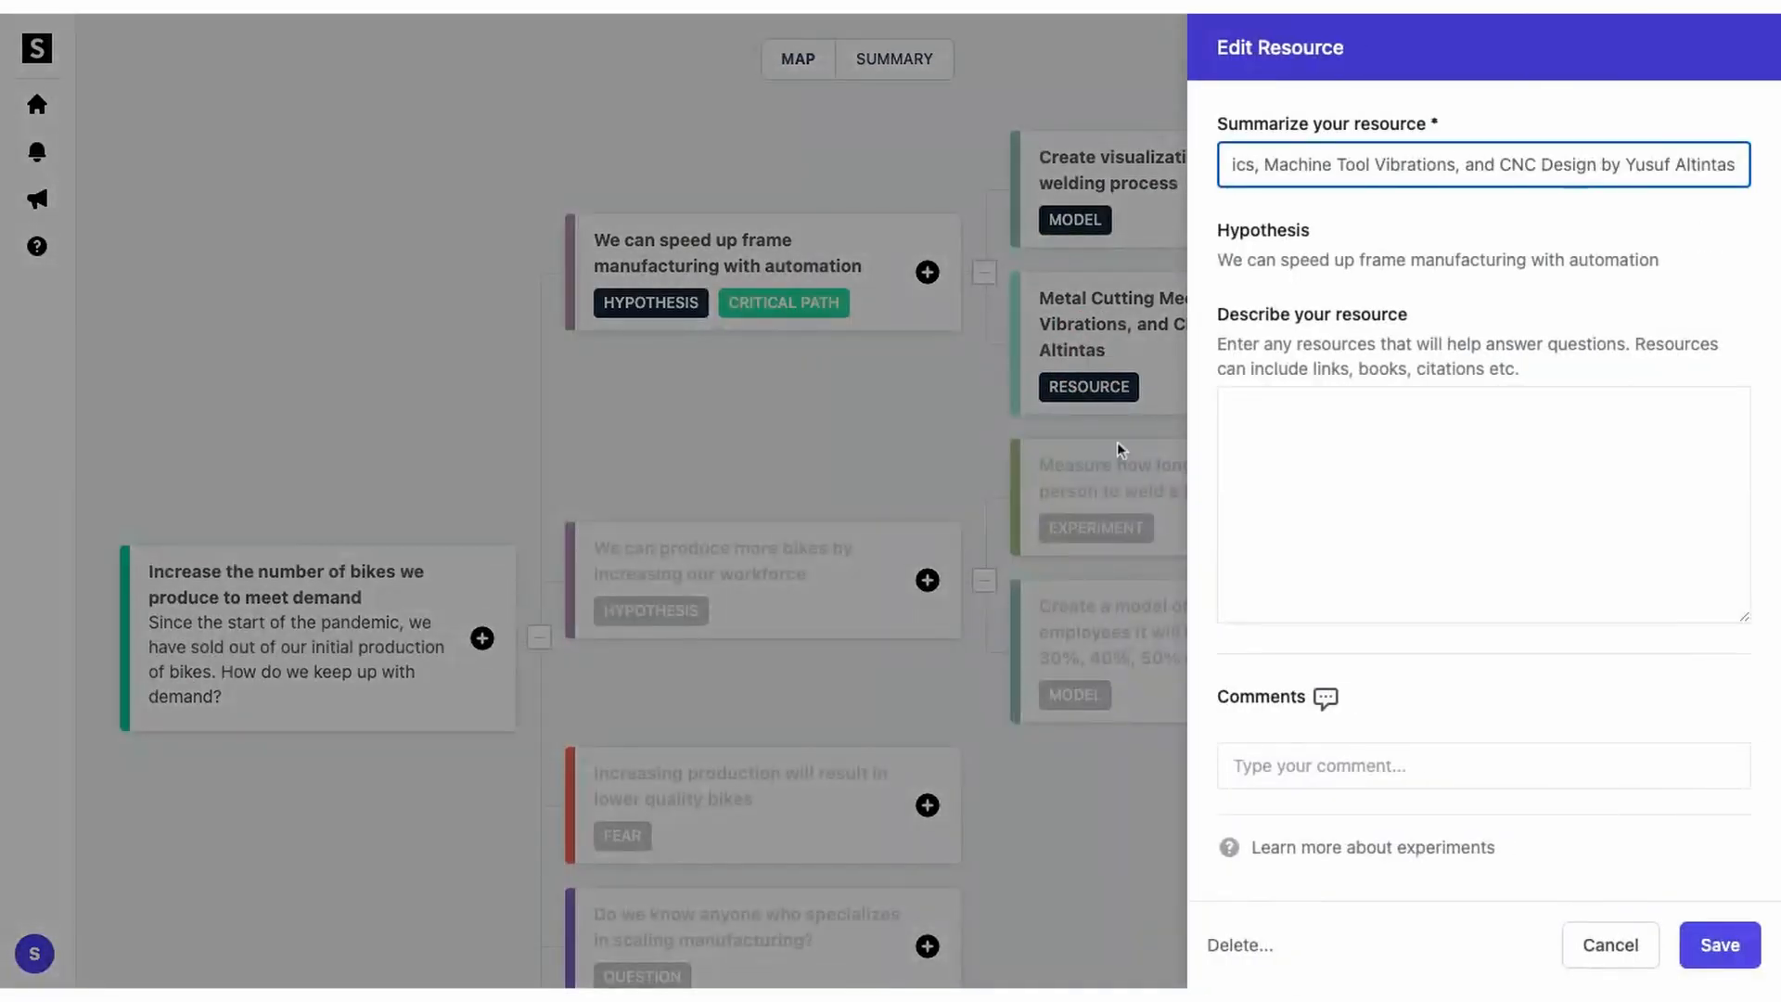
{"action": "left_click", "coordinate": [1316, 767]}
{"action": "type", "text": "This is"}
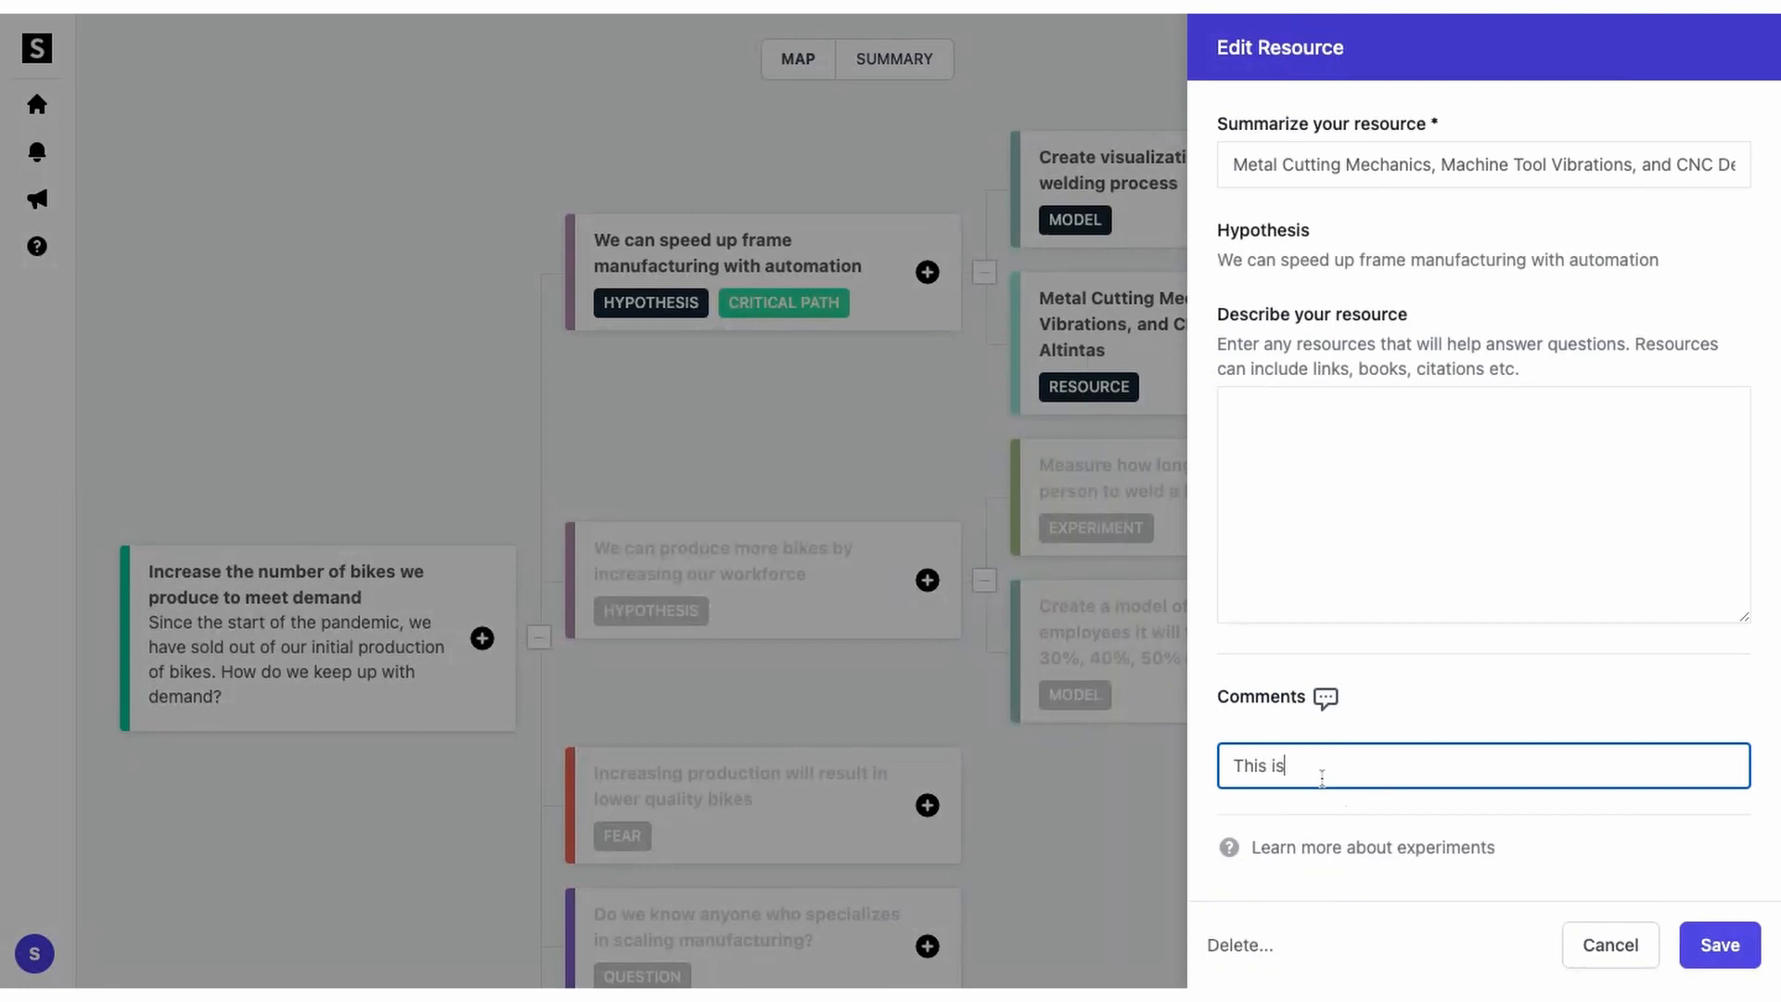
{"action": "type", "text": " a great resource, can we get more copies?"}
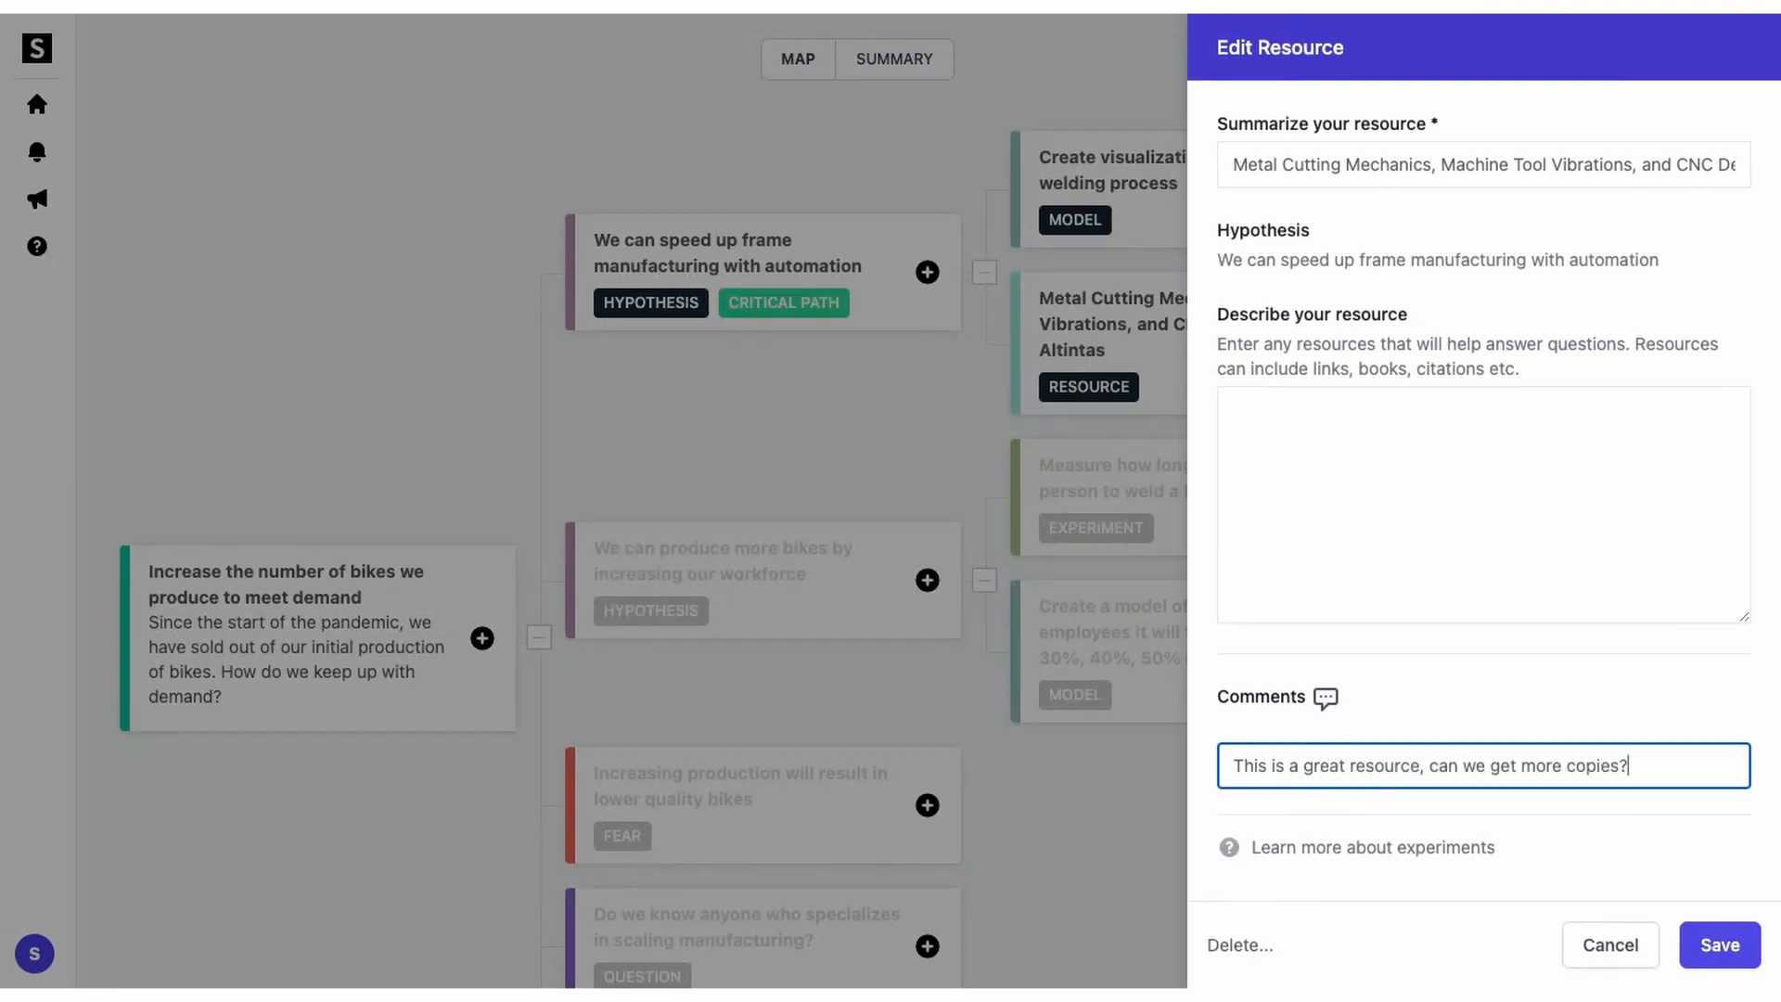
{"action": "key", "text": "Return"}
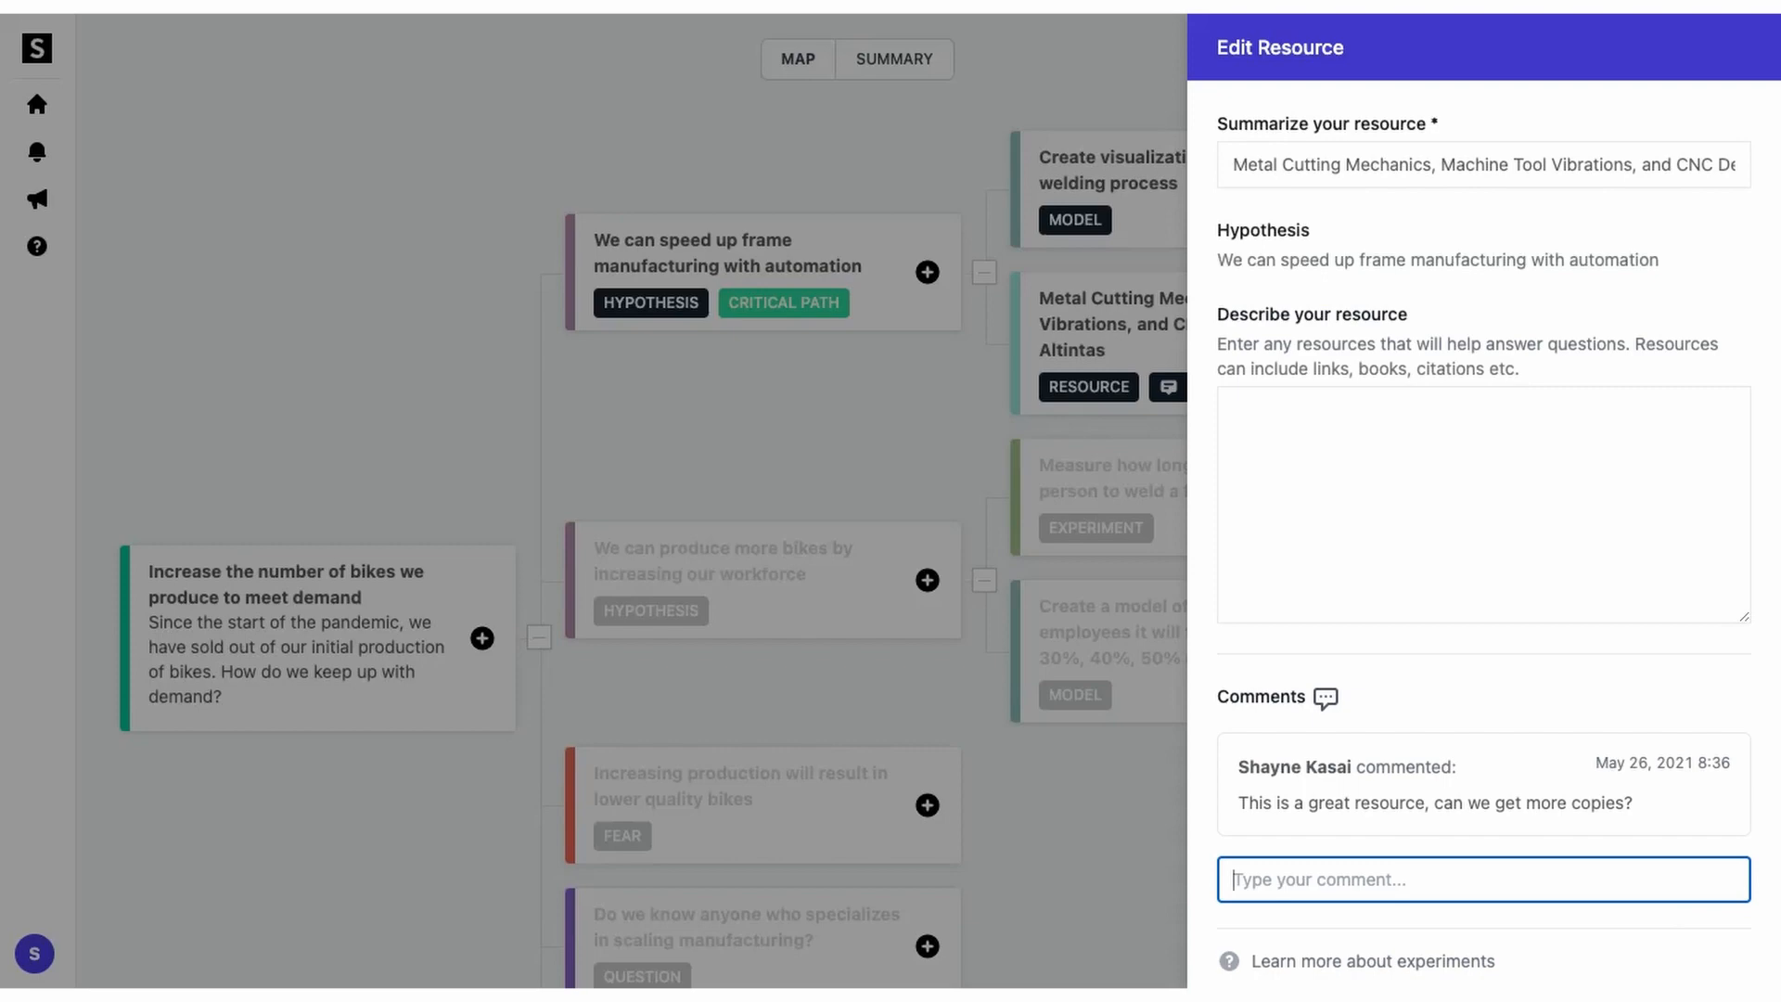